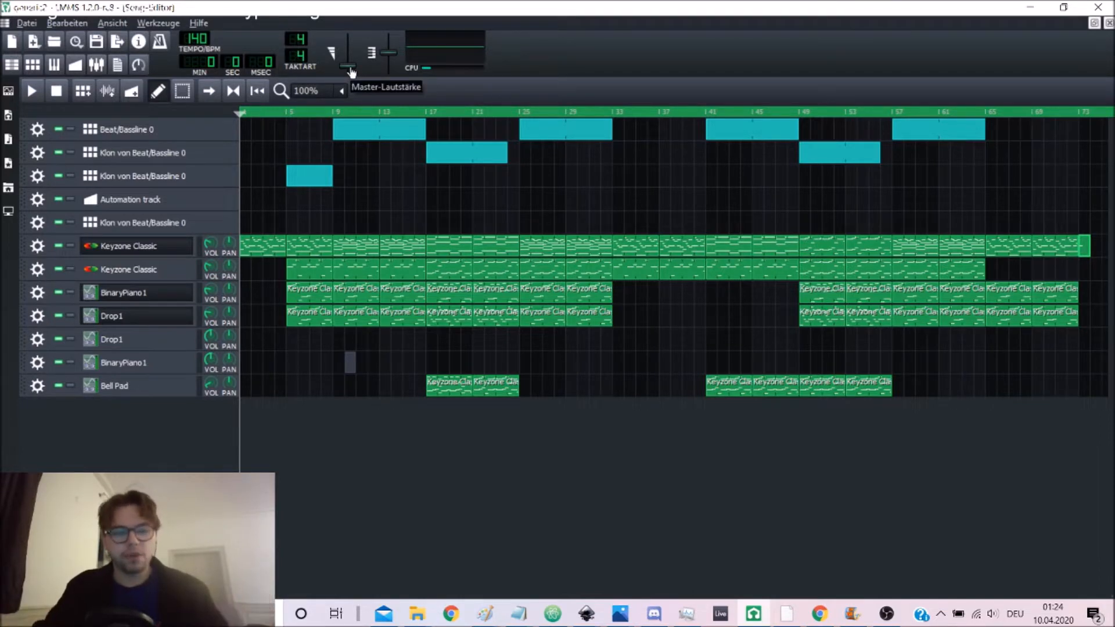
Step: Raise the master volume and play the first Keyzone Classic pattern in the maximized Piano Roll
{"action": "left_click_drag", "start_coordinate": [352, 71], "coordinate": [351, 58]}
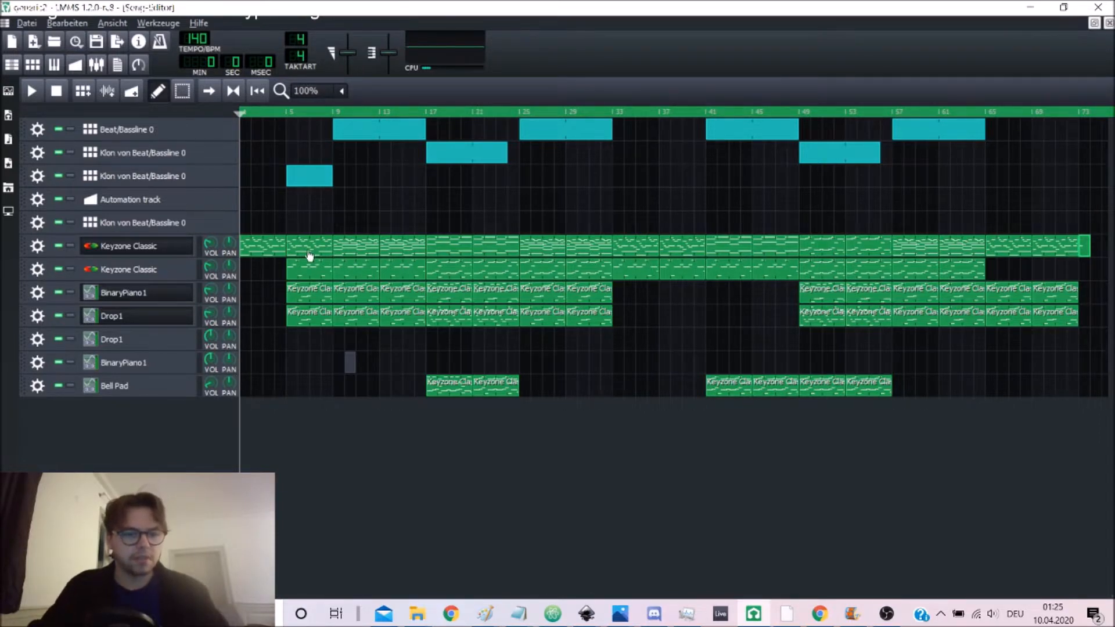
{"action": "scroll", "coordinate": [303, 254], "scroll_direction": "up", "scroll_amount": 1}
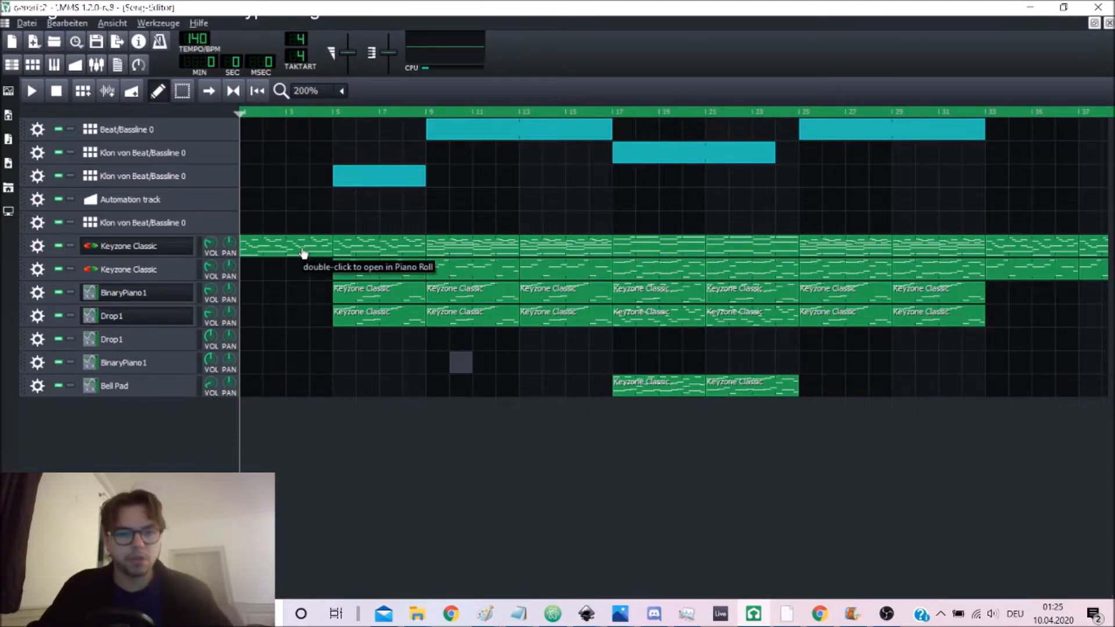
{"action": "double_click", "coordinate": [303, 253]}
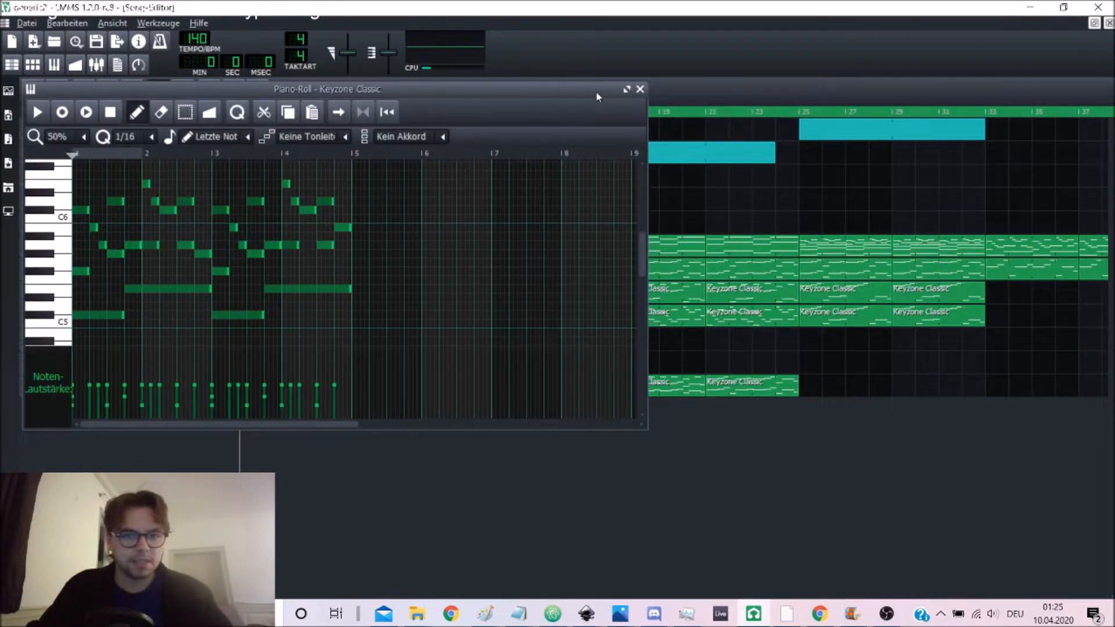
{"action": "left_click", "coordinate": [625, 91]}
{"action": "scroll", "coordinate": [254, 353], "scroll_direction": "up", "scroll_amount": 1}
{"action": "key", "text": "space"}
{"action": "scroll", "coordinate": [246, 342], "scroll_direction": "down", "scroll_amount": 1}
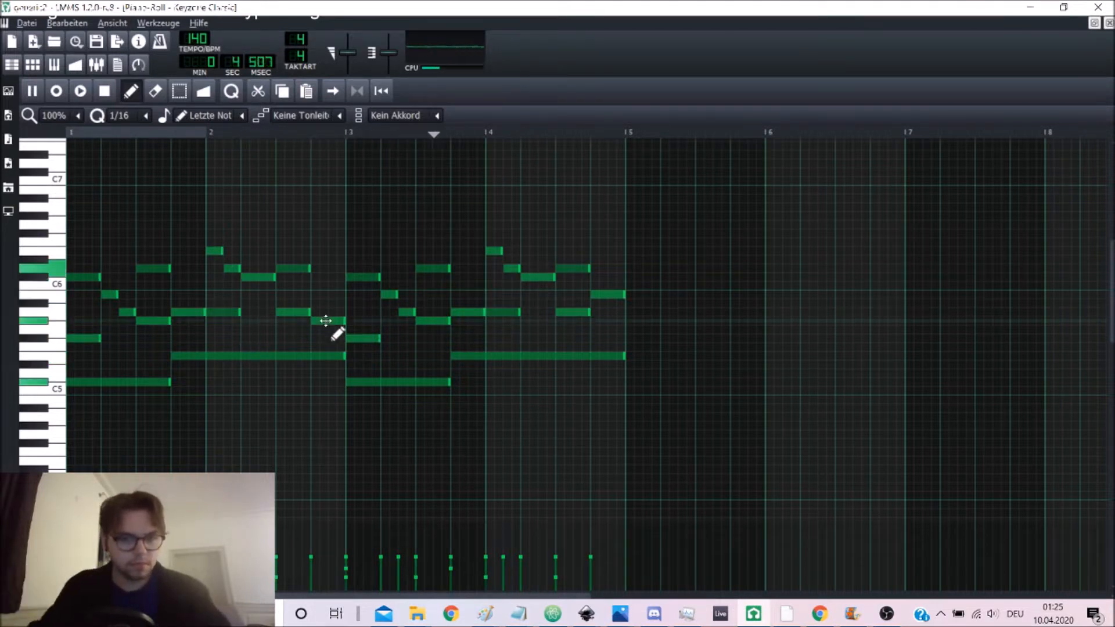
{"action": "key", "text": "space"}
Step: Copy the single-line melody notes from the first two bars, leaving out the bass and harmony notes
{"action": "scroll", "coordinate": [298, 355], "scroll_direction": "down", "scroll_amount": 1}
{"action": "left_click_drag", "start_coordinate": [87, 249], "coordinate": [155, 310]}
{"action": "left_click_drag", "start_coordinate": [178, 253], "coordinate": [195, 291]}
{"action": "left_click_drag", "start_coordinate": [213, 190], "coordinate": [341, 299]}
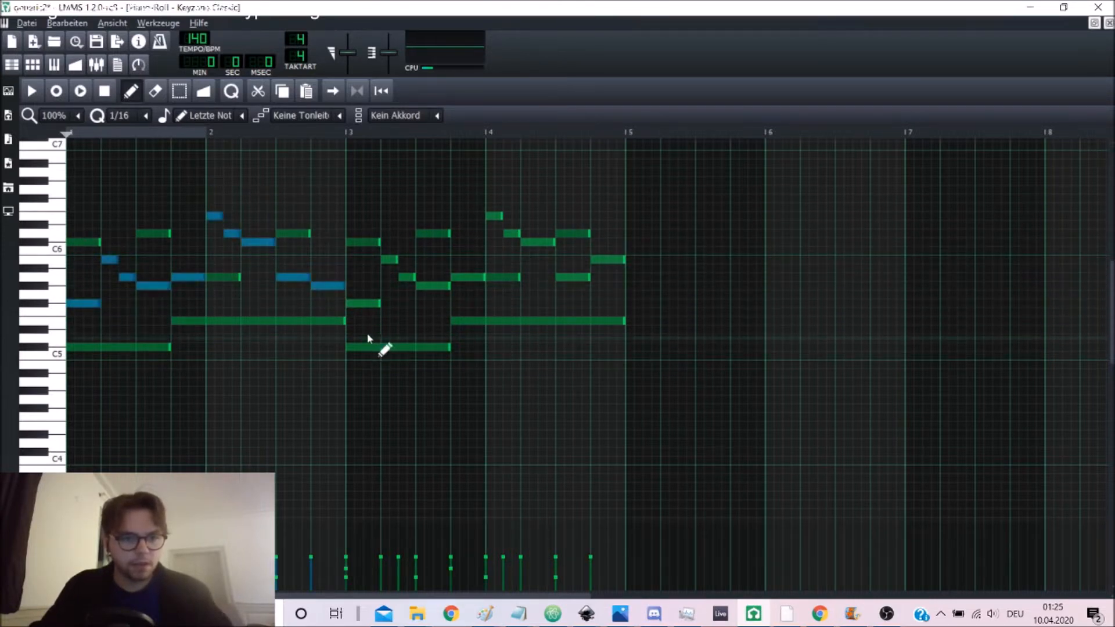
{"action": "key", "text": "ctrl+c"}
{"action": "key", "text": "ctrl+v"}
{"action": "key", "text": "ctrl+Right"}
{"action": "key", "text": "ctrl+Right"}
{"action": "key", "text": "ctrl+Right"}
{"action": "key", "text": "ctrl+Right"}
{"action": "key", "text": "Delete"}
Step: Create a Keyzone Classic pattern in the empty area past the song's end, paste the copied melody into it and play it
{"action": "left_click", "coordinate": [1093, 23]}
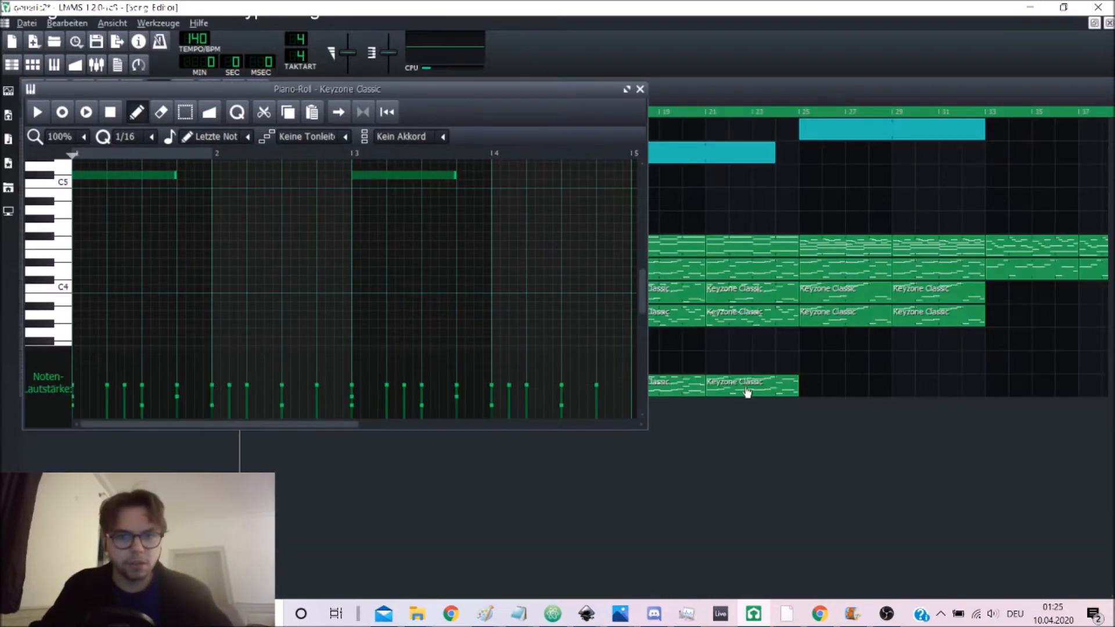
{"action": "left_click", "coordinate": [755, 329]}
{"action": "scroll", "coordinate": [985, 323], "scroll_direction": "down", "scroll_amount": 1}
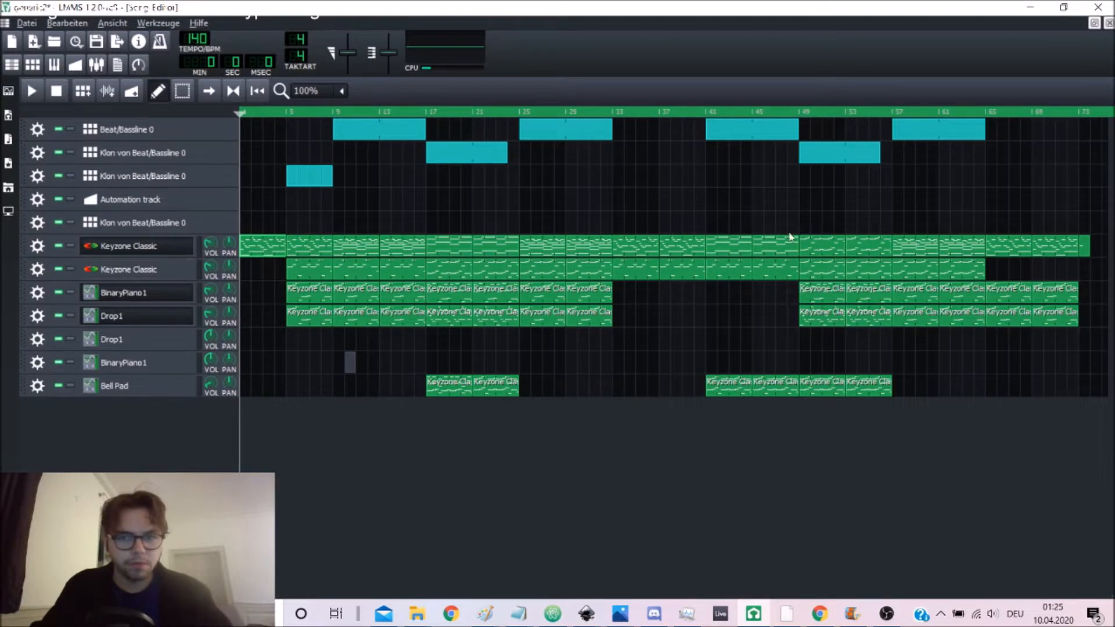
{"action": "scroll", "coordinate": [779, 238], "scroll_direction": "down", "scroll_amount": 2}
{"action": "double_click", "coordinate": [478, 254]}
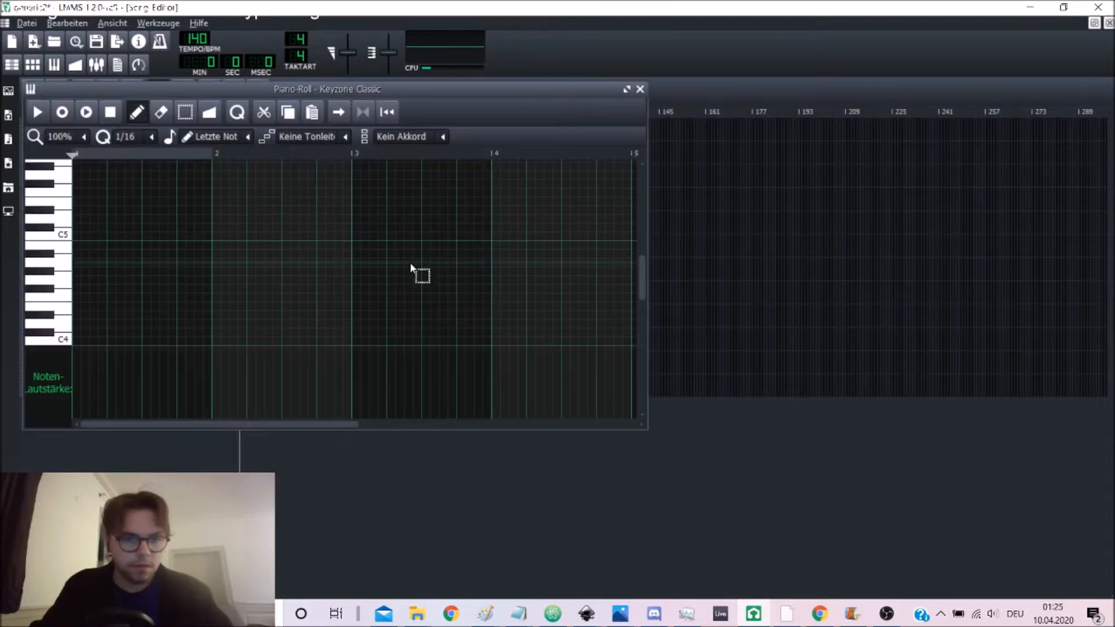
{"action": "key", "text": "ctrl+v"}
{"action": "left_click", "coordinate": [626, 91]}
{"action": "scroll", "coordinate": [309, 348], "scroll_direction": "up", "scroll_amount": 1}
{"action": "key", "text": "space"}
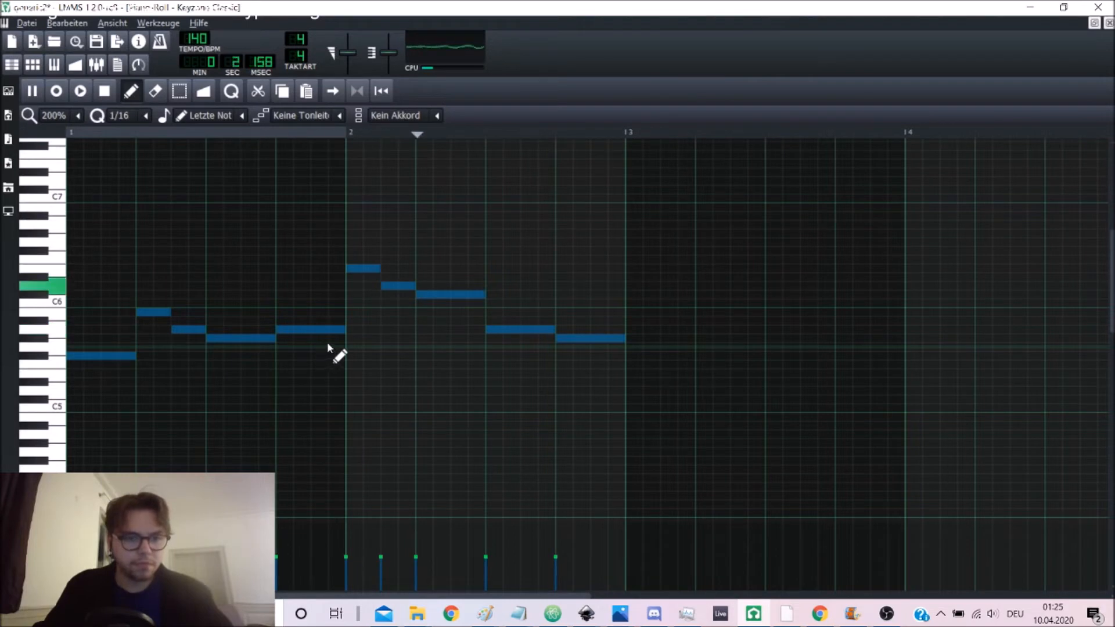
{"action": "key", "text": "space"}
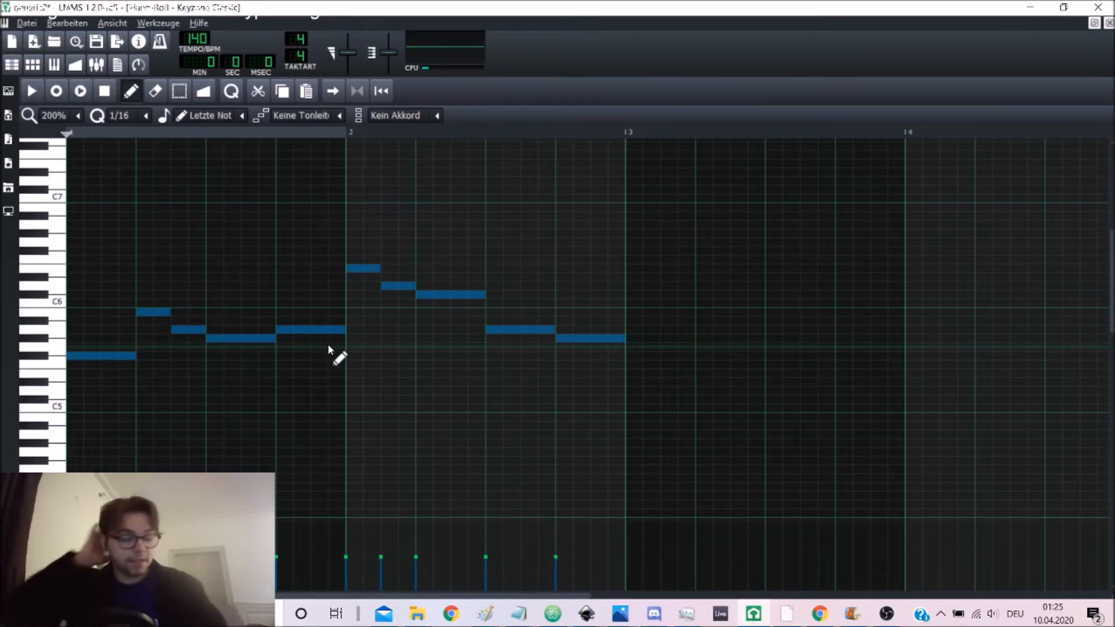
Step: Duplicate the whole two-bar melody into bars 3 and 4 of the pattern
{"action": "key", "text": "ctrl"}
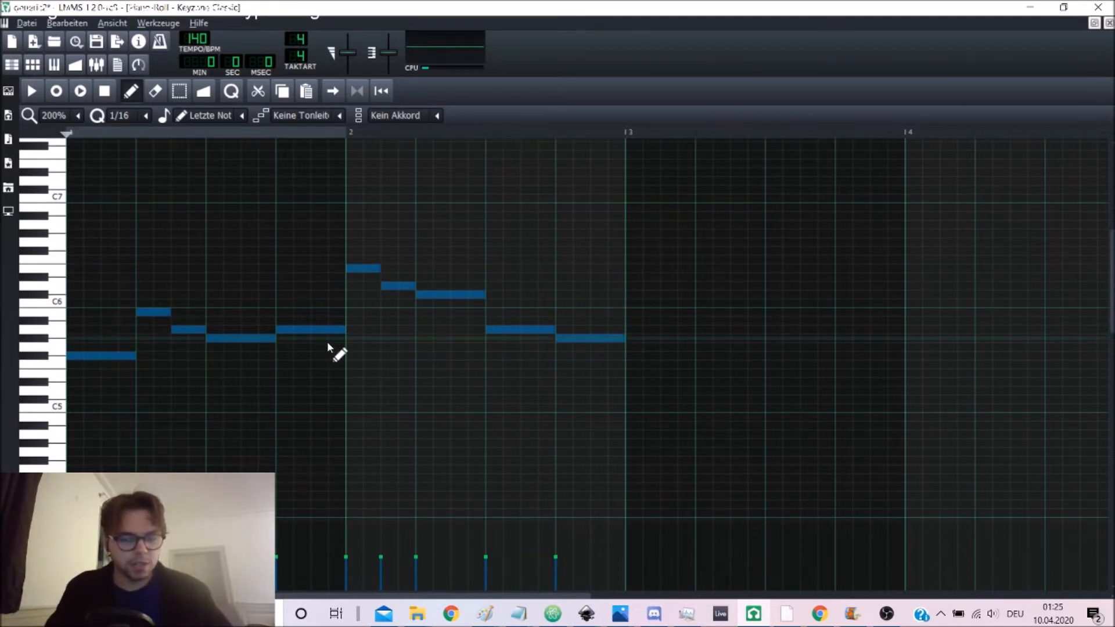
{"action": "left_click", "coordinate": [583, 390]}
{"action": "right_click", "coordinate": [576, 389]}
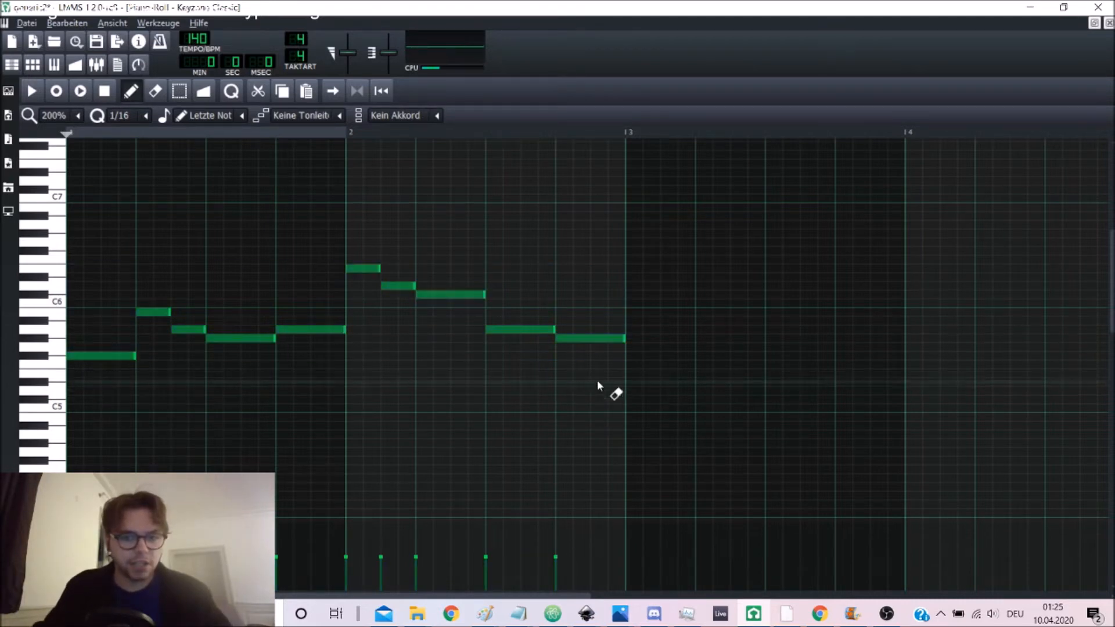
{"action": "key", "text": "ctrl+a"}
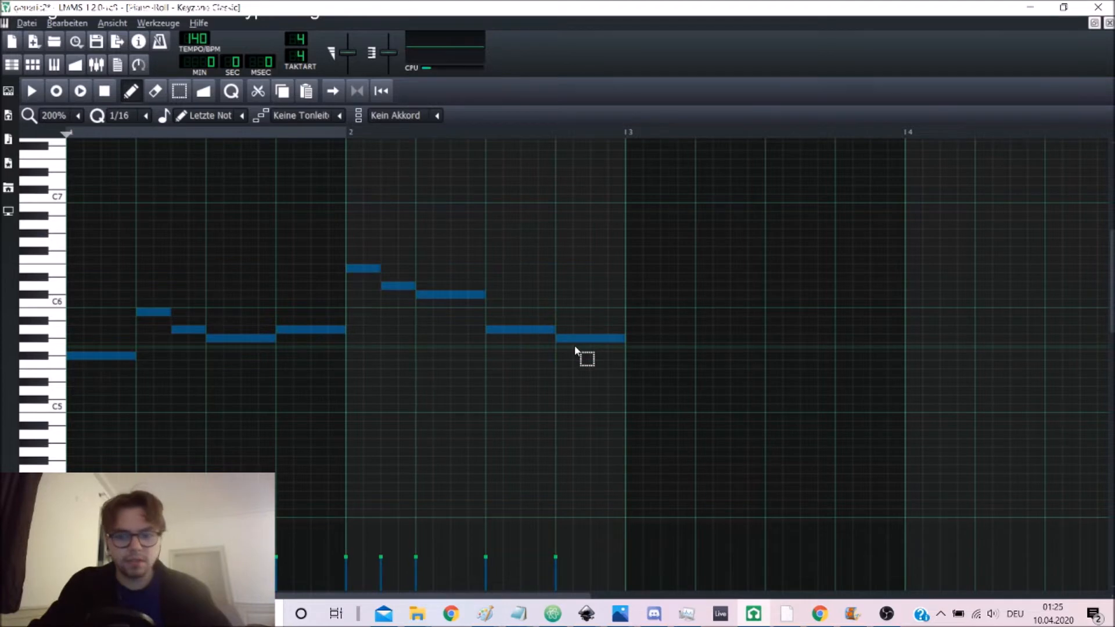
{"action": "key", "text": "ctrl+c"}
{"action": "key", "text": "ctrl+v"}
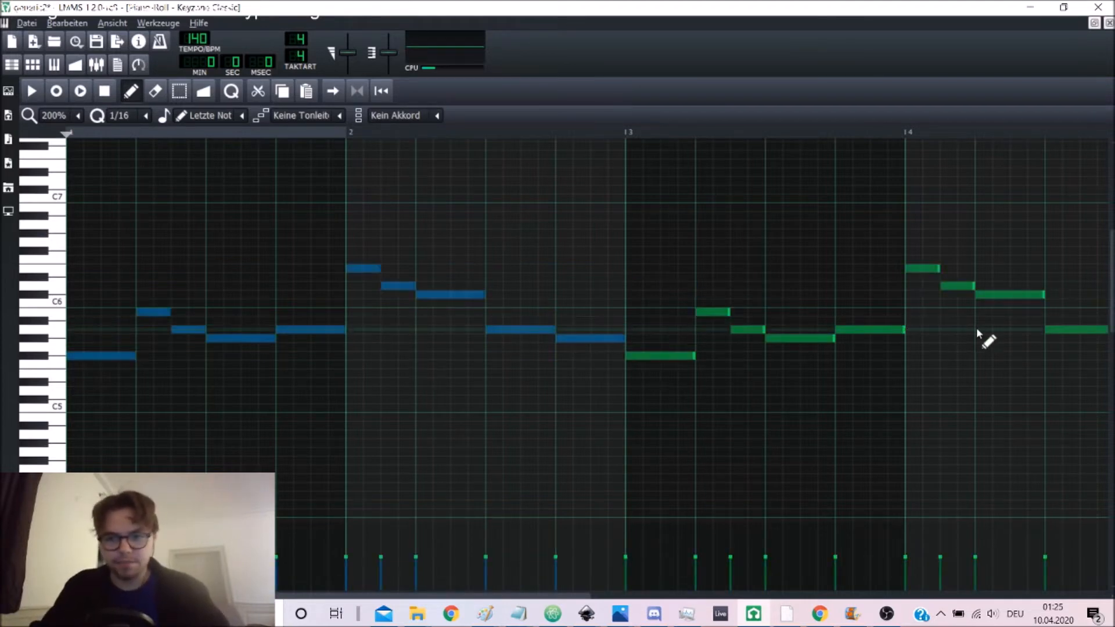
{"action": "scroll", "coordinate": [890, 331], "scroll_direction": "down", "scroll_amount": 1}
Step: Raise the last note of bar 4 to B5 and play the four-bar melody
{"action": "left_click", "coordinate": [643, 347]}
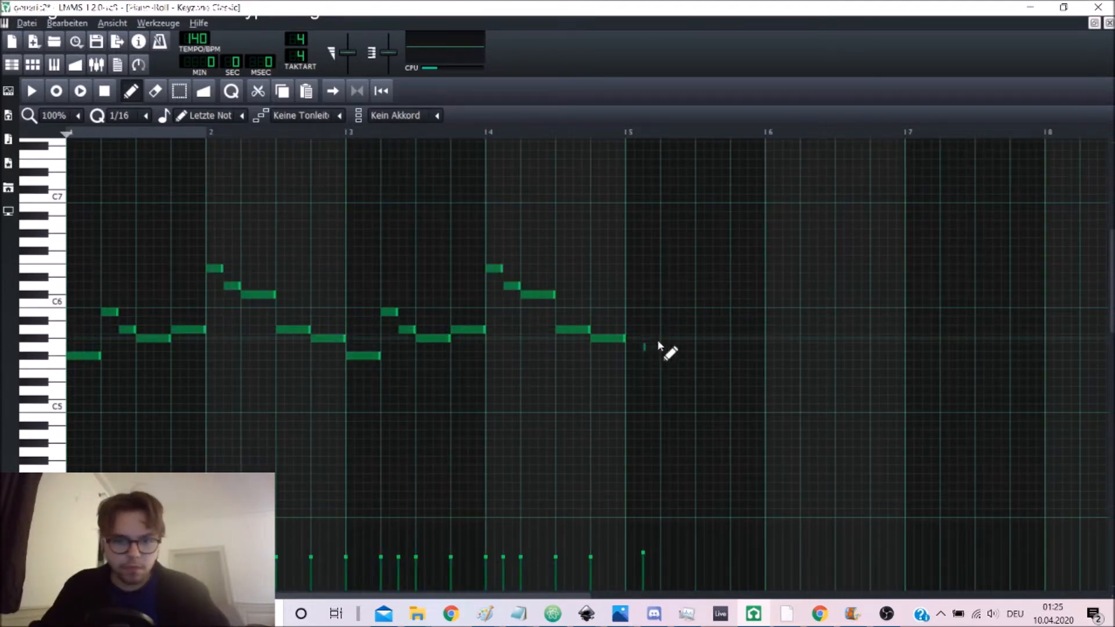
{"action": "left_click_drag", "start_coordinate": [608, 341], "coordinate": [607, 314]}
{"action": "right_click", "coordinate": [643, 343]}
{"action": "key", "text": "space"}
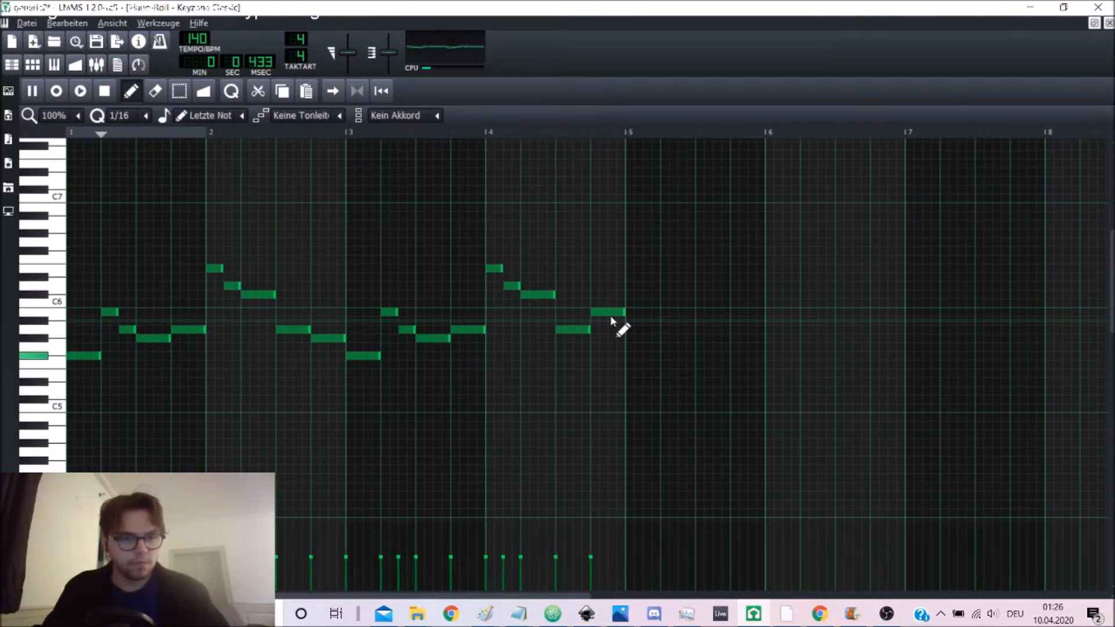
{"action": "key", "text": "space"}
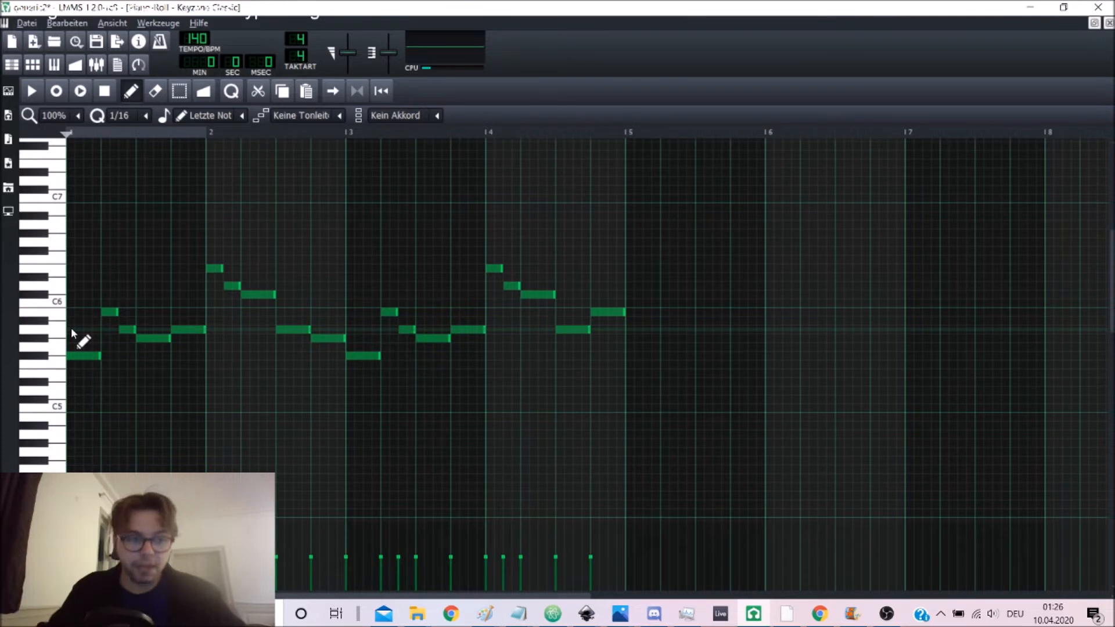
Step: Add one-beat harmony notes in bar 1, C#6 on beat 1 and D6 on beat 3, and play them back
{"action": "left_click", "coordinate": [41, 359]}
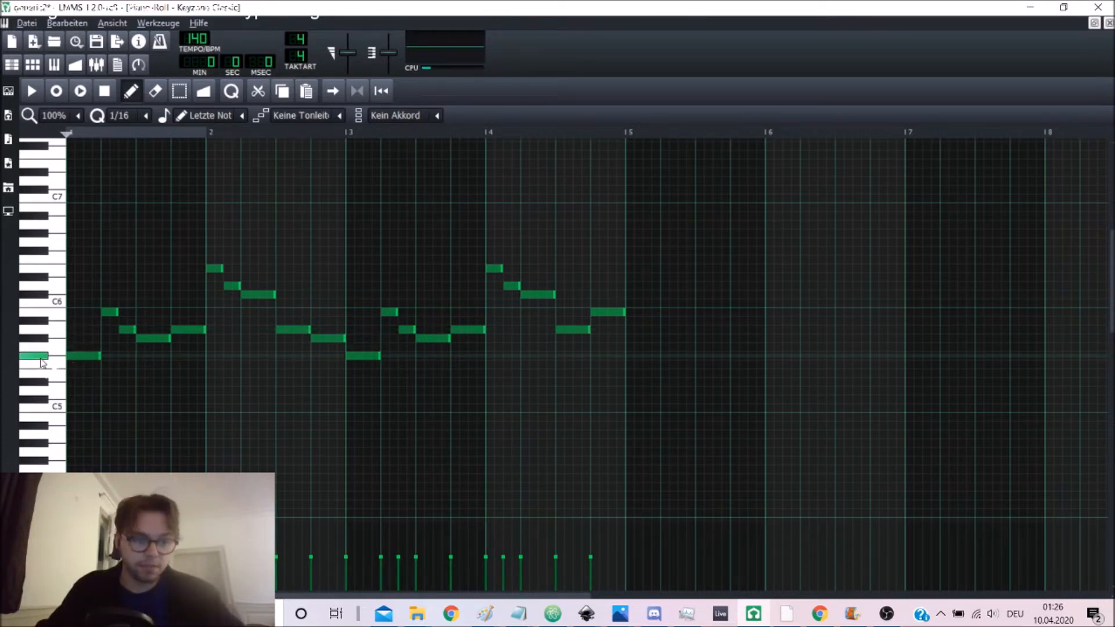
{"action": "left_click", "coordinate": [74, 329]}
{"action": "left_click", "coordinate": [76, 303]}
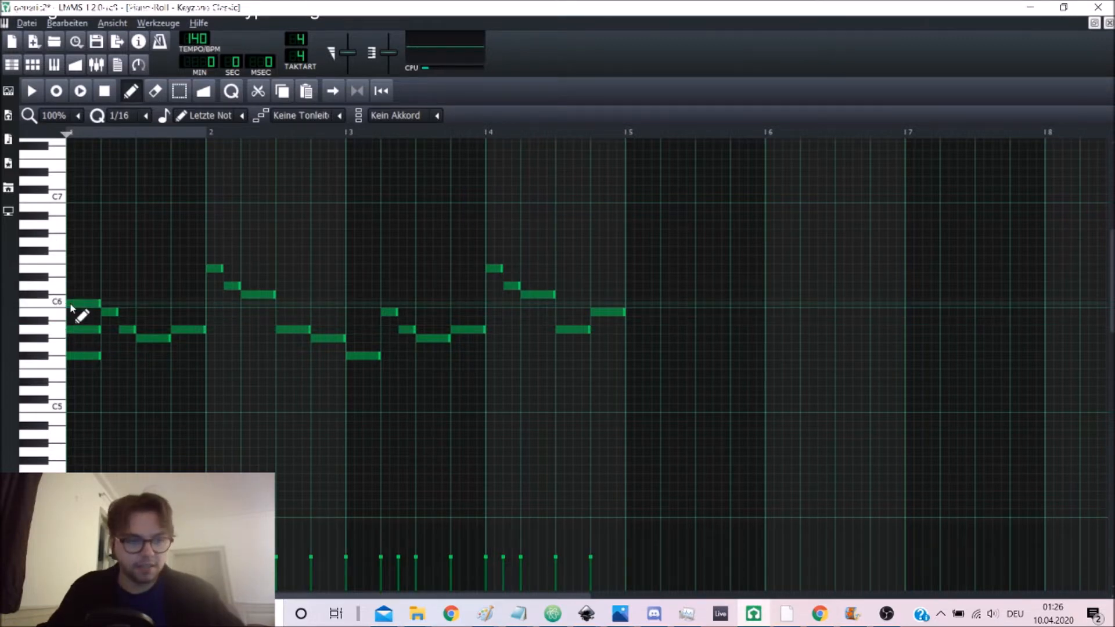
{"action": "left_click_drag", "start_coordinate": [77, 303], "coordinate": [78, 295]}
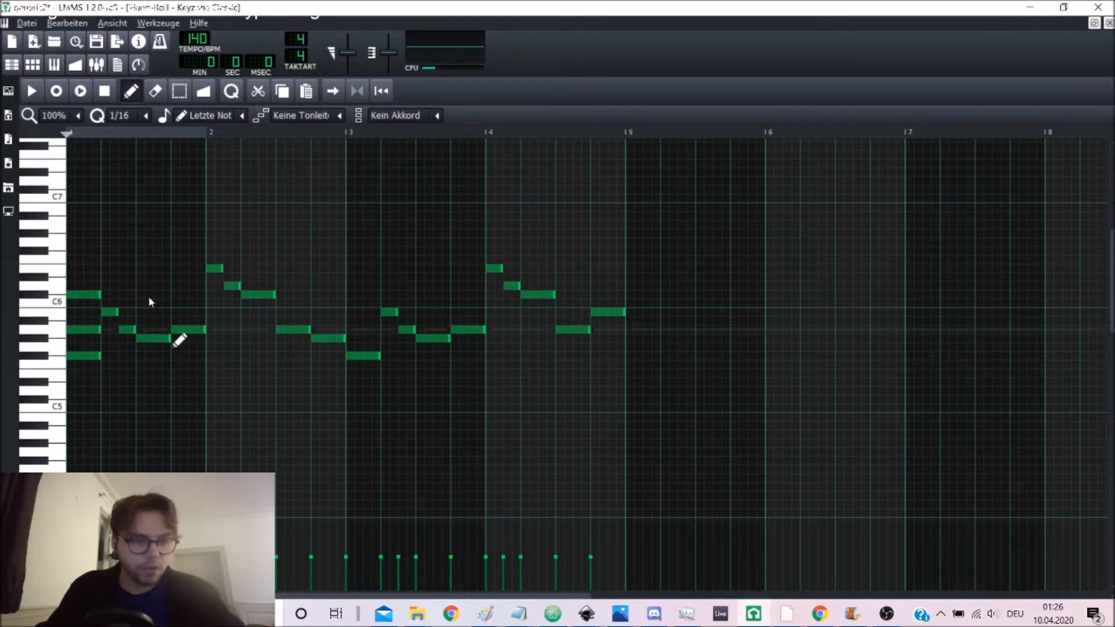
{"action": "right_click", "coordinate": [83, 329]}
{"action": "left_click_drag", "start_coordinate": [141, 290], "coordinate": [63, 300]}
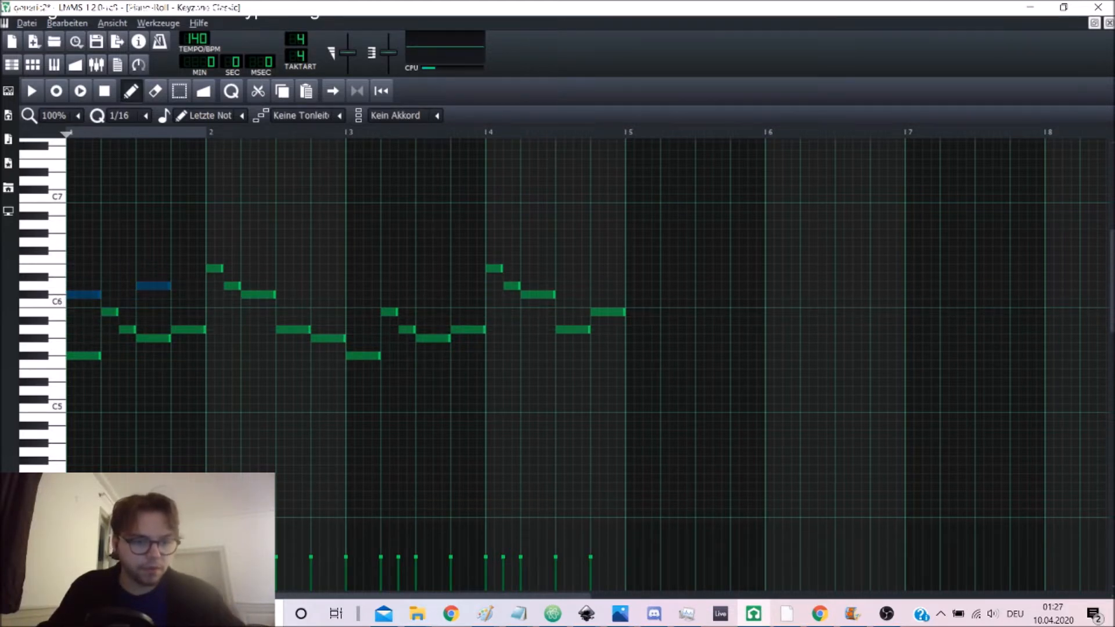
{"action": "key", "text": "space"}
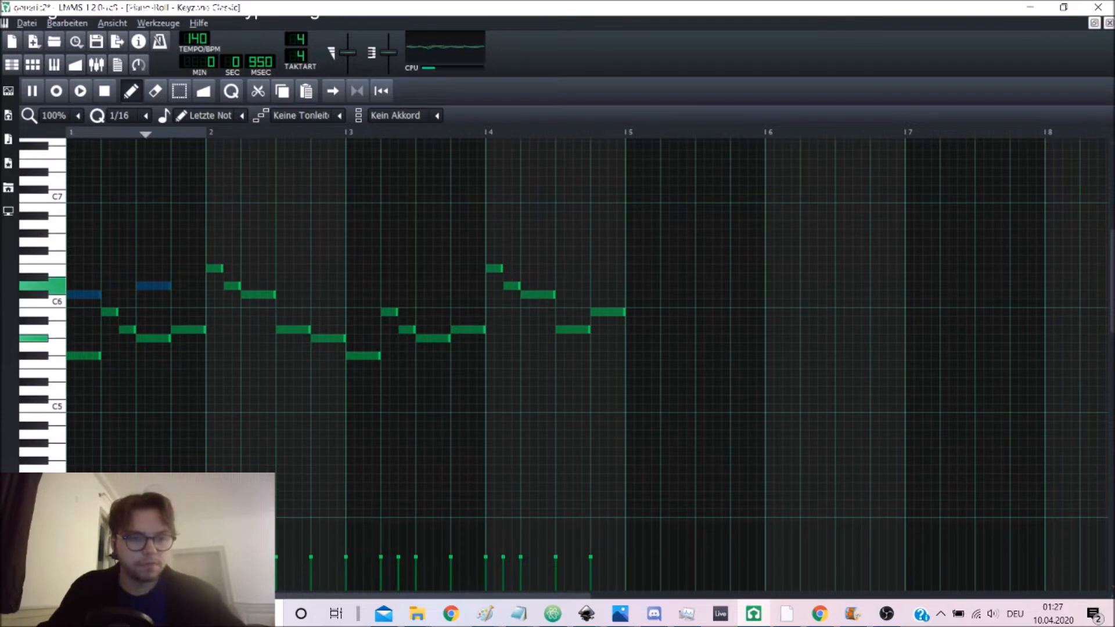
{"action": "key", "text": "space"}
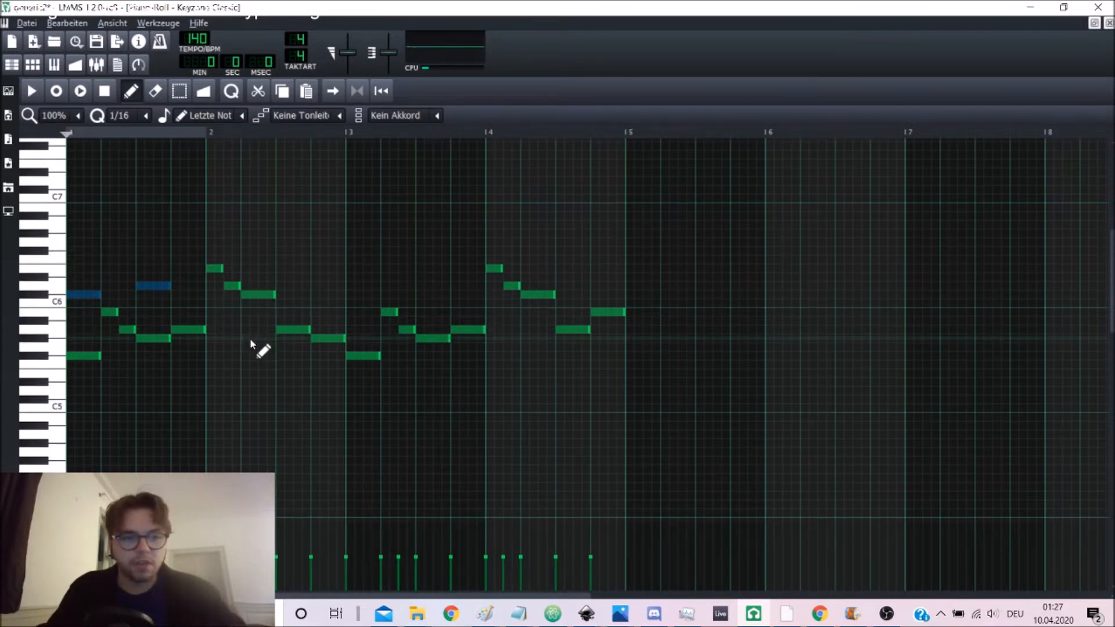
Step: Add one-beat harmony notes in bar 2, G#5 on beat 2 and C#6 on beat 4, and play the pattern
{"action": "left_click", "coordinate": [245, 353]}
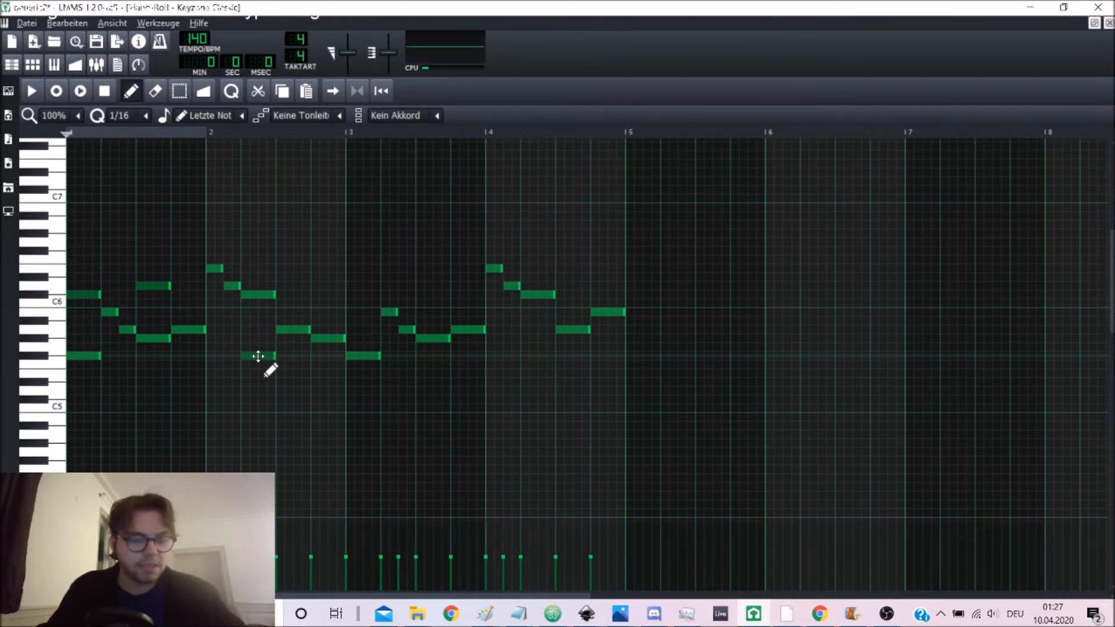
{"action": "left_click_drag", "start_coordinate": [257, 355], "coordinate": [254, 233]}
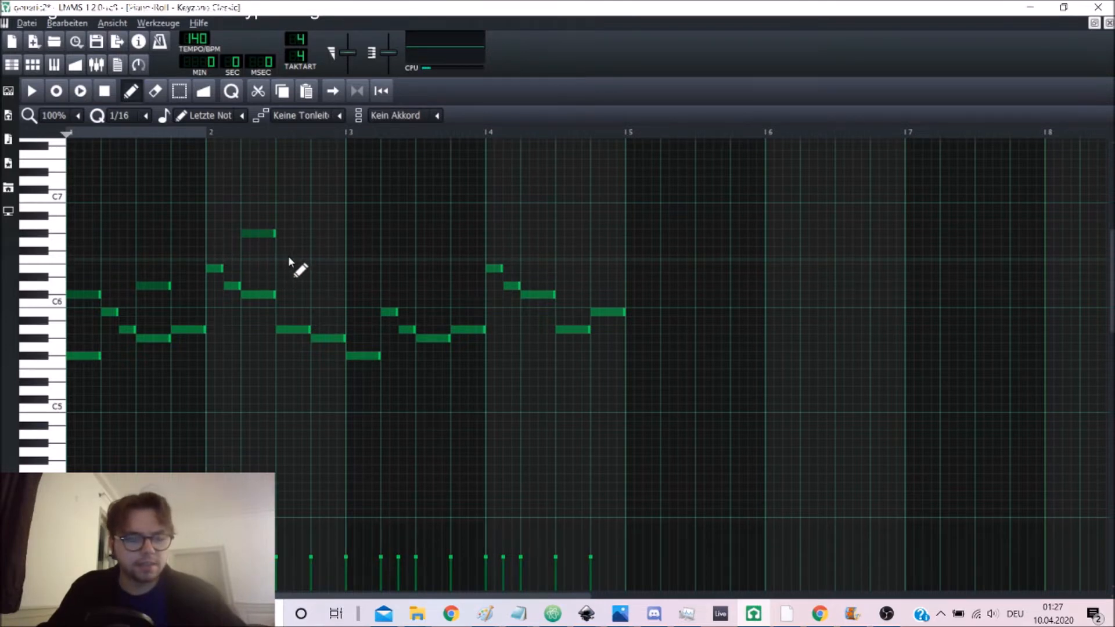
{"action": "left_click_drag", "start_coordinate": [287, 270], "coordinate": [240, 200]}
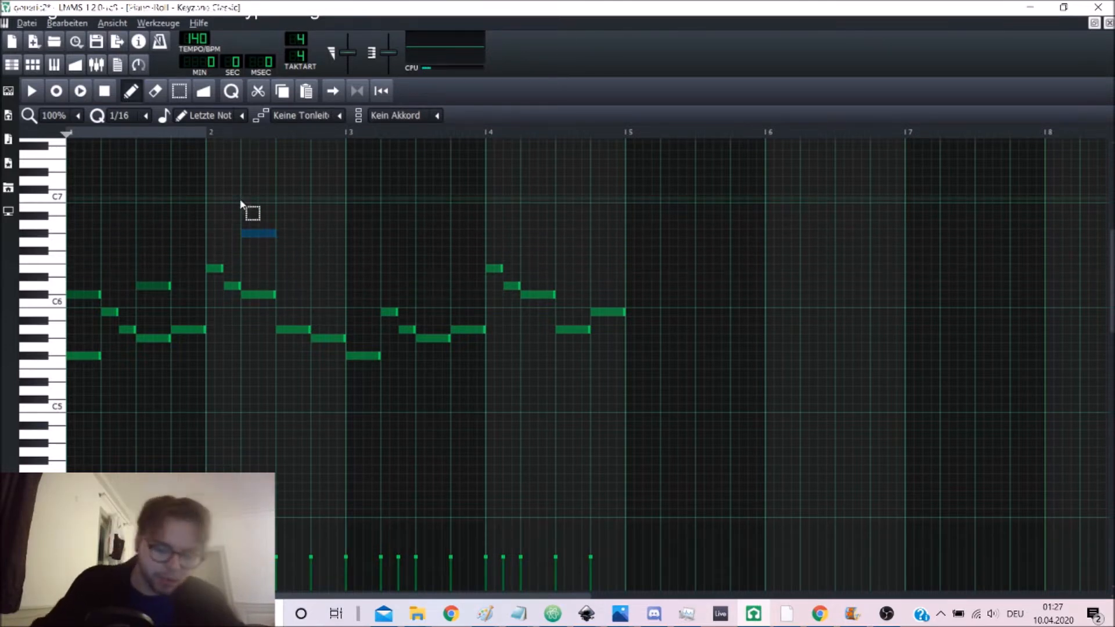
{"action": "key", "text": "ctrl+Down"}
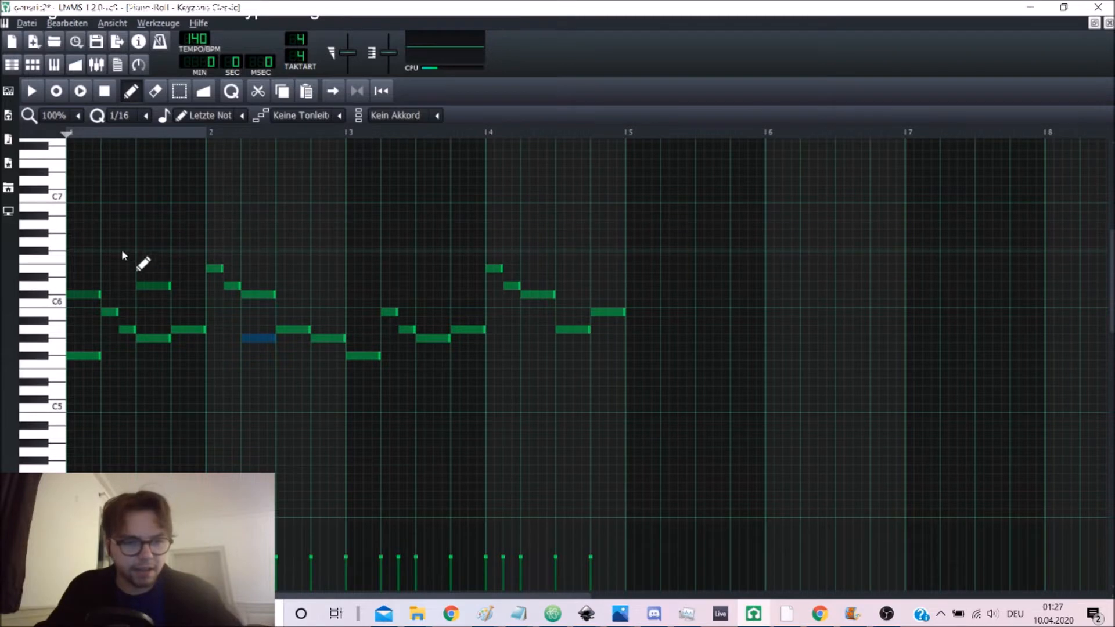
{"action": "left_click", "coordinate": [316, 295]}
{"action": "key", "text": "space"}
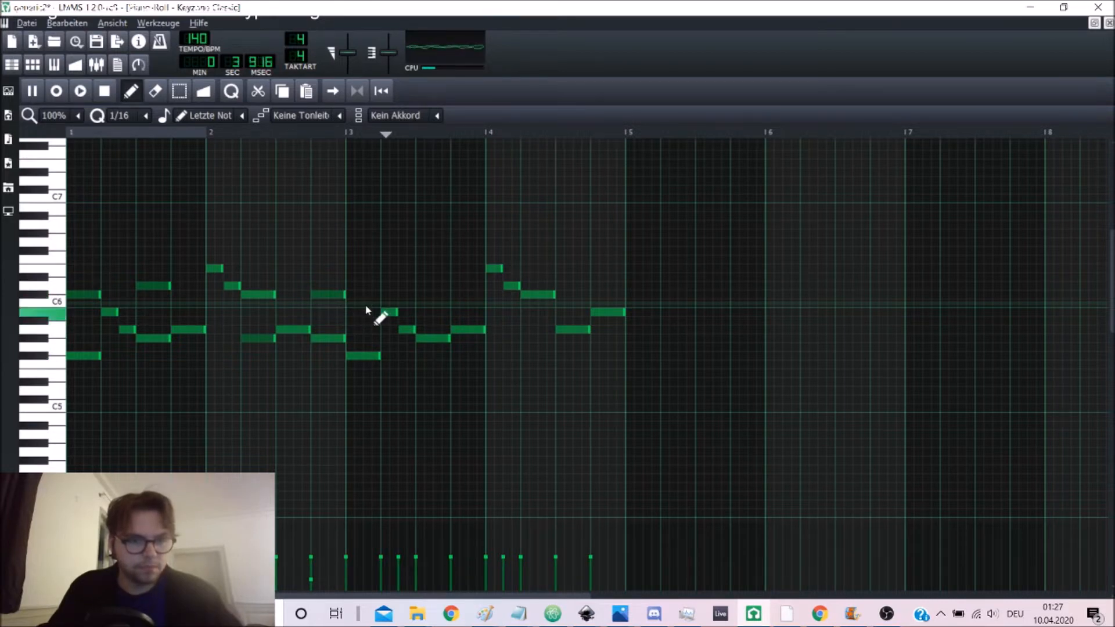
{"action": "key", "text": "space"}
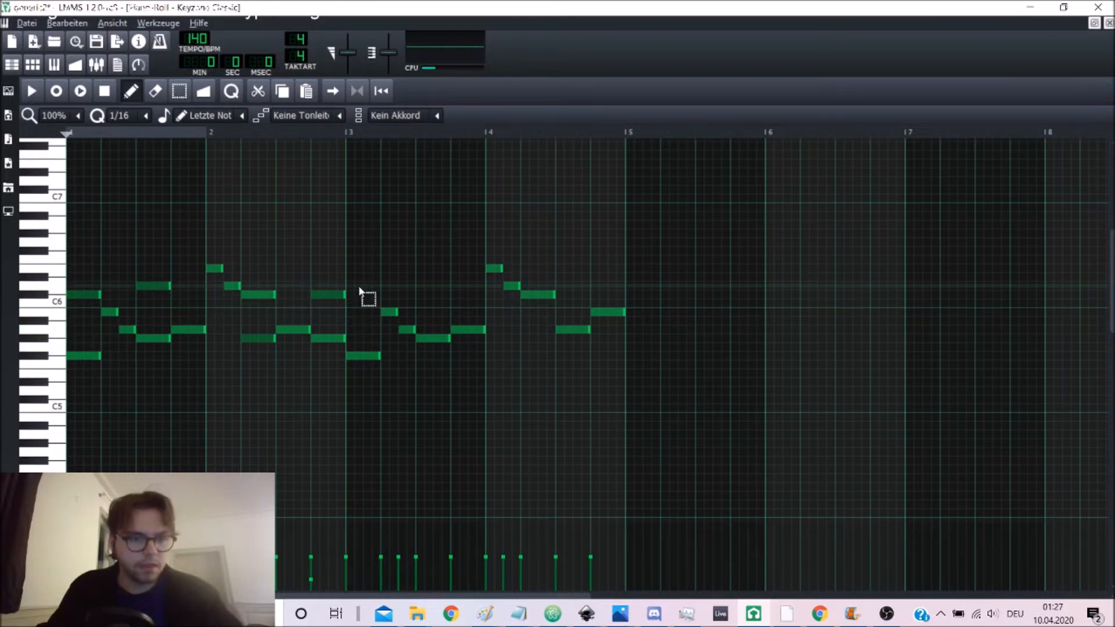
Step: Duplicate the four harmony notes of bars 1 and 2 into bars 3 and 4
{"action": "left_click", "coordinate": [322, 296]}
{"action": "left_click", "coordinate": [259, 339], "text": "ctrl"}
{"action": "left_click", "coordinate": [154, 285], "text": "ctrl"}
{"action": "left_click", "coordinate": [83, 295], "text": "ctrl"}
{"action": "key", "text": "ctrl+Right"}
{"action": "key", "text": "ctrl+Right"}
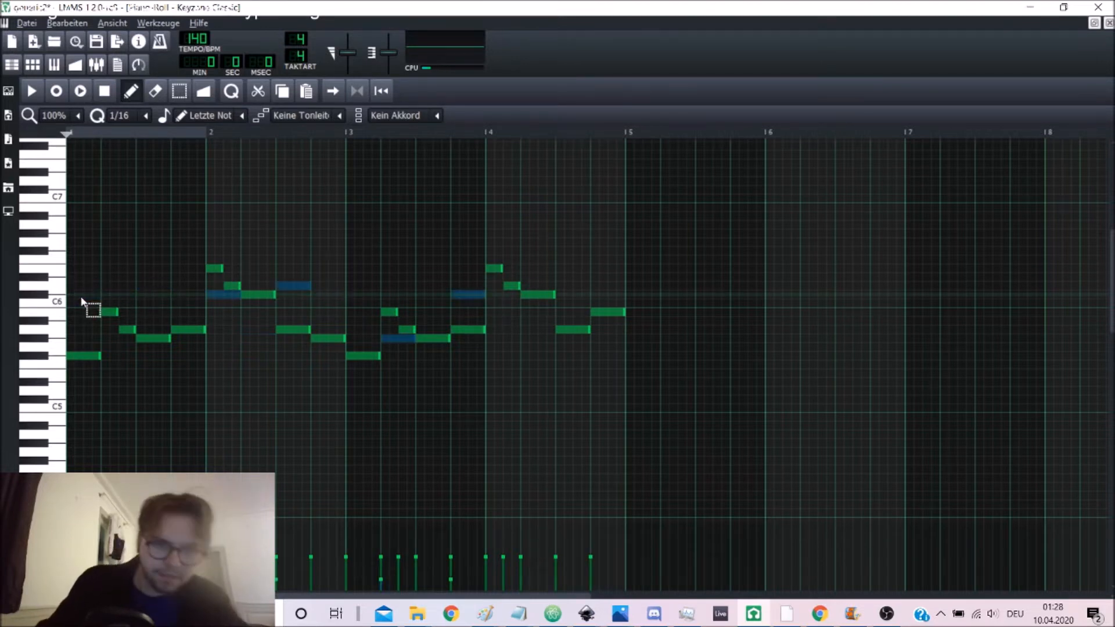
{"action": "key", "text": "ctrl+v"}
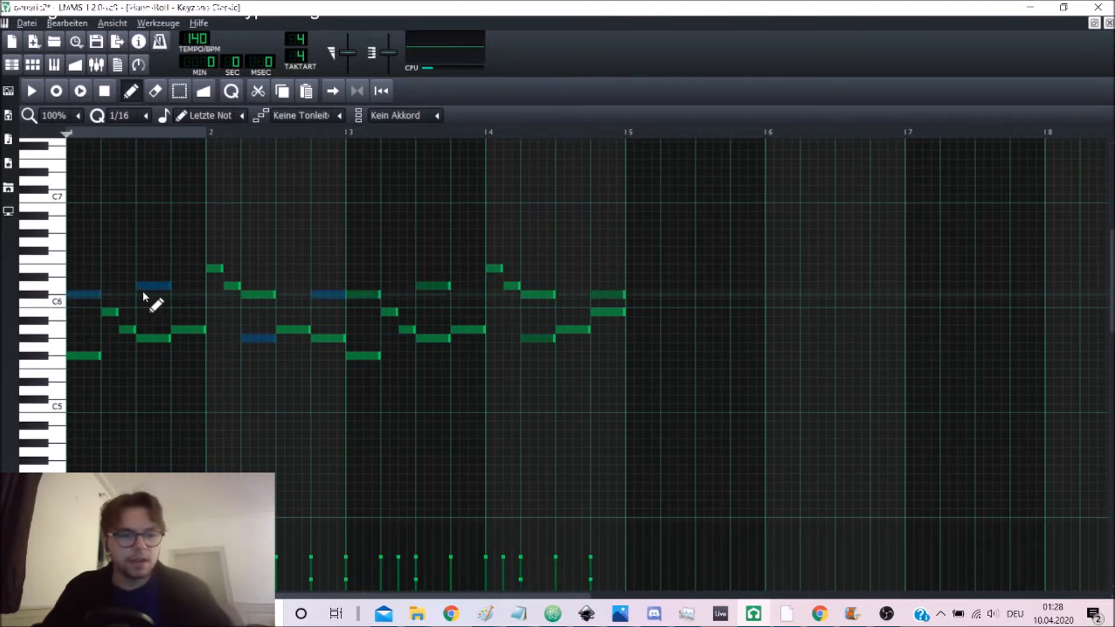
{"action": "key", "text": "Escape"}
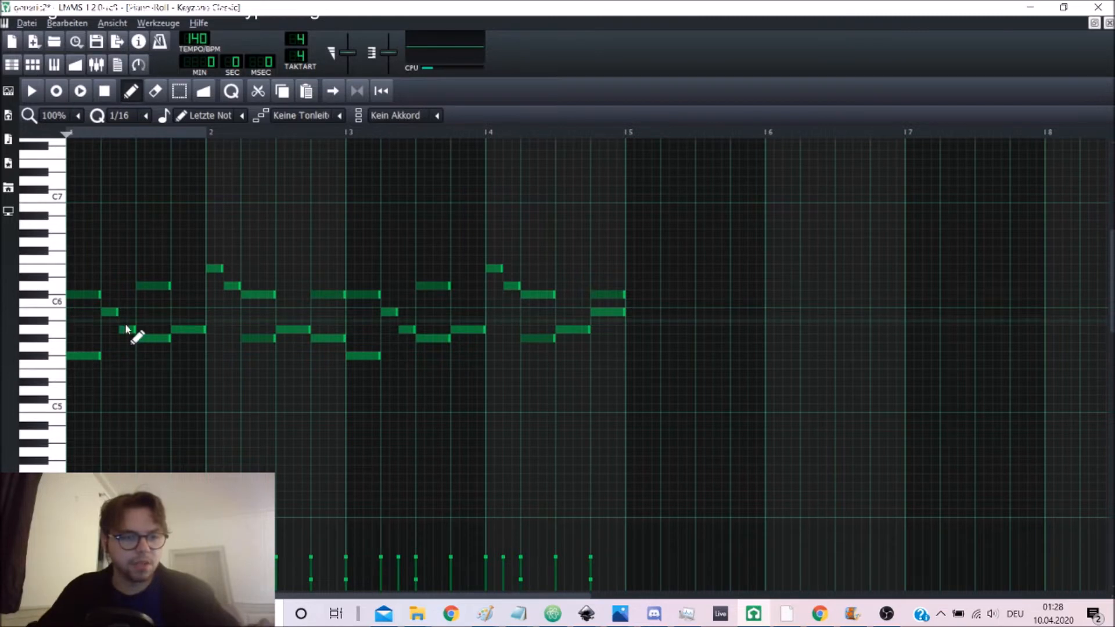
Step: Highlight the three descending melody notes in bar 1, play the harmonized pattern and restore the Piano Roll to its smaller window
{"action": "left_click_drag", "start_coordinate": [112, 311], "coordinate": [149, 357]}
{"action": "key", "text": "space"}
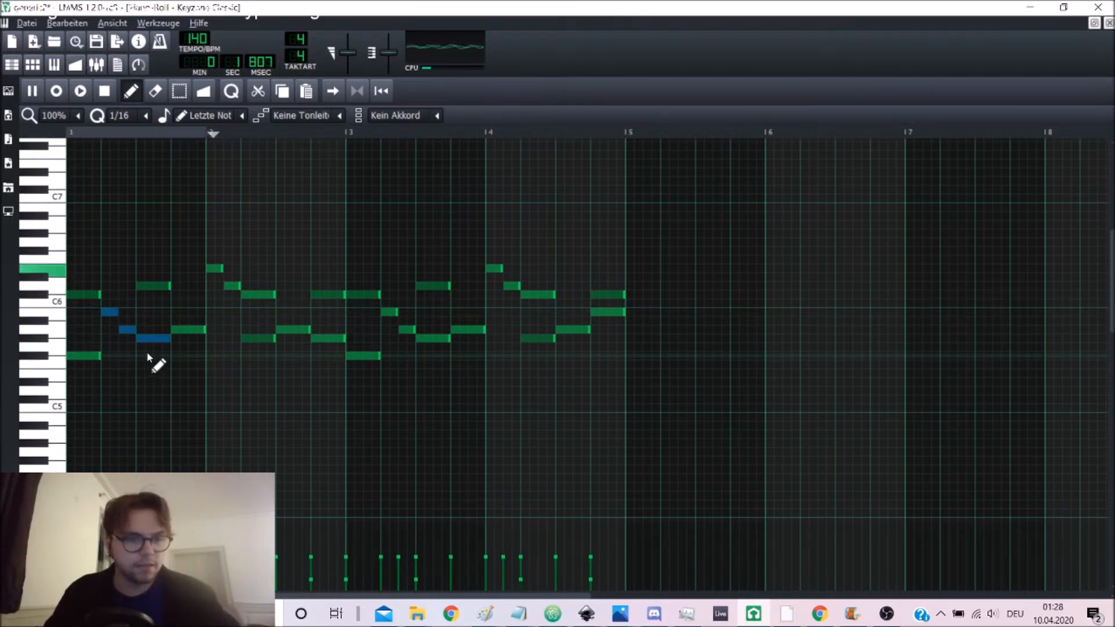
{"action": "key", "text": "space"}
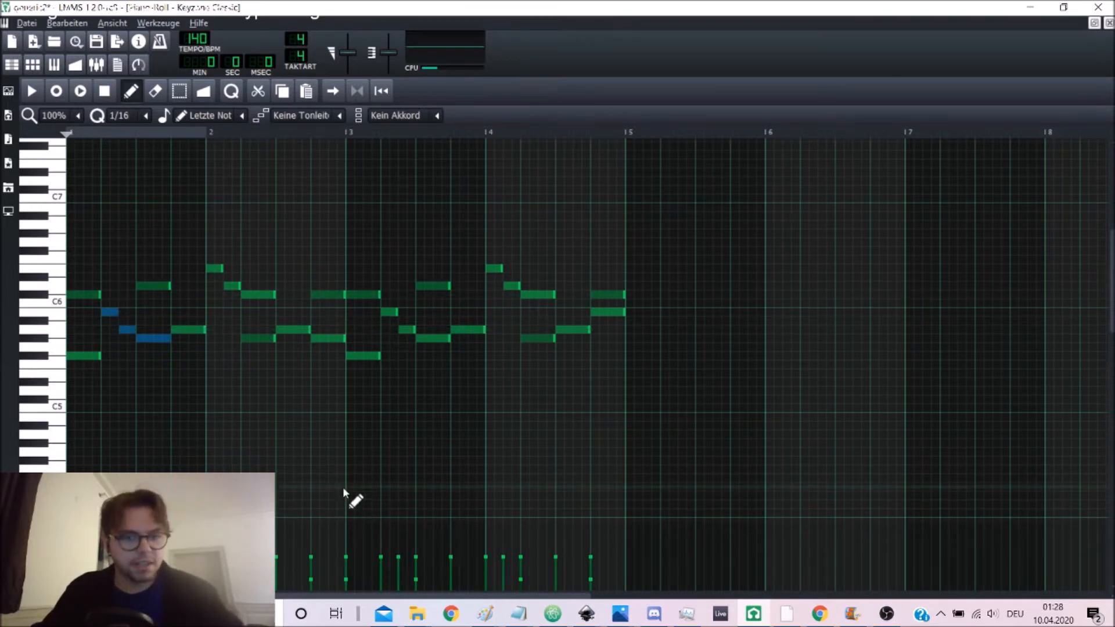
{"action": "left_click", "coordinate": [1093, 23]}
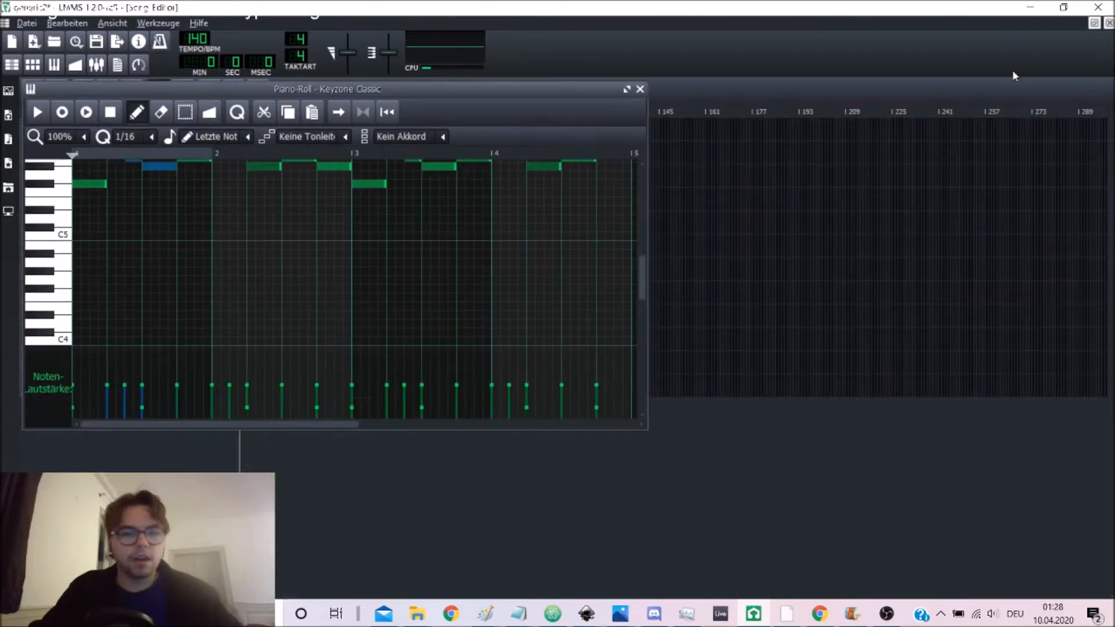
Step: Open the first piano pattern of the song in the Piano Roll and examine its long low notes around C5
{"action": "left_click", "coordinate": [708, 399]}
{"action": "double_click", "coordinate": [255, 260]}
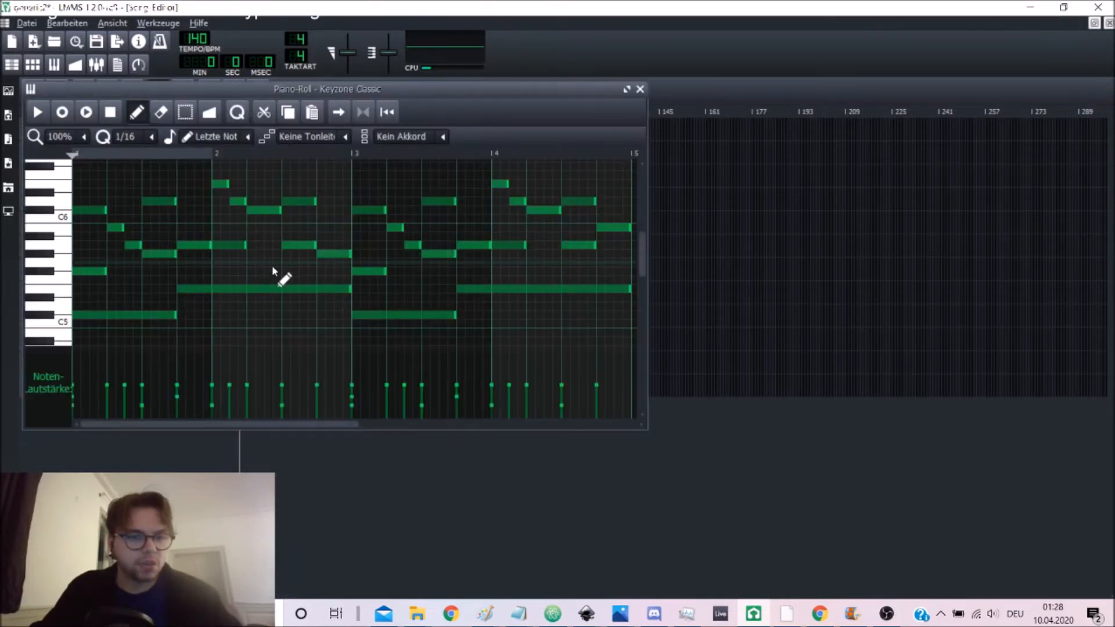
{"action": "scroll", "coordinate": [271, 263], "scroll_direction": "up", "scroll_amount": 2}
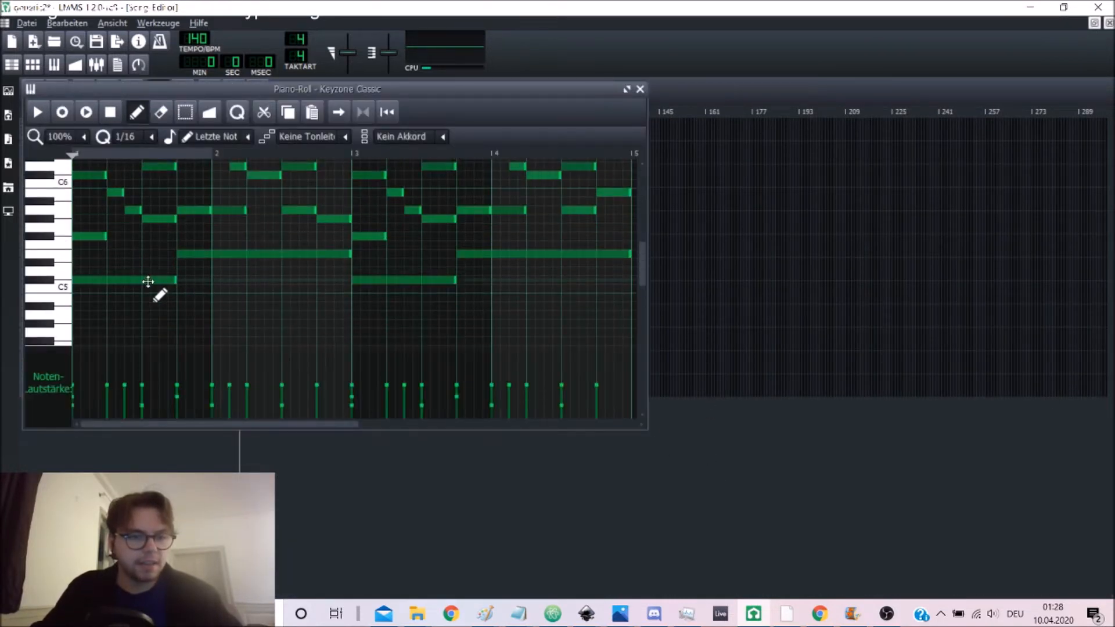
{"action": "left_click", "coordinate": [148, 281]}
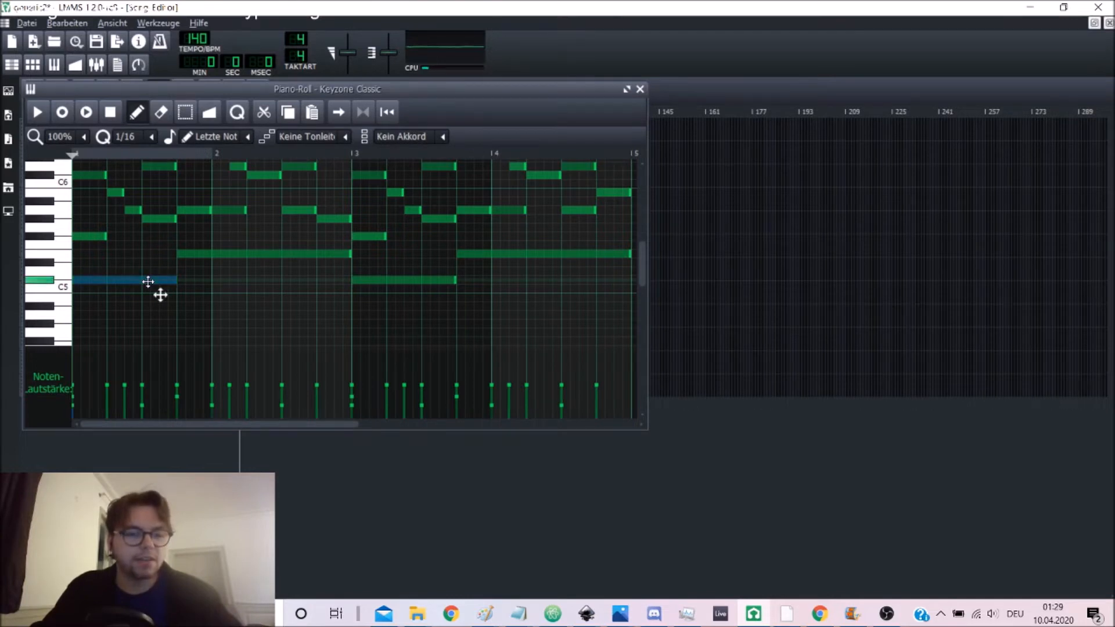
{"action": "scroll", "coordinate": [228, 255], "scroll_direction": "down", "scroll_amount": 4}
{"action": "scroll", "coordinate": [228, 256], "scroll_direction": "up", "scroll_amount": 6}
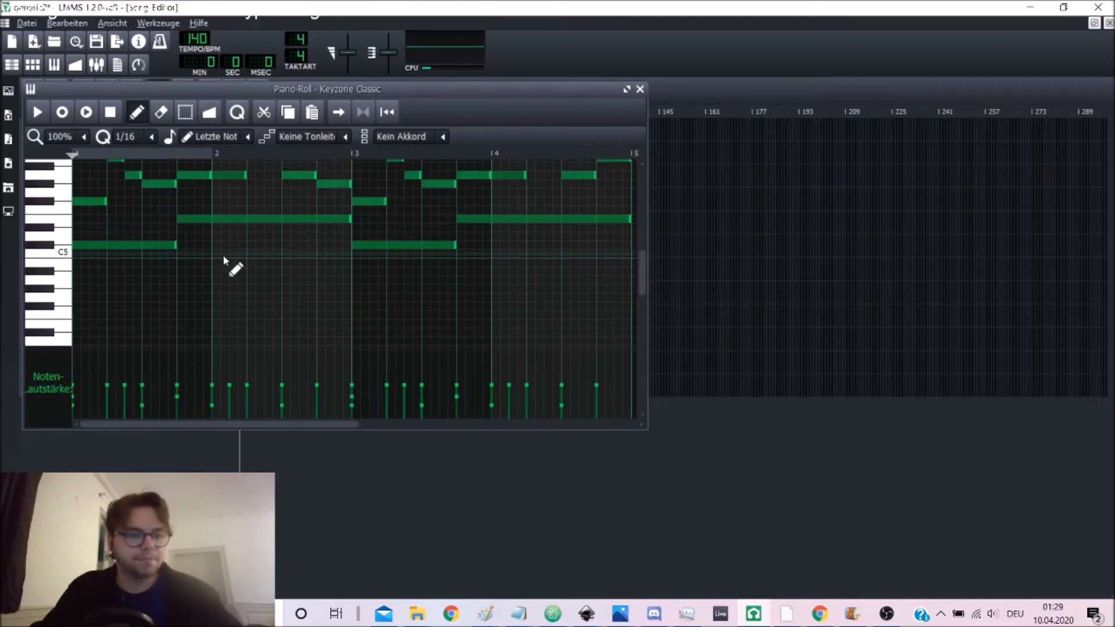
Step: Play the piano pattern in the Piano Roll, close the roll and stop playback
{"action": "key", "text": "space"}
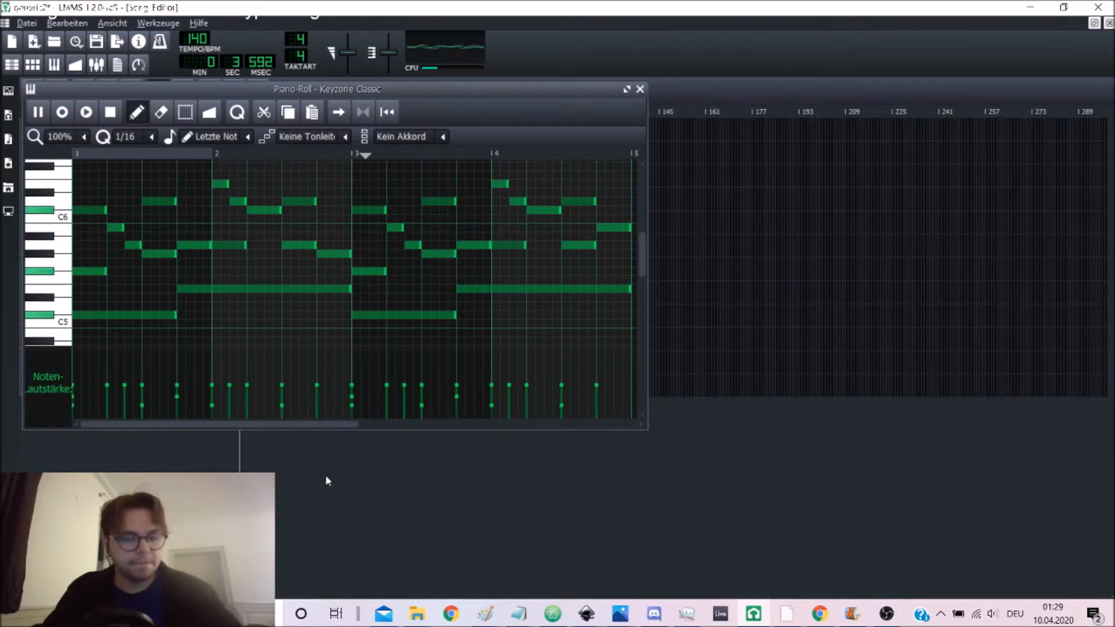
{"action": "key", "text": "F7"}
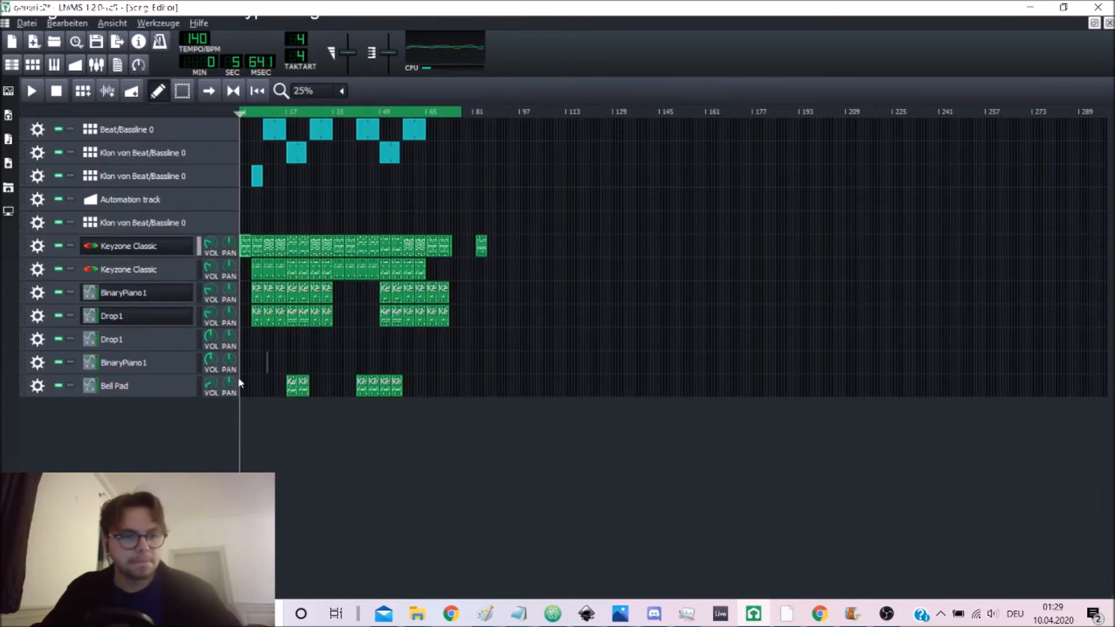
{"action": "key", "text": "space"}
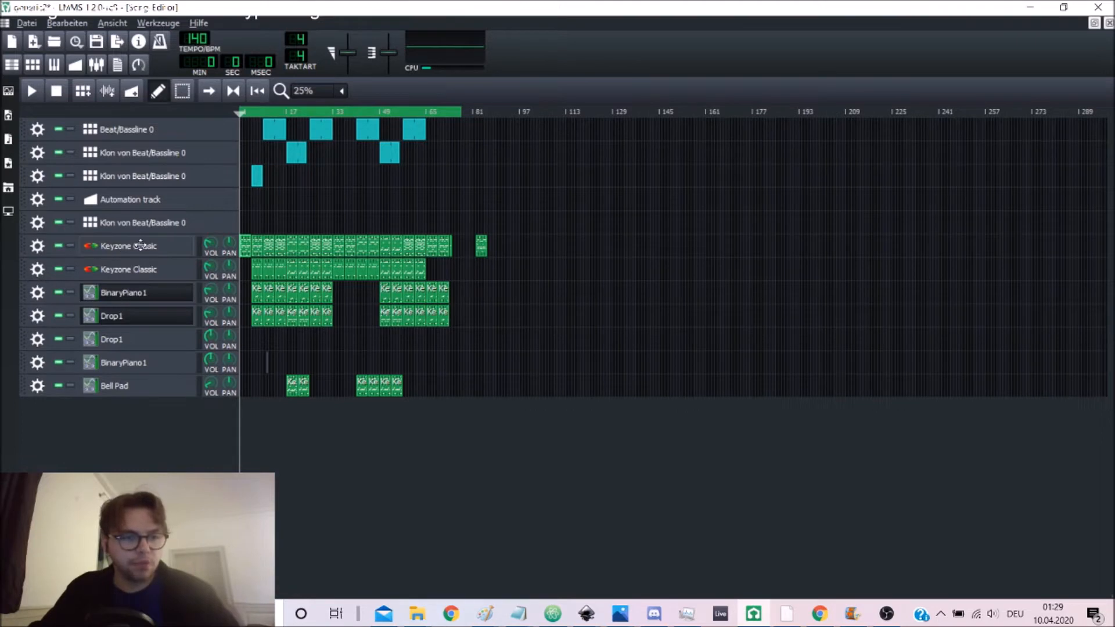
Step: Open the upper Keyzone Classic track's instrument, show its plugin interface and look through its effects chain
{"action": "left_click", "coordinate": [140, 246]}
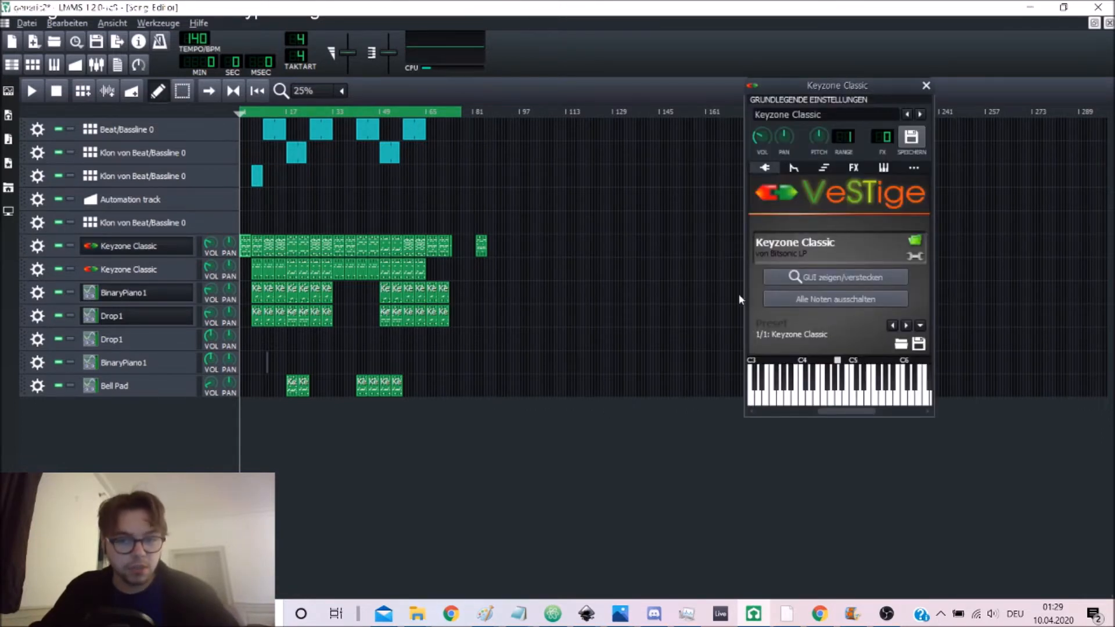
{"action": "left_click", "coordinate": [876, 278]}
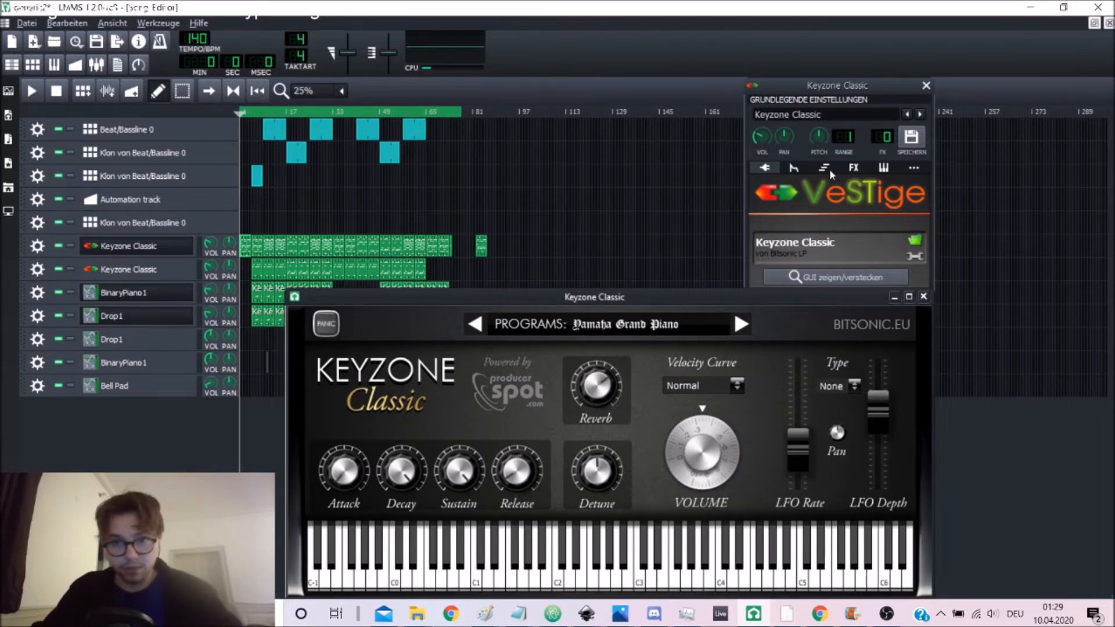
{"action": "left_click", "coordinate": [852, 177]}
{"action": "left_click", "coordinate": [853, 168]}
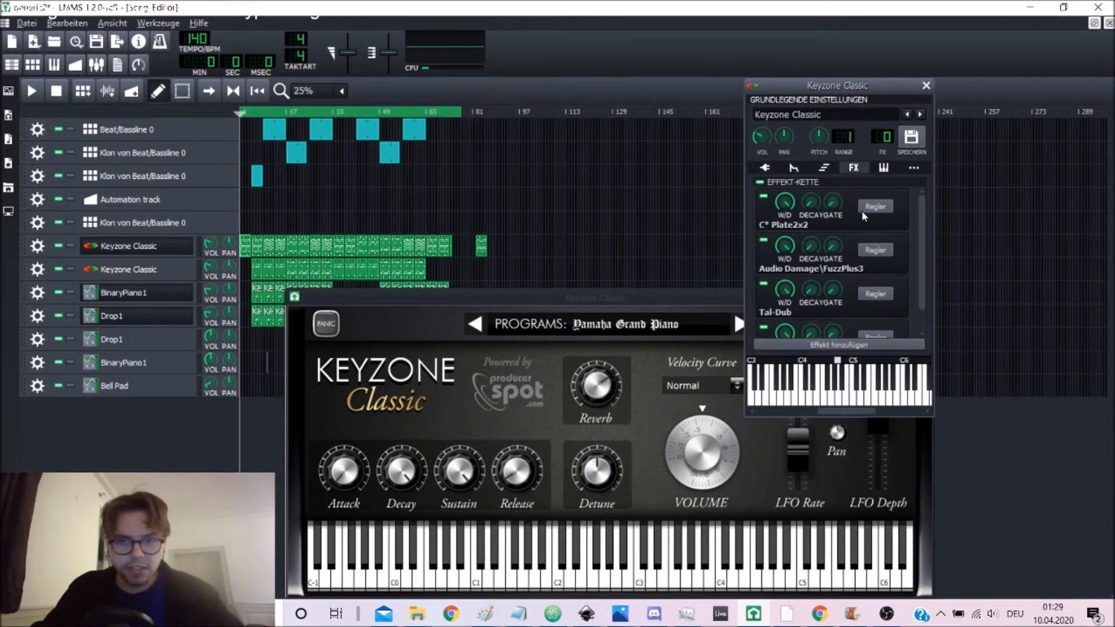
{"action": "scroll", "coordinate": [870, 213], "scroll_direction": "down", "scroll_amount": 1}
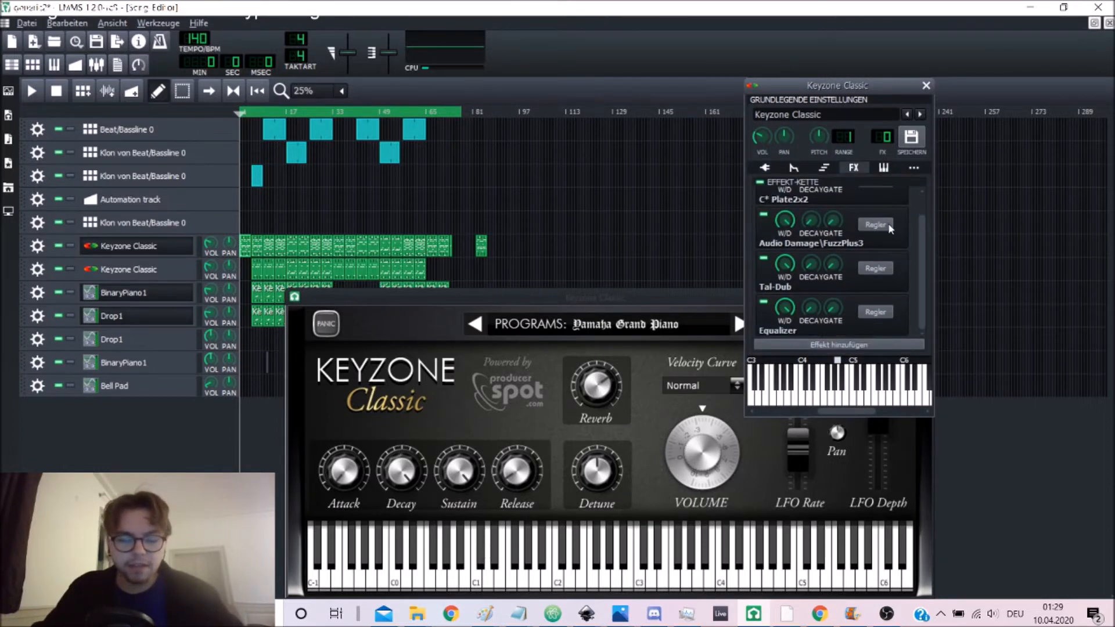
Step: Inspect the controls of the FuzzPlus3, Tal-Dub and Equalizer effects on the Keyzone Classic track
{"action": "left_click", "coordinate": [875, 224]}
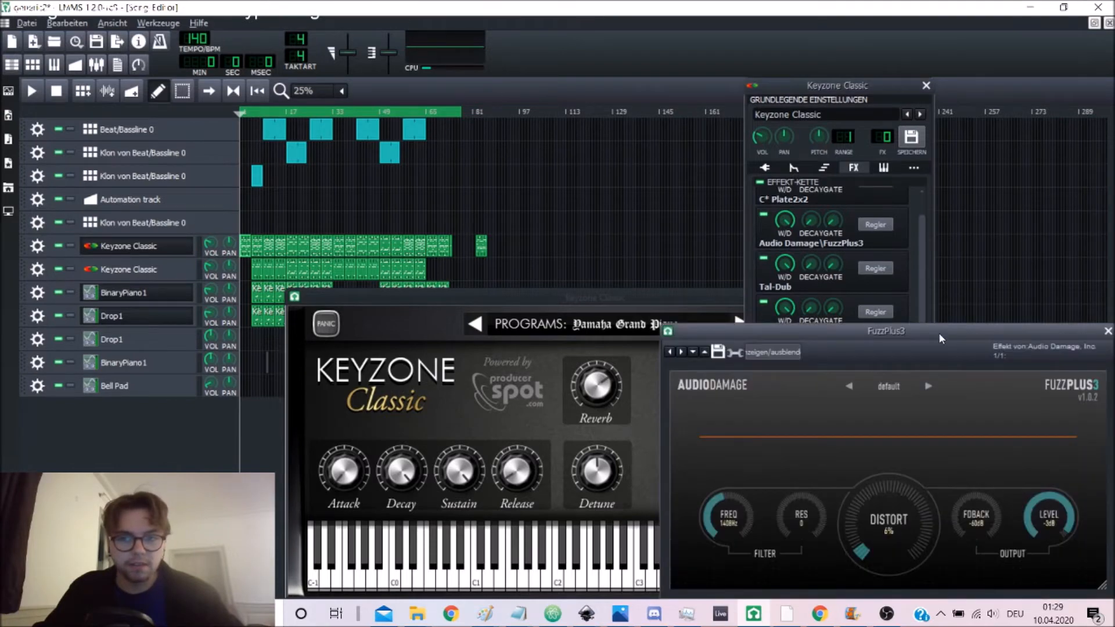
{"action": "left_click_drag", "start_coordinate": [939, 335], "coordinate": [375, 140]}
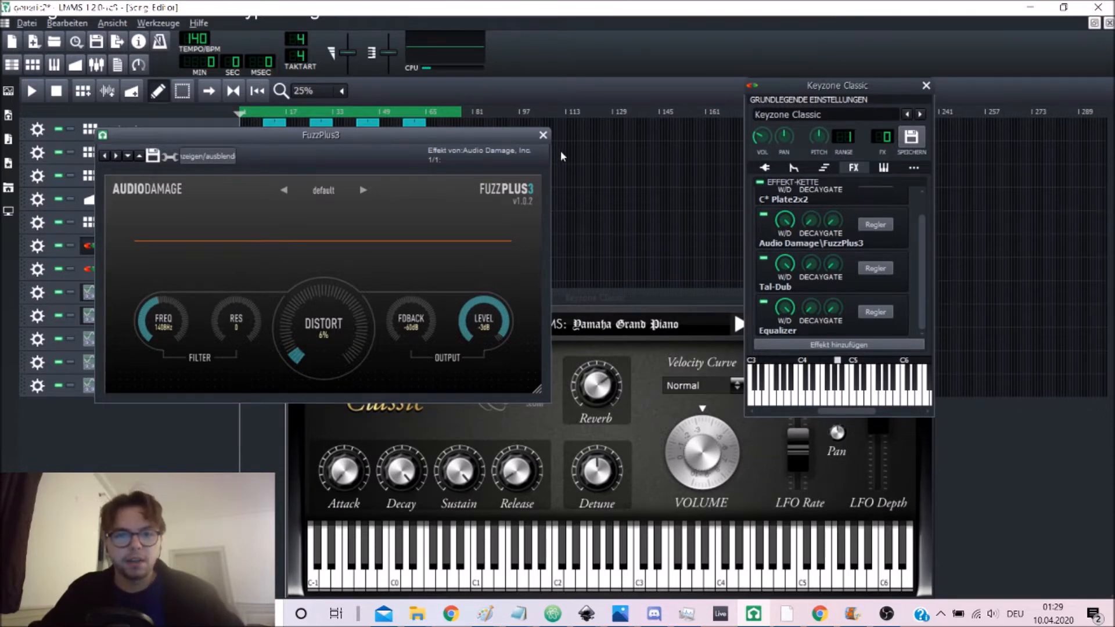
{"action": "left_click", "coordinate": [542, 135]}
{"action": "left_click", "coordinate": [875, 267]}
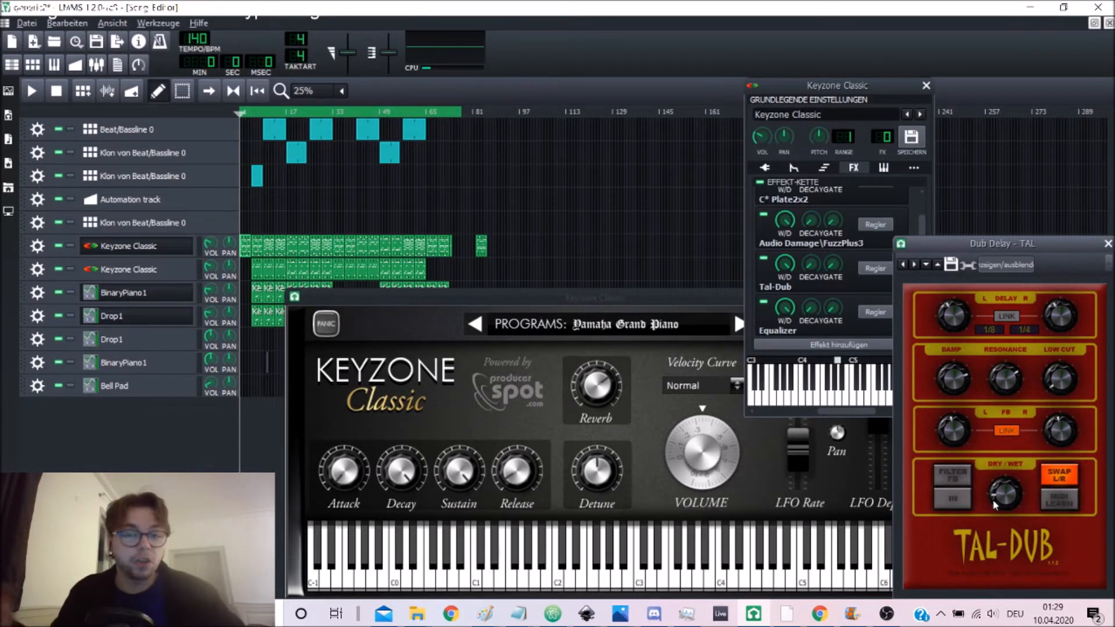
{"action": "left_click", "coordinate": [874, 311]}
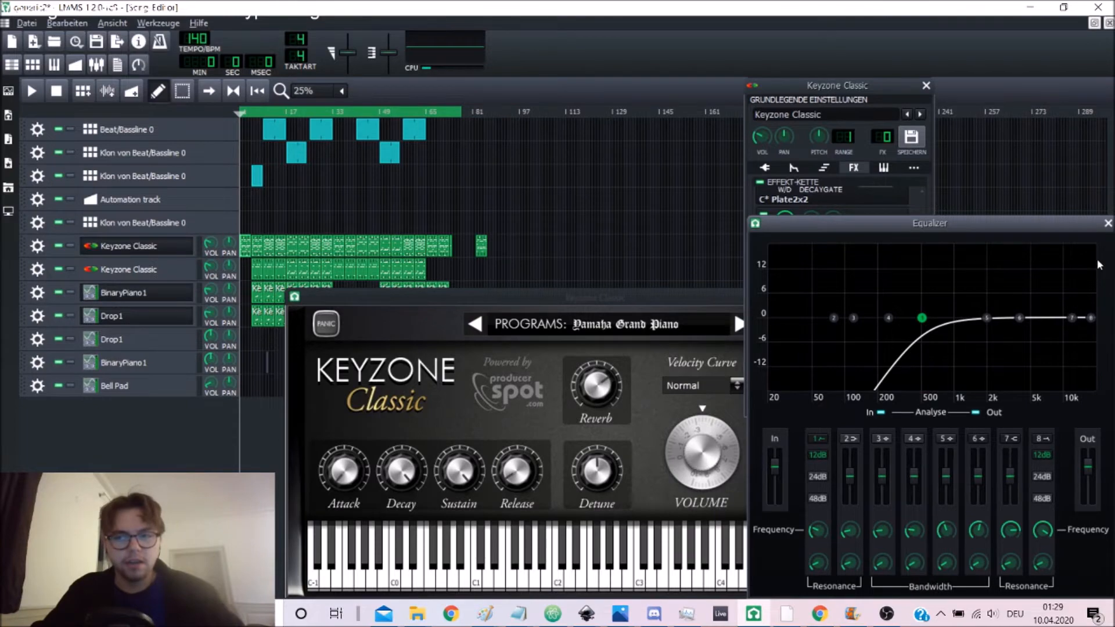
{"action": "left_click", "coordinate": [1108, 223]}
{"action": "scroll", "coordinate": [907, 265], "scroll_direction": "up", "scroll_amount": 1}
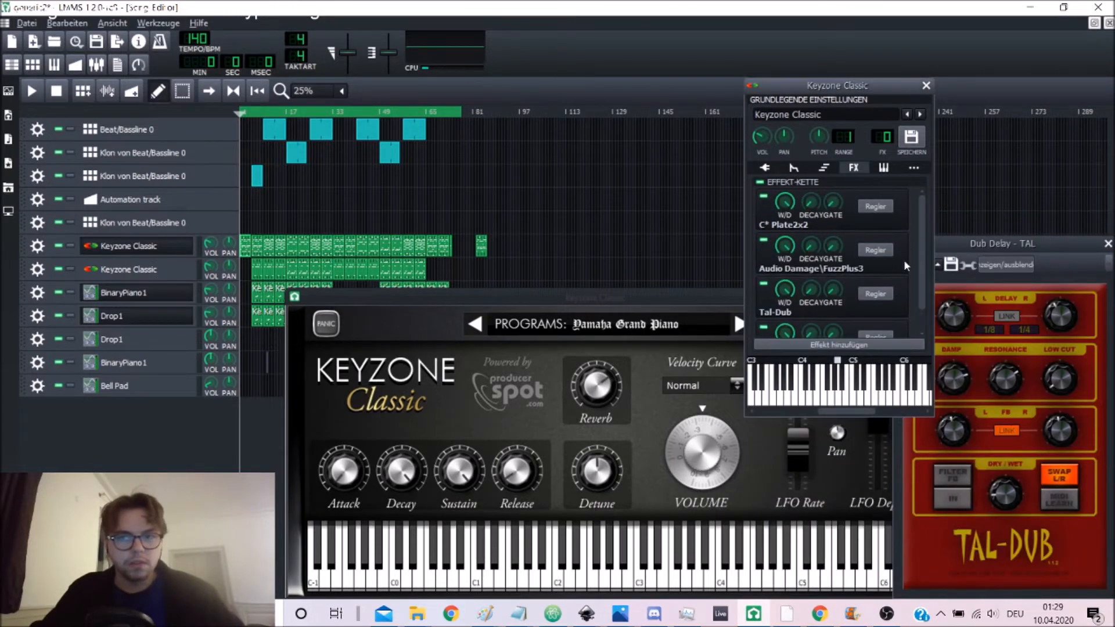
Step: Return to the Song Editor and play the arrangement from the start into bar 6
{"action": "left_click", "coordinate": [215, 448]}
{"action": "scroll", "coordinate": [216, 447], "scroll_direction": "up", "scroll_amount": 4}
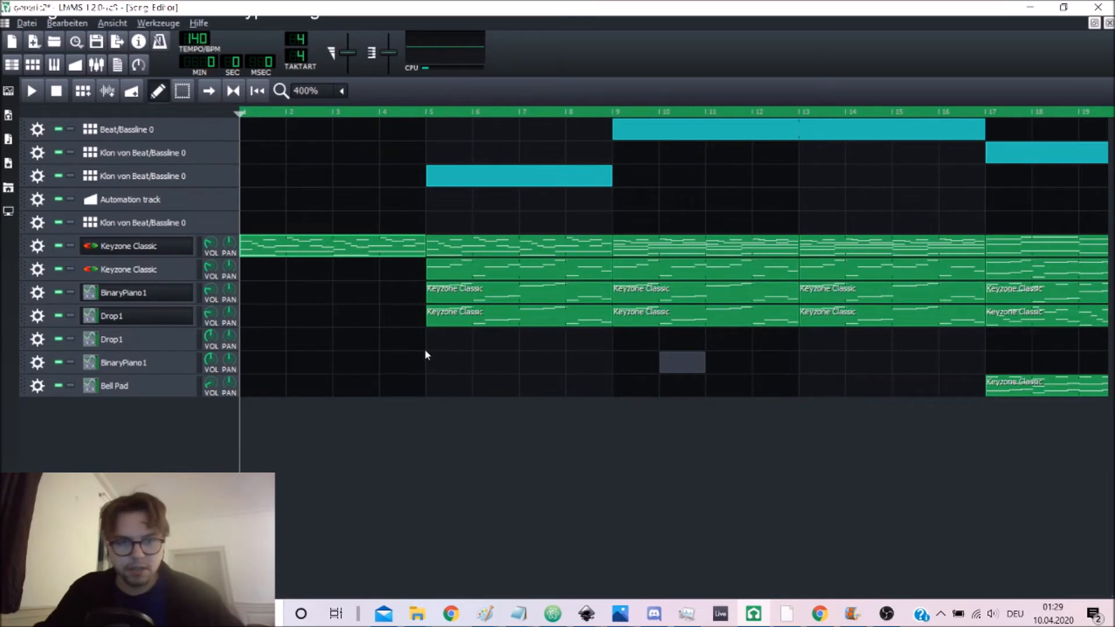
{"action": "key", "text": "space"}
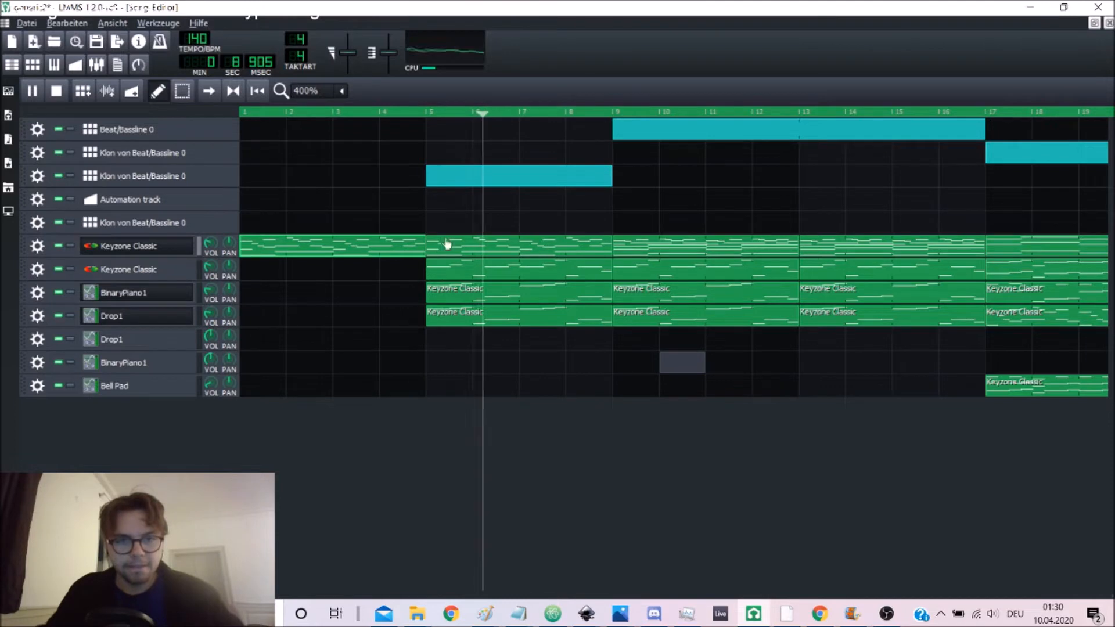
{"action": "key", "text": "space"}
Step: Open the beat/bassline block that starts at bar 5 and view its MB Kick (10).wav pattern in the Piano Roll
{"action": "double_click", "coordinate": [534, 176]}
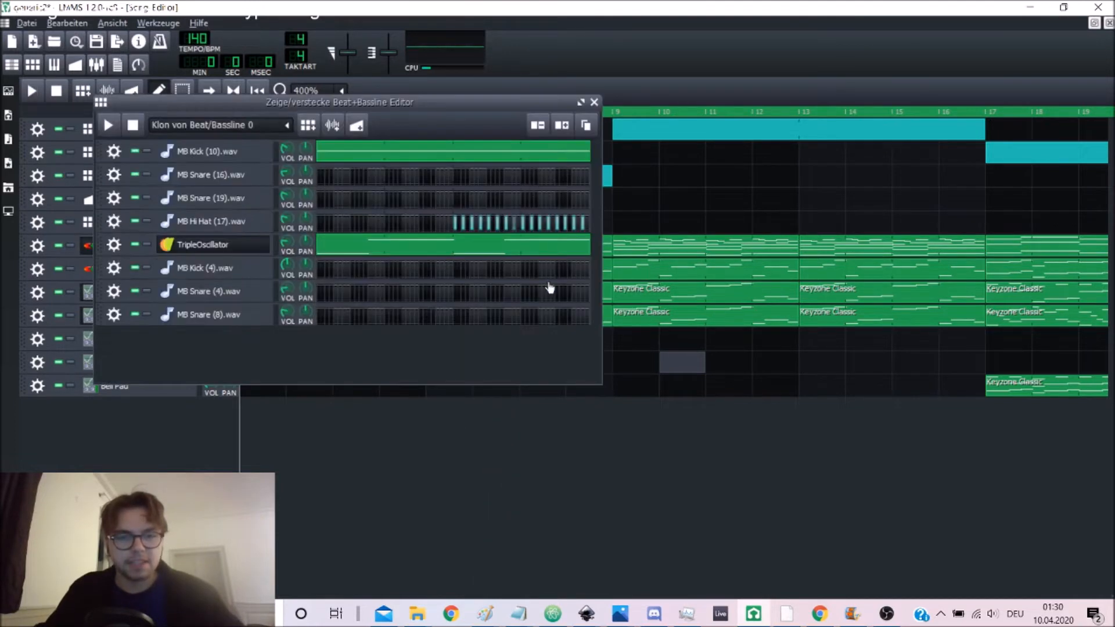
{"action": "right_click", "coordinate": [391, 155]}
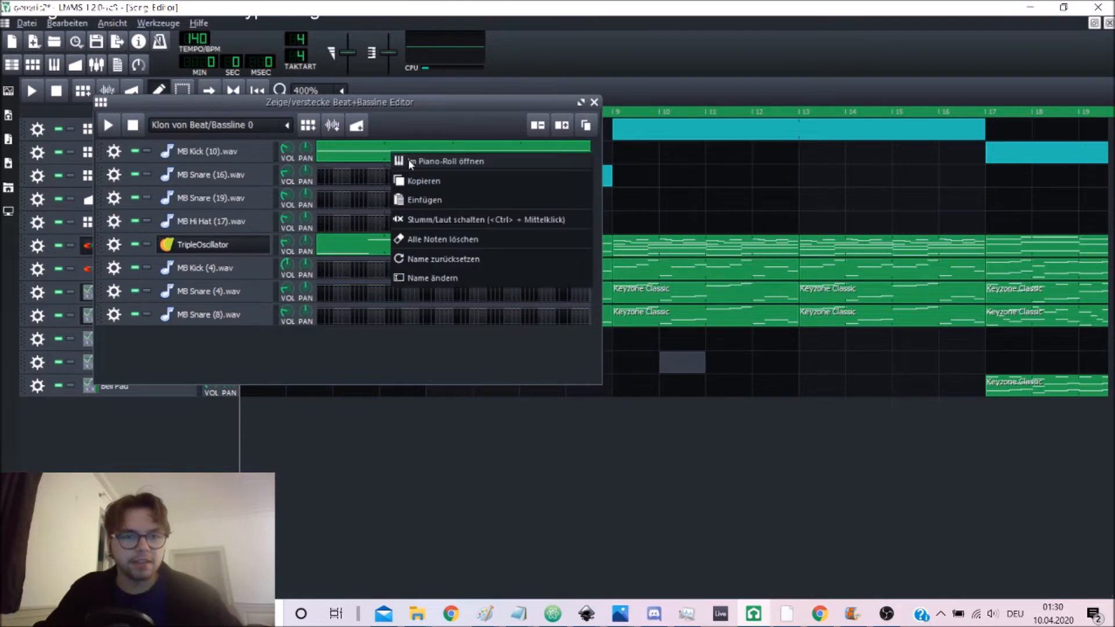
{"action": "left_click", "coordinate": [409, 161]}
{"action": "left_click", "coordinate": [629, 89]}
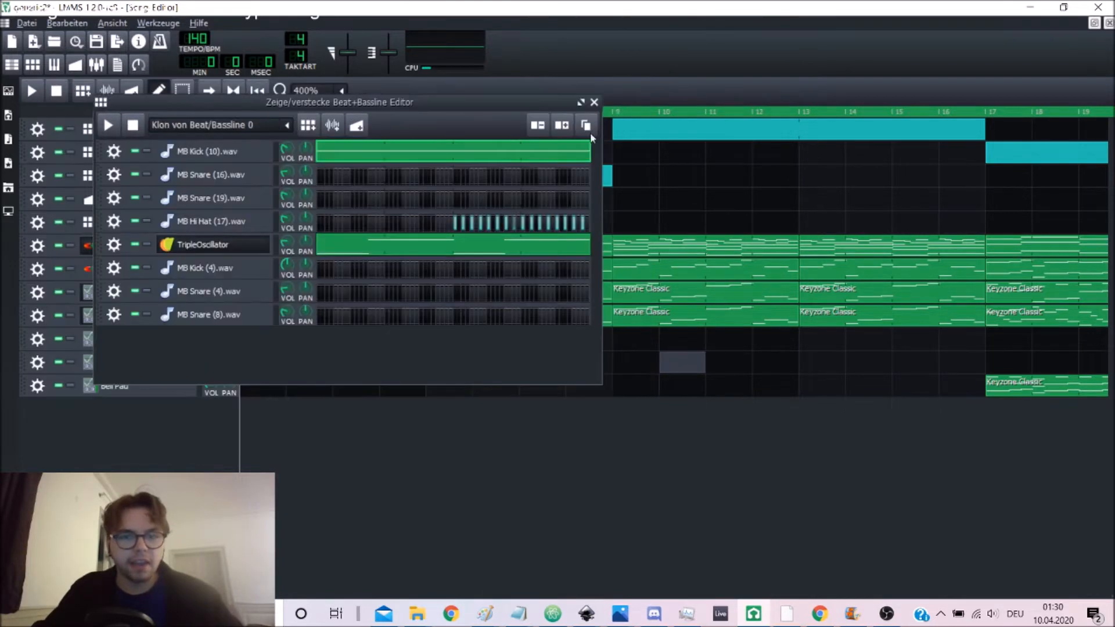
Step: View the TripleOscillator bass pattern in the Piano Roll with all its notes selected, and close the roll
{"action": "right_click", "coordinate": [469, 250]}
{"action": "left_click", "coordinate": [507, 256]}
{"action": "key", "text": "ctrl+a"}
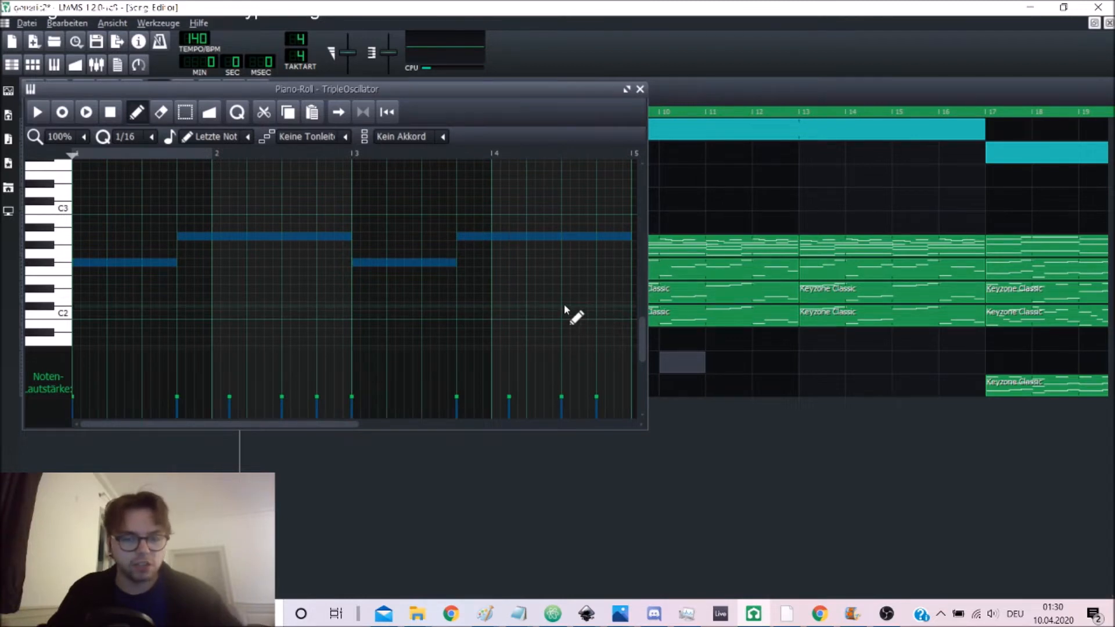
{"action": "left_click", "coordinate": [640, 90]}
{"action": "left_click", "coordinate": [641, 90]}
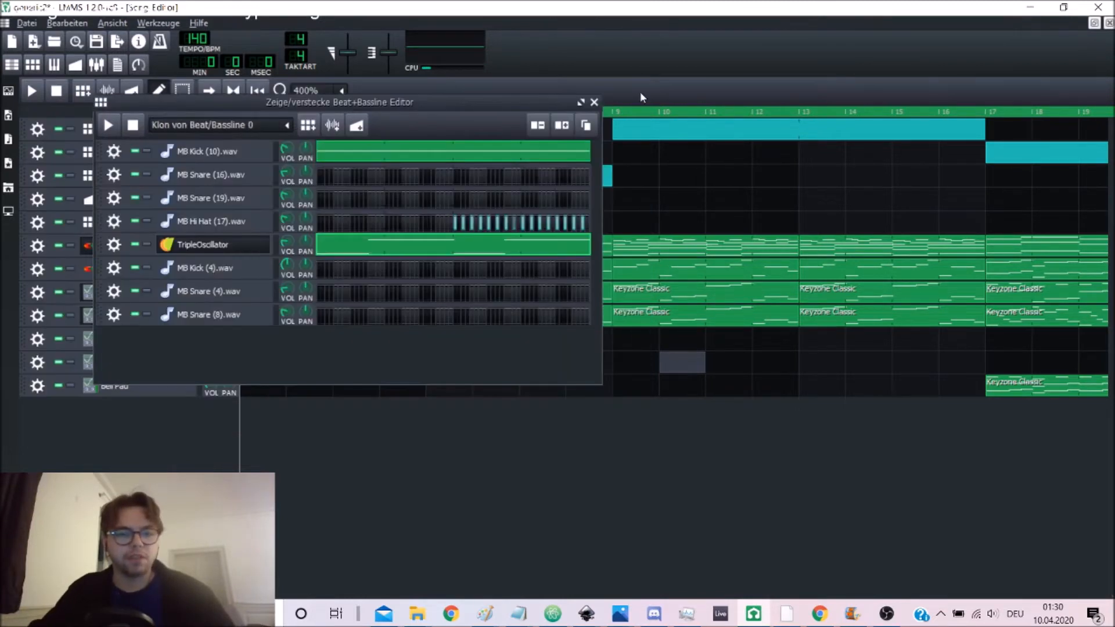
Step: Open the TripleOscillator instrument, try a sine wave on oscillator 2 and restore its square wave
{"action": "left_click", "coordinate": [238, 253]}
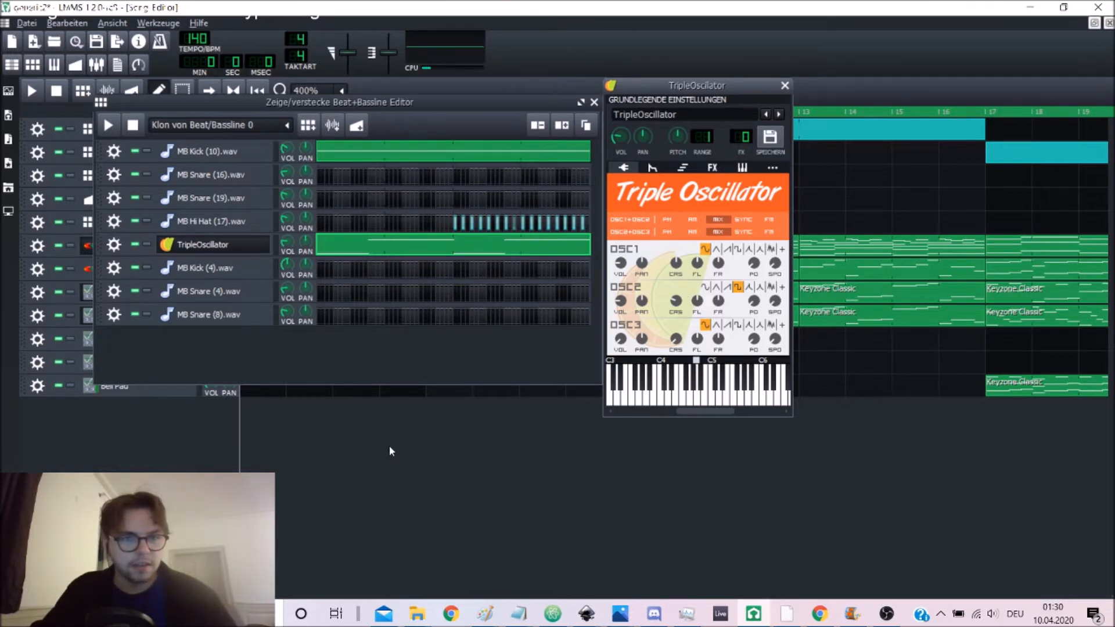
{"action": "left_click", "coordinate": [704, 288]}
{"action": "mouse_move", "coordinate": [620, 339]}
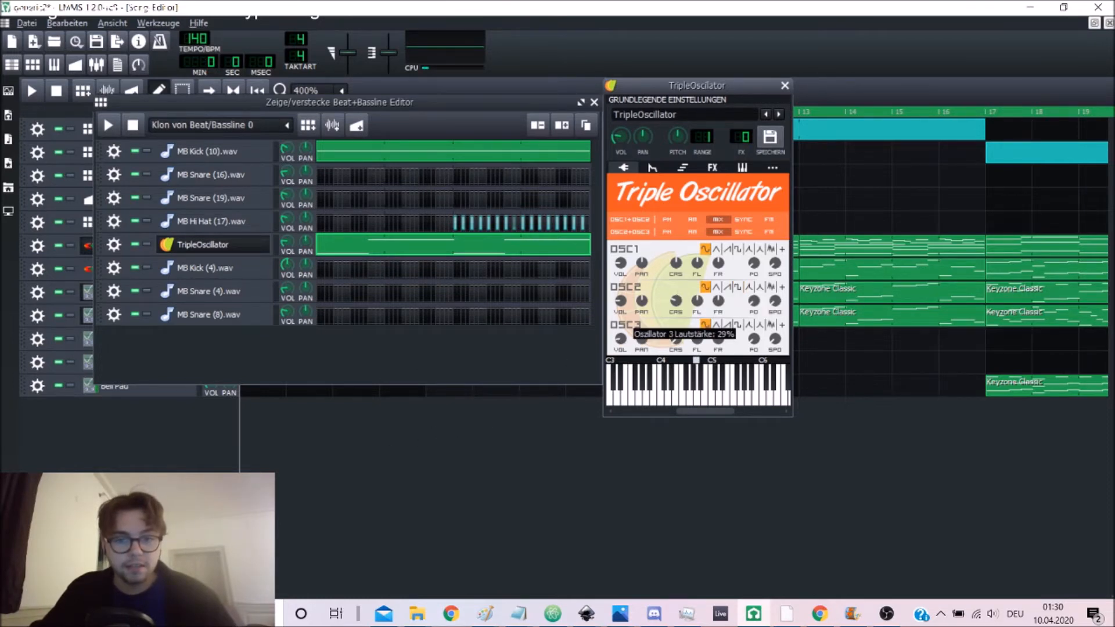
{"action": "left_click", "coordinate": [736, 288]}
{"action": "left_click_drag", "start_coordinate": [619, 339], "coordinate": [619, 355]}
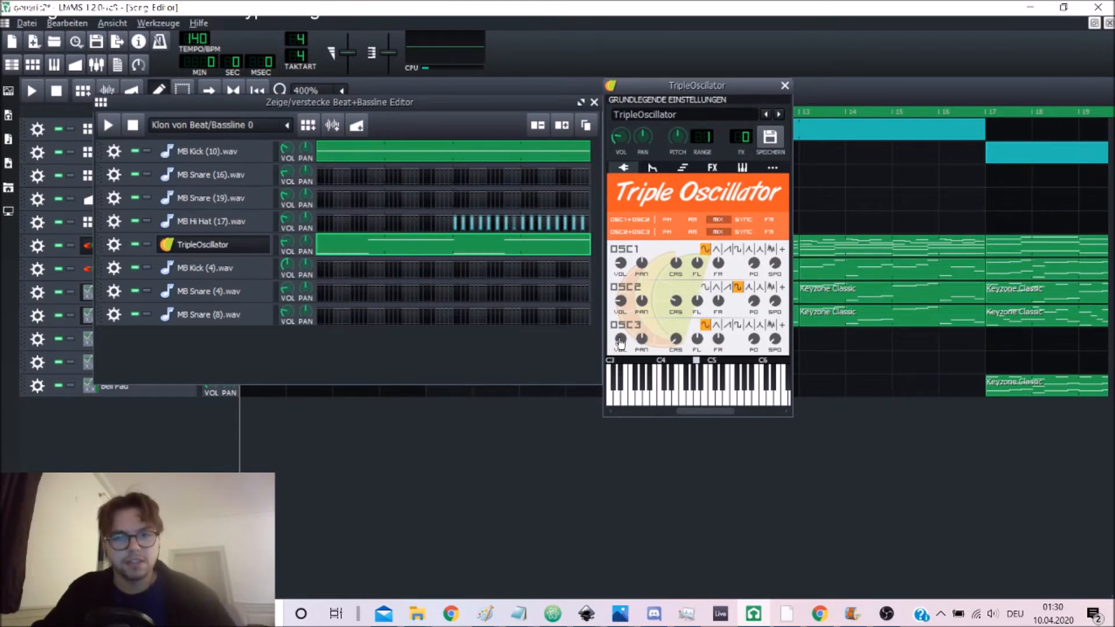
Step: Review the TripleOscillator's volume envelope and effects chain, inspect the C* Eq controls and return to the Song Editor
{"action": "left_click", "coordinate": [656, 169]}
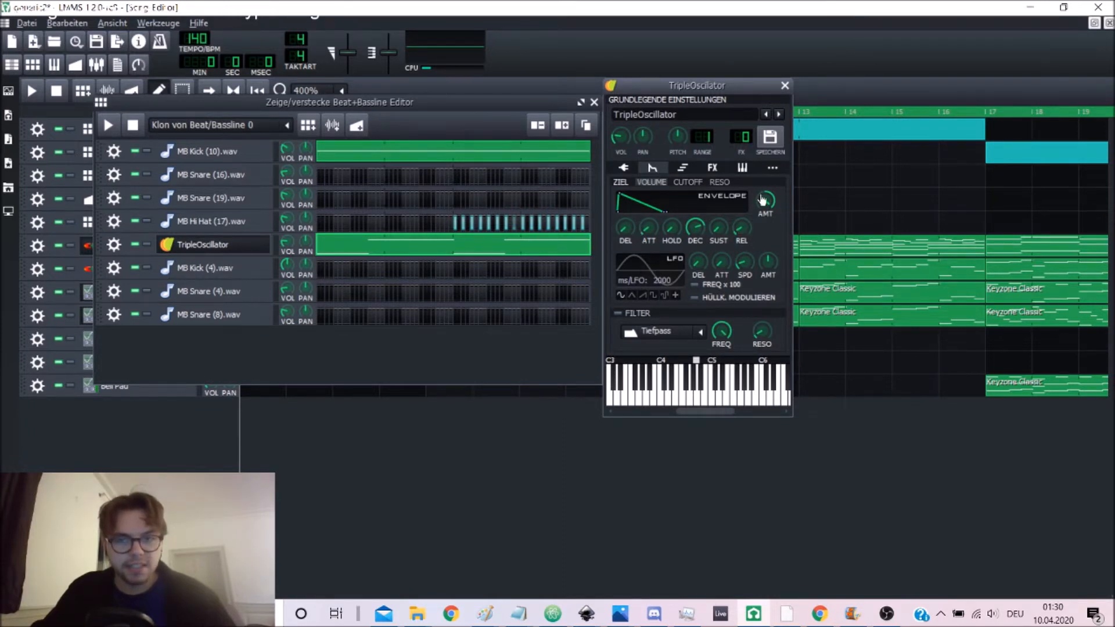
{"action": "left_click", "coordinate": [713, 169]}
{"action": "left_click", "coordinate": [748, 207]}
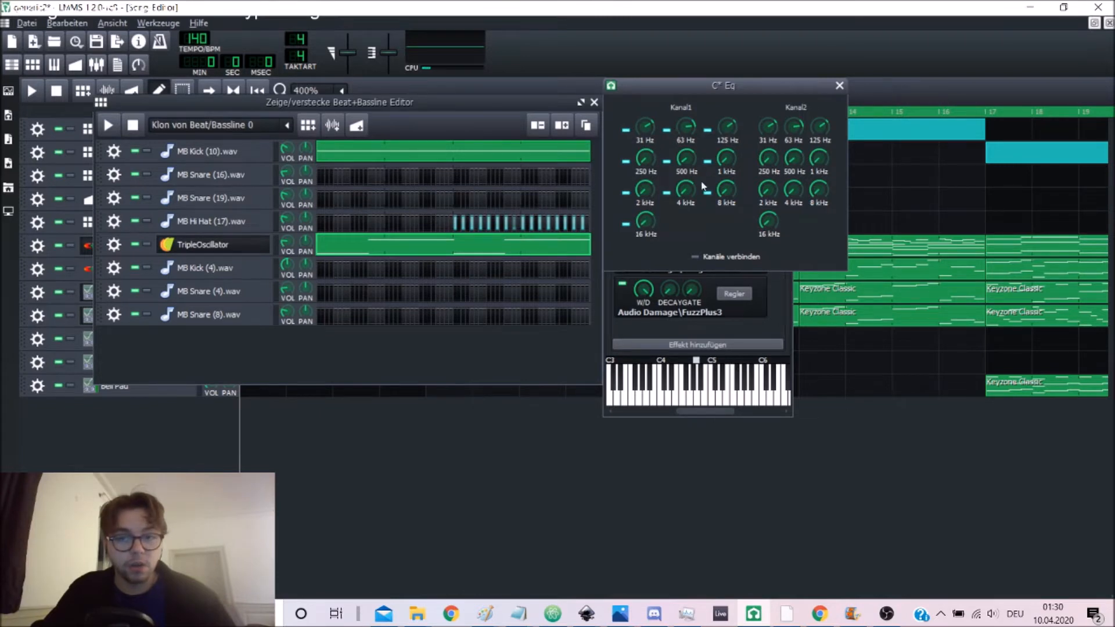
{"action": "left_click", "coordinate": [837, 88]}
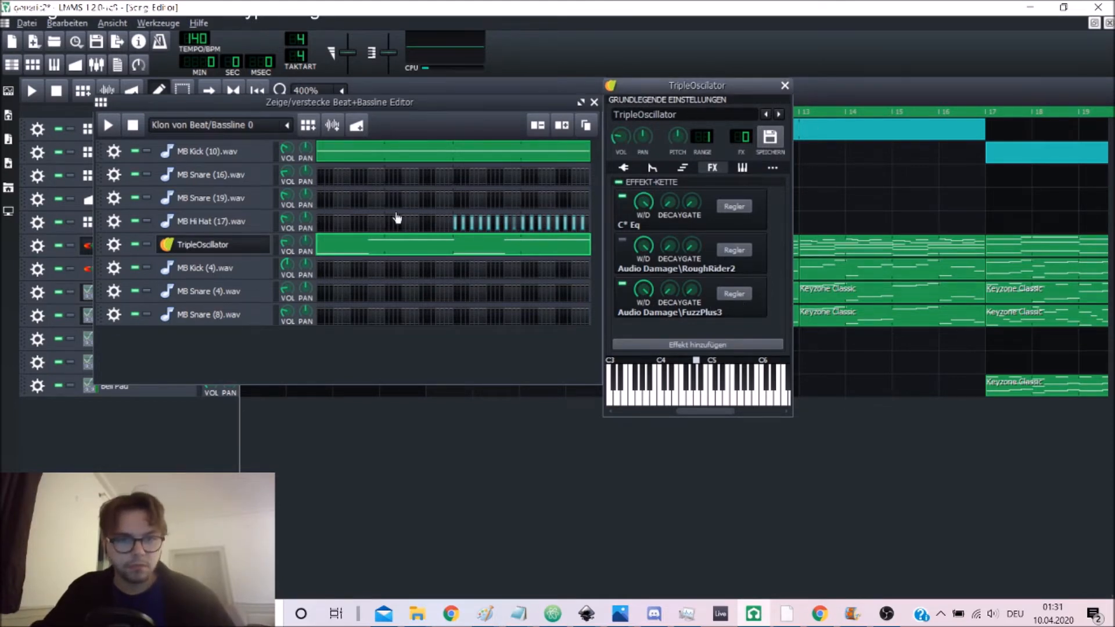
{"action": "left_click", "coordinate": [343, 157]}
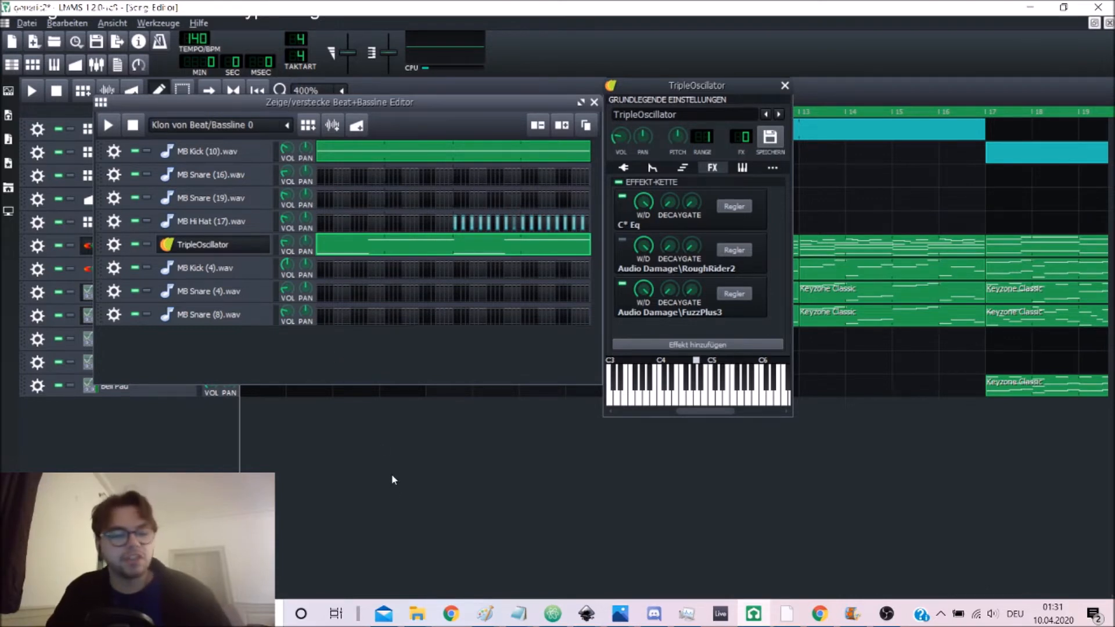
{"action": "left_click", "coordinate": [384, 432]}
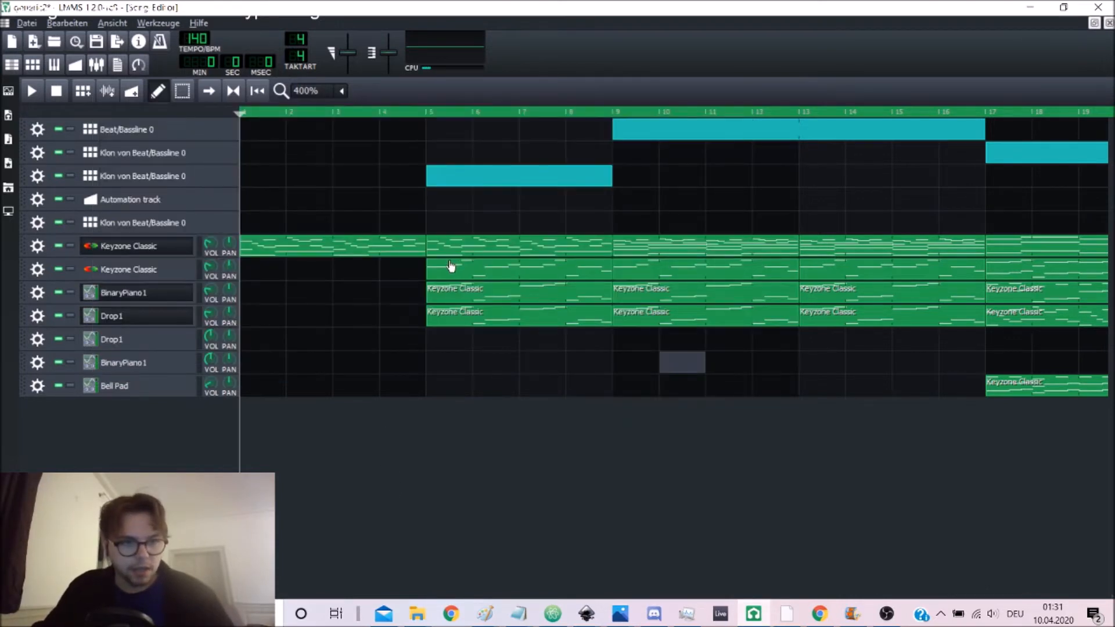
Step: Open the lower Keyzone Classic track's instrument, reload Keyzone Classic.dll and show its plugin interface
{"action": "left_click", "coordinate": [130, 270]}
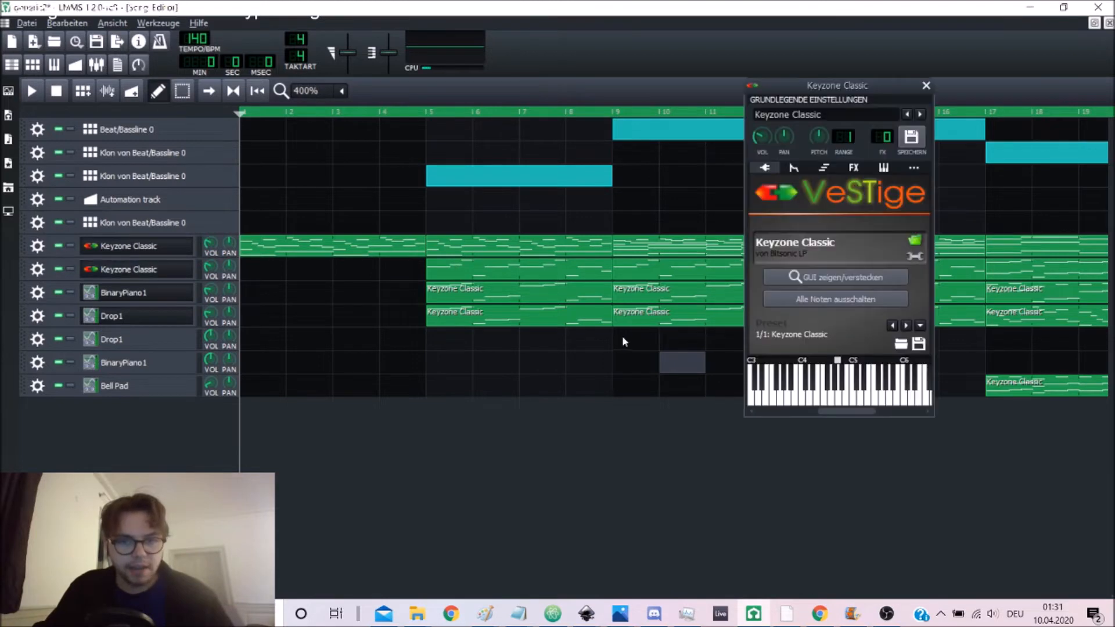
{"action": "left_click", "coordinate": [914, 241]}
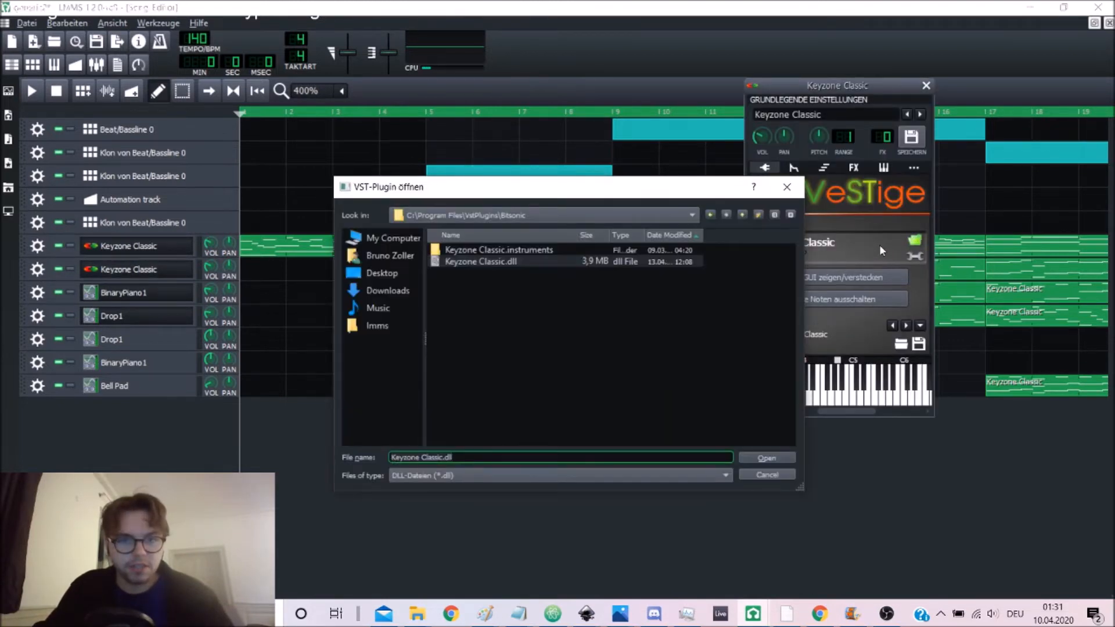
{"action": "key", "text": "Return"}
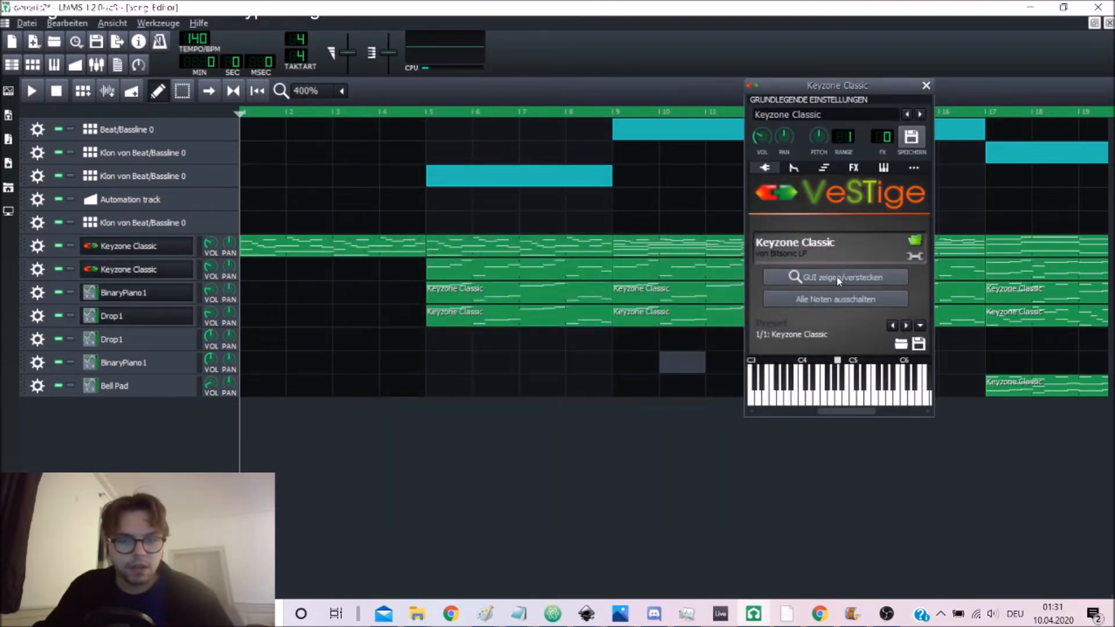
{"action": "left_click", "coordinate": [835, 276]}
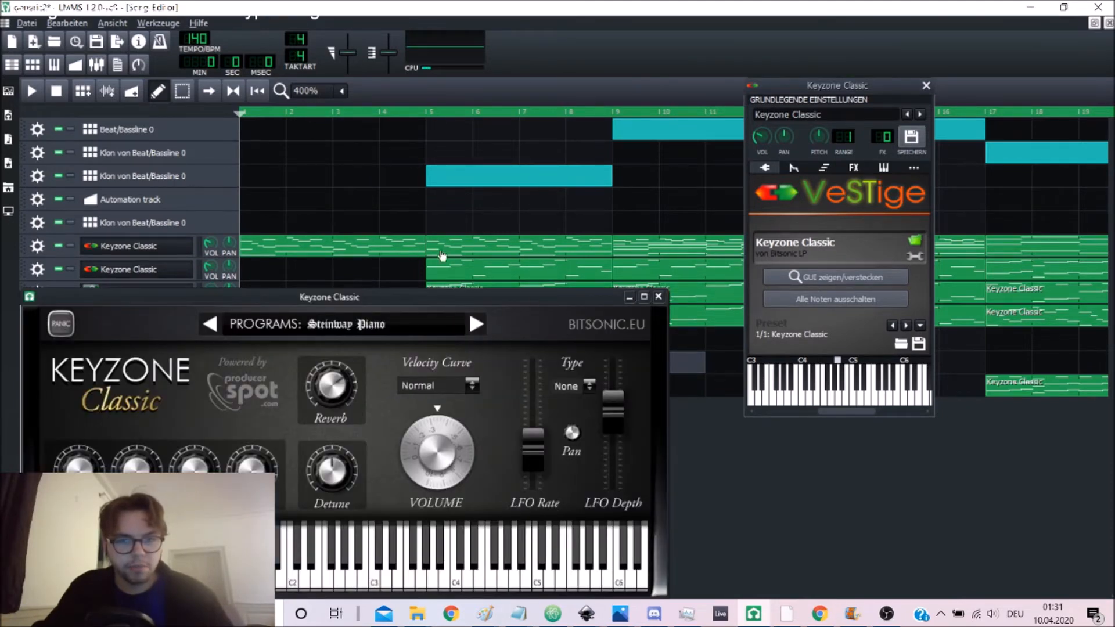
Step: Play the lower Keyzone Classic track's bar 5 pattern in the Piano Roll and return to the Song Editor
{"action": "double_click", "coordinate": [472, 266]}
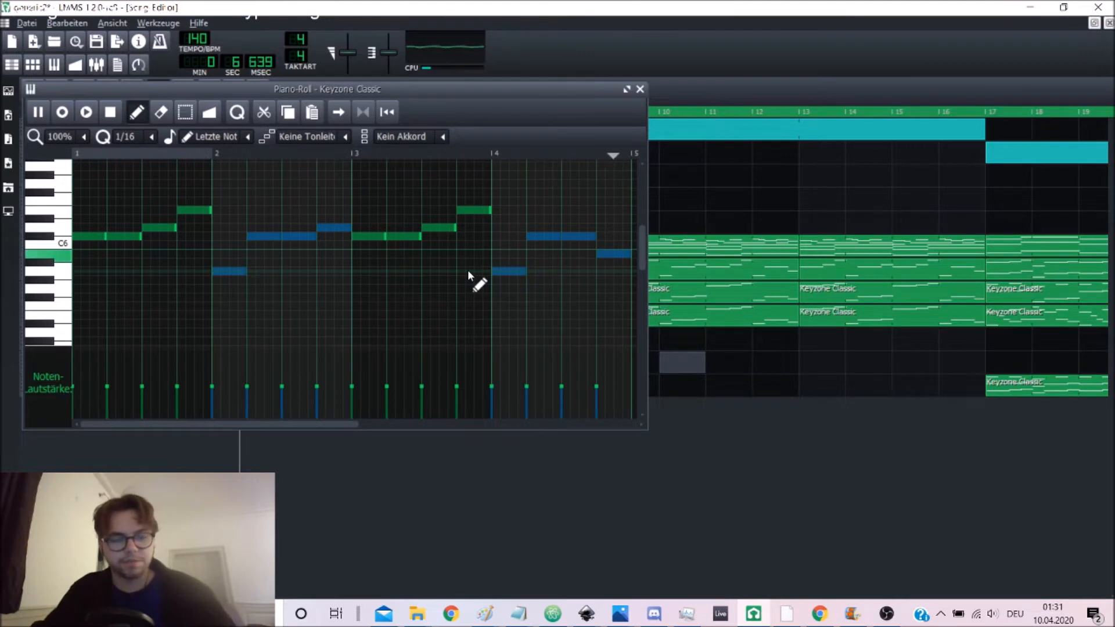
{"action": "key", "text": "space"}
{"action": "left_click", "coordinate": [681, 396]}
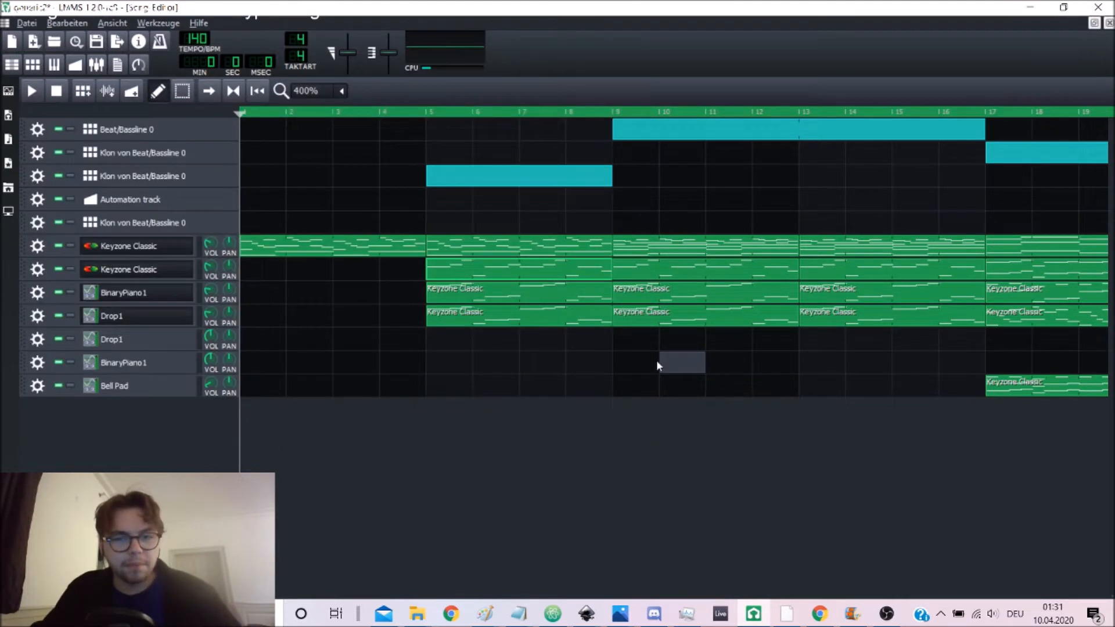
Step: Select and copy the melody notes from the upper Keyzone Classic track's bar 5 pattern, leaving out the accompanying notes
{"action": "double_click", "coordinate": [544, 246]}
{"action": "left_click_drag", "start_coordinate": [103, 223], "coordinate": [206, 273]}
{"action": "left_click_drag", "start_coordinate": [262, 215], "coordinate": [382, 286]}
{"action": "left_click_drag", "start_coordinate": [391, 239], "coordinate": [451, 279]}
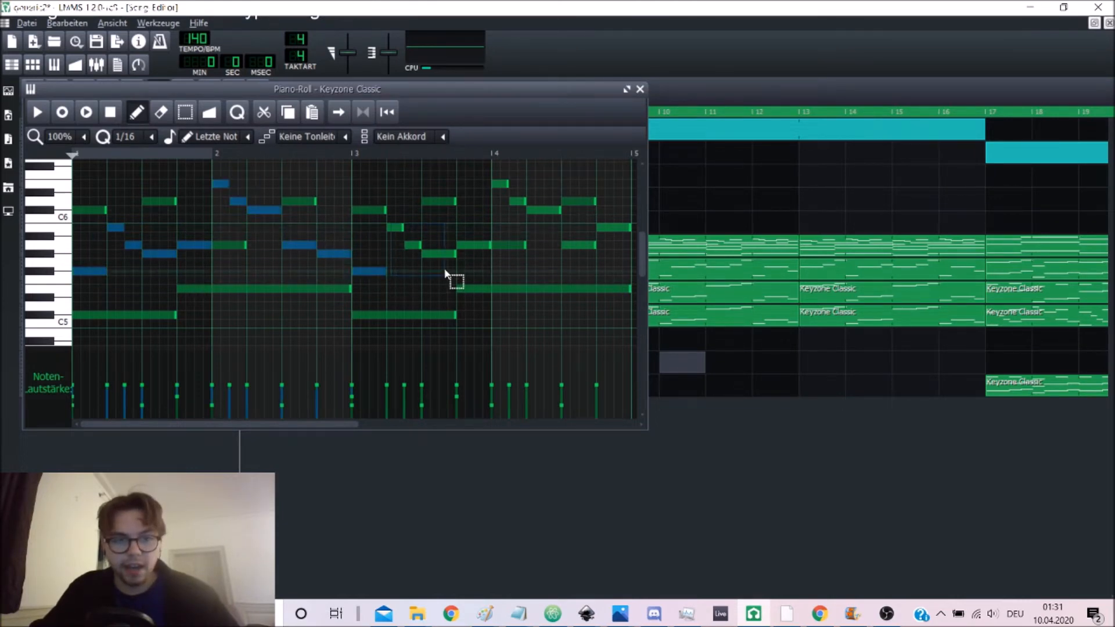
{"action": "left_click_drag", "start_coordinate": [510, 179], "coordinate": [550, 231]}
{"action": "left_click_drag", "start_coordinate": [478, 234], "coordinate": [481, 238]}
{"action": "left_click_drag", "start_coordinate": [556, 224], "coordinate": [625, 259]}
{"action": "left_click", "coordinate": [720, 427]}
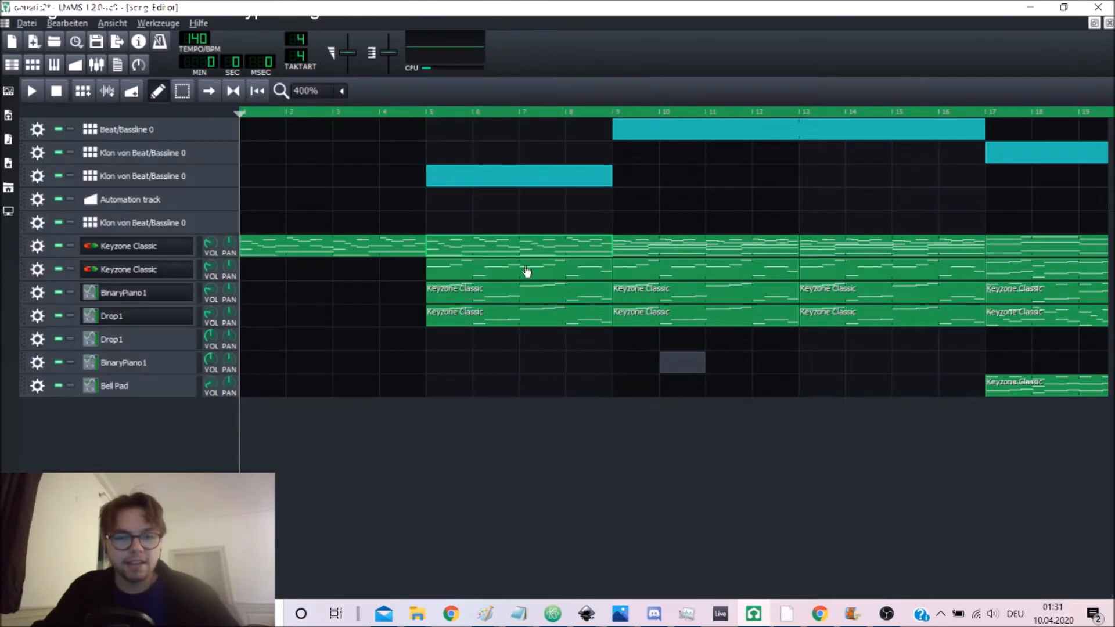
Step: Paste the copied melody notes into the lower Keyzone Classic track's bar 5 pattern to compare both voices
{"action": "double_click", "coordinate": [526, 275]}
{"action": "left_click_drag", "start_coordinate": [473, 278], "coordinate": [455, 261]}
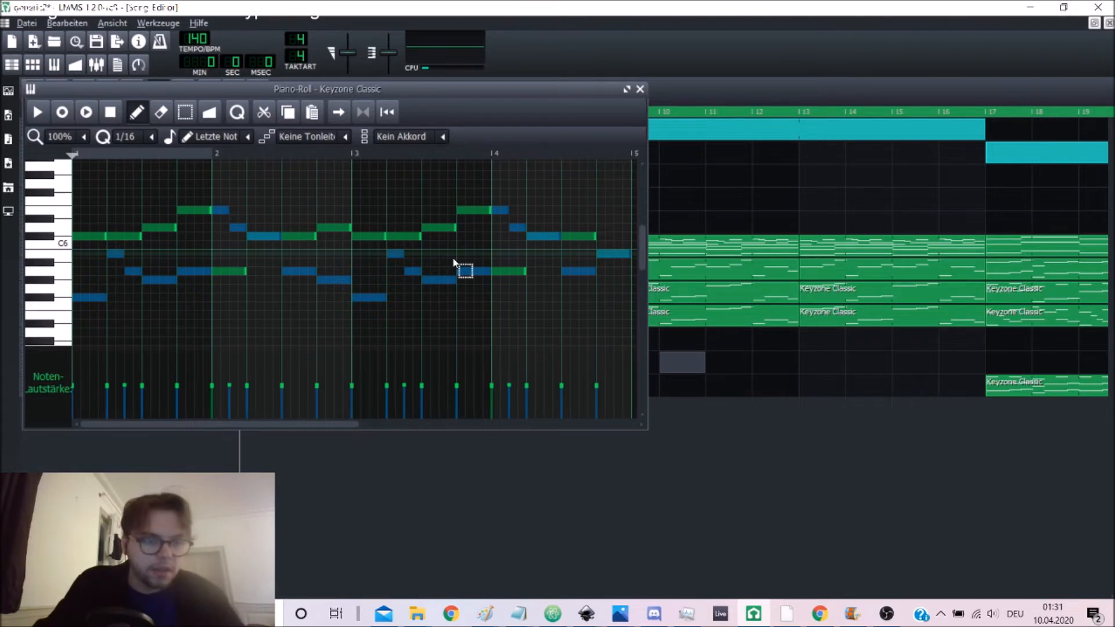
{"action": "left_click_drag", "start_coordinate": [439, 251], "coordinate": [227, 226]}
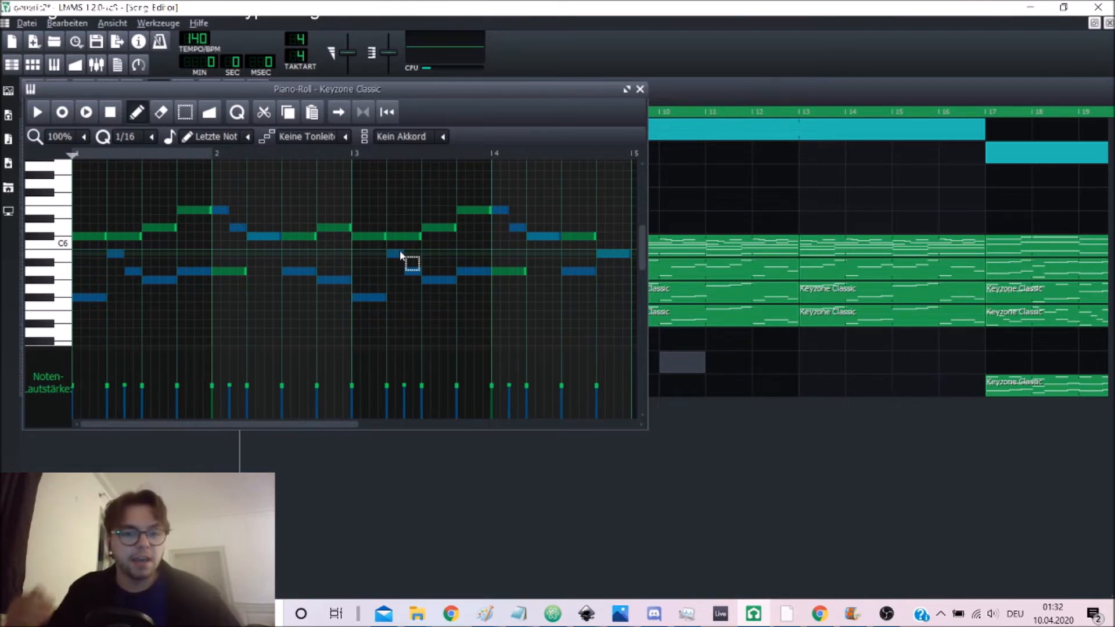
Step: Try the pasted melody an octave lower and an octave higher than copied, and delete it from the pattern
{"action": "key", "text": "ctrl+Down"}
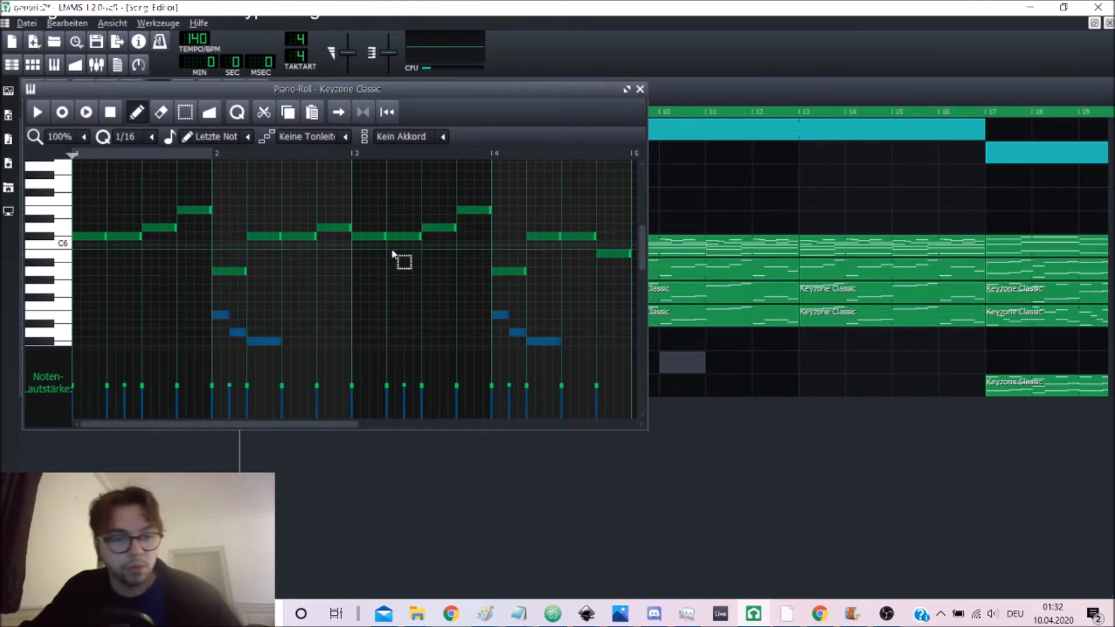
{"action": "key", "text": "ctrl+Up"}
{"action": "key", "text": "ctrl+Up"}
{"action": "scroll", "coordinate": [406, 247], "scroll_direction": "up", "scroll_amount": 2}
{"action": "scroll", "coordinate": [418, 237], "scroll_direction": "up", "scroll_amount": 2}
{"action": "scroll", "coordinate": [418, 237], "scroll_direction": "down", "scroll_amount": 2}
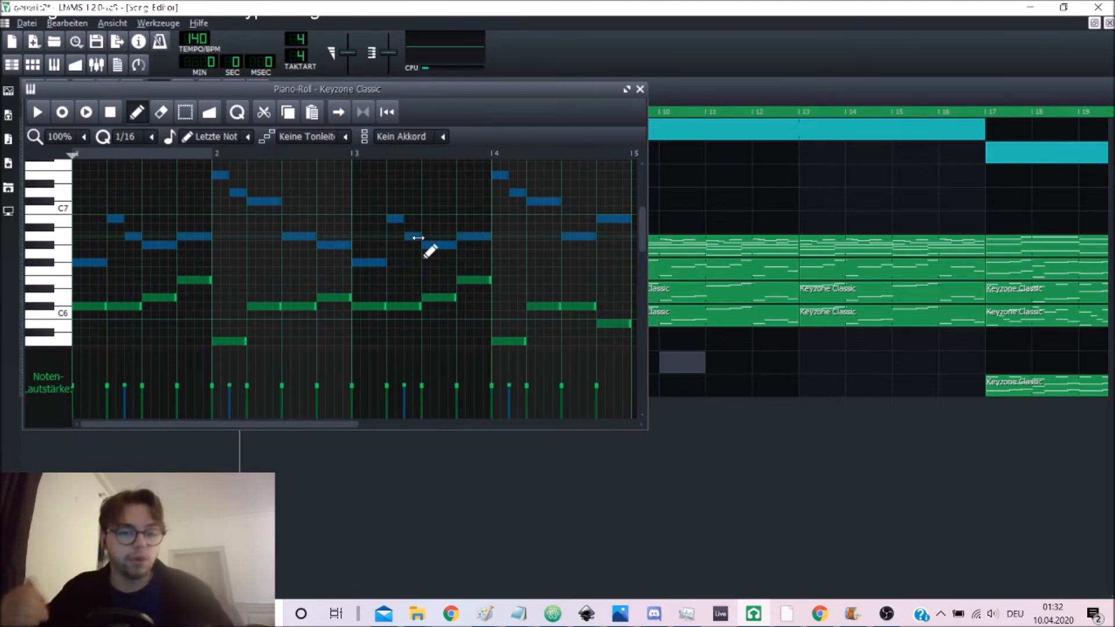
{"action": "key", "text": "Delete"}
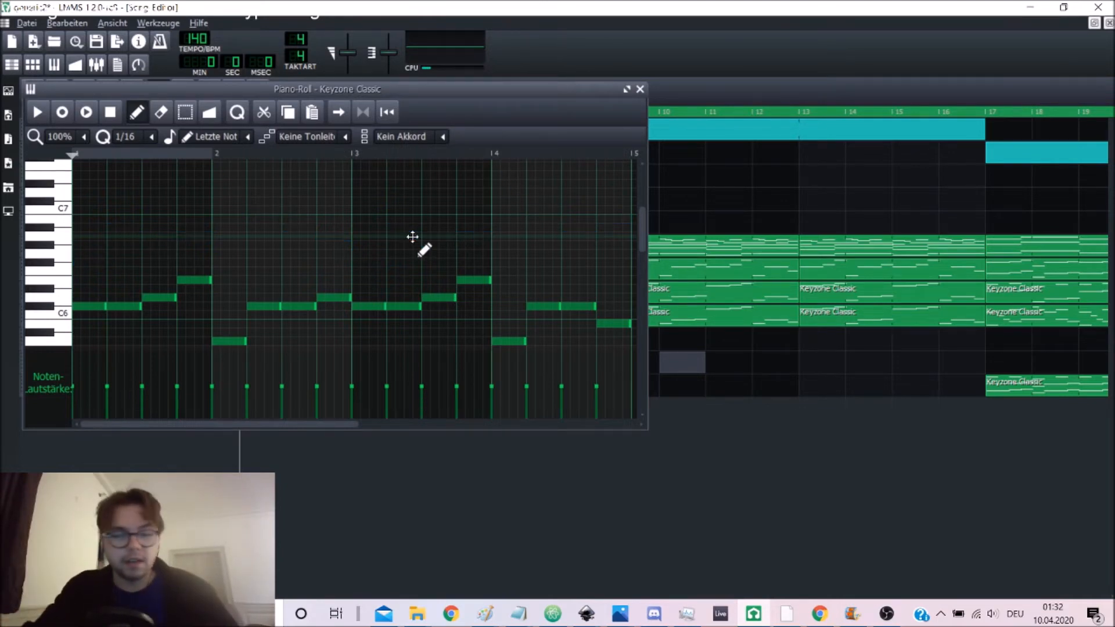
Step: Play the remaining harmony notes of the lower Keyzone Classic pattern twice and close the Piano Roll
{"action": "key", "text": "space"}
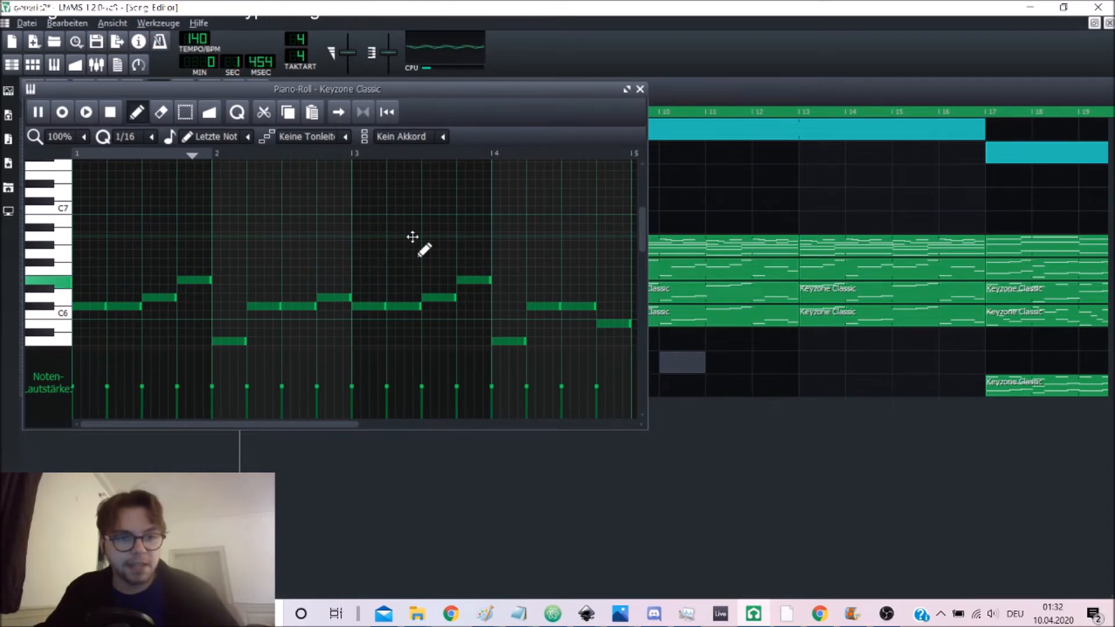
{"action": "key", "text": "space"}
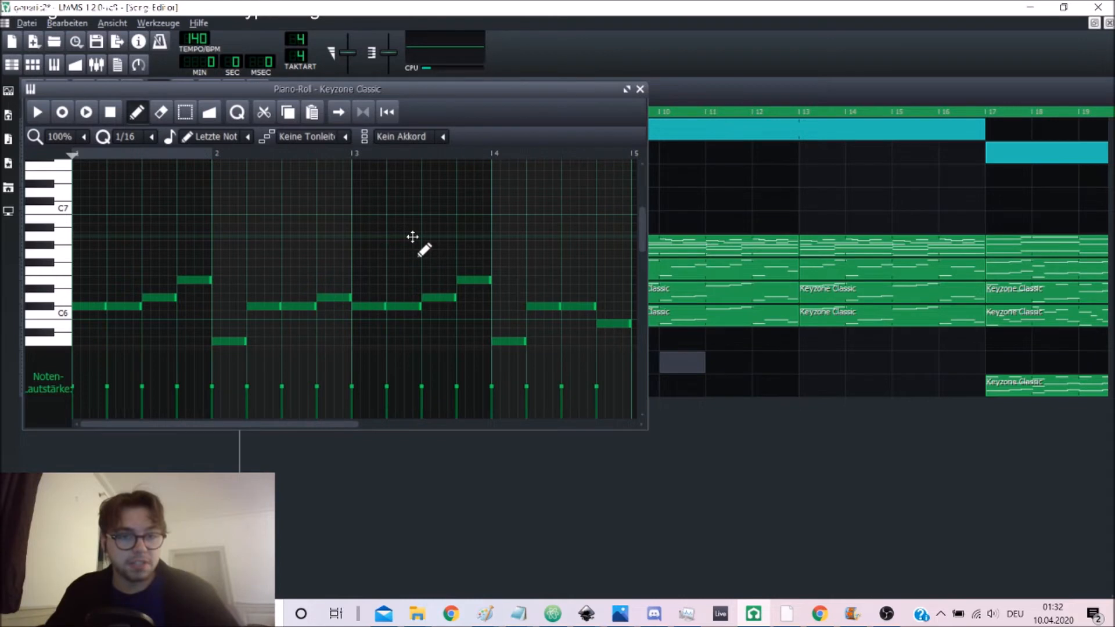
{"action": "key", "text": "space"}
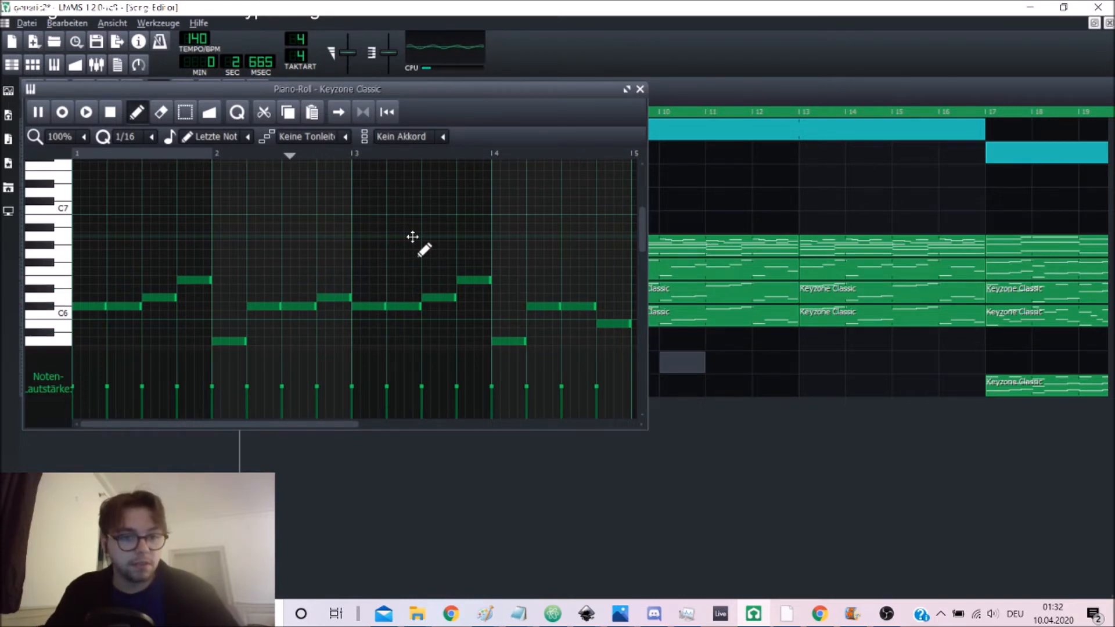
{"action": "key", "text": "space"}
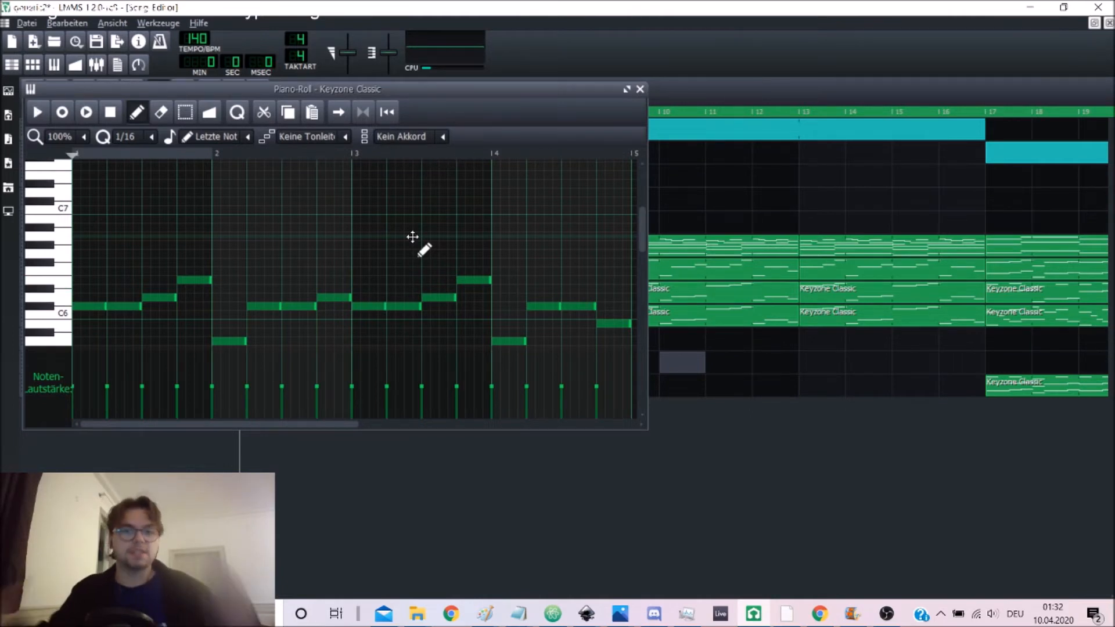
{"action": "left_click", "coordinate": [640, 88]}
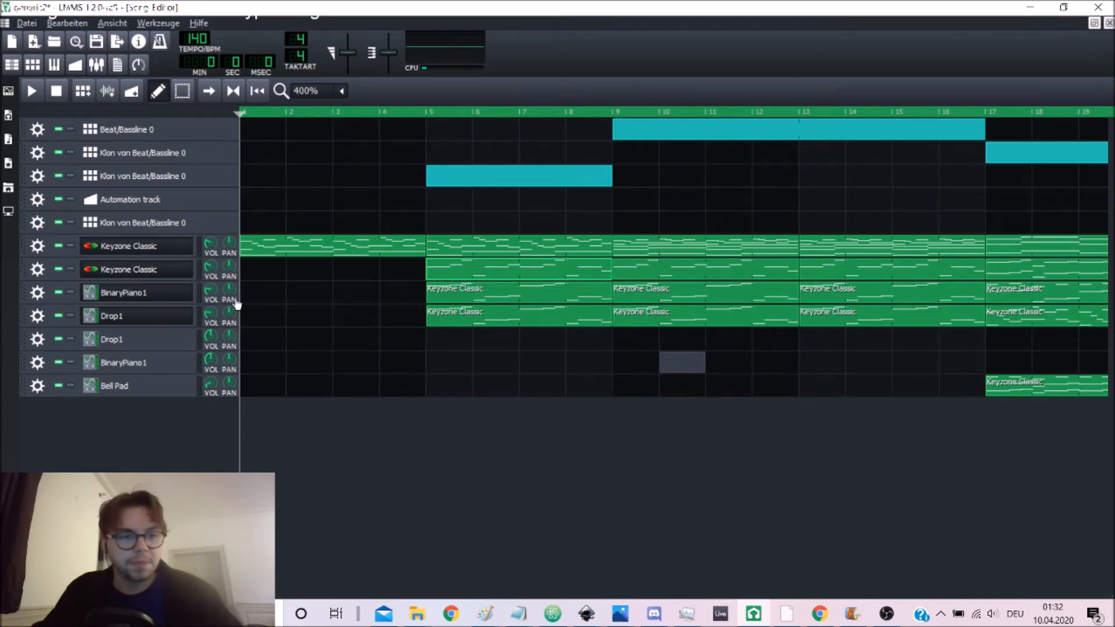
Step: Play the BinaryPiano1 track's bar 5 pattern in the Piano Roll and return to the Song Editor
{"action": "left_click", "coordinate": [153, 296]}
{"action": "double_click", "coordinate": [493, 306]}
{"action": "key", "text": "space"}
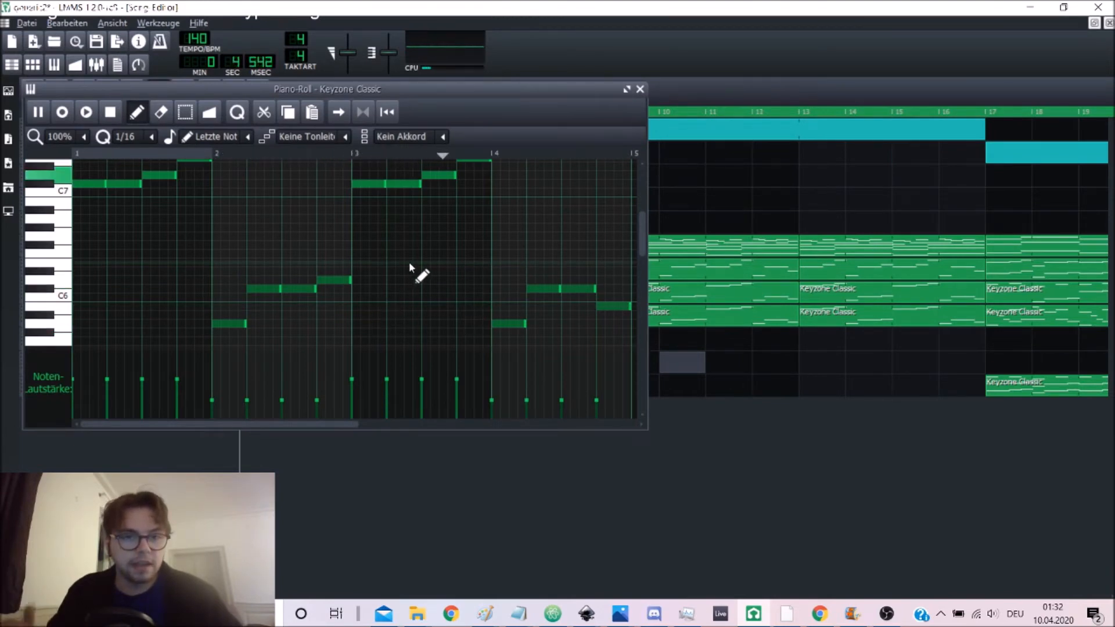
{"action": "left_click", "coordinate": [505, 506]}
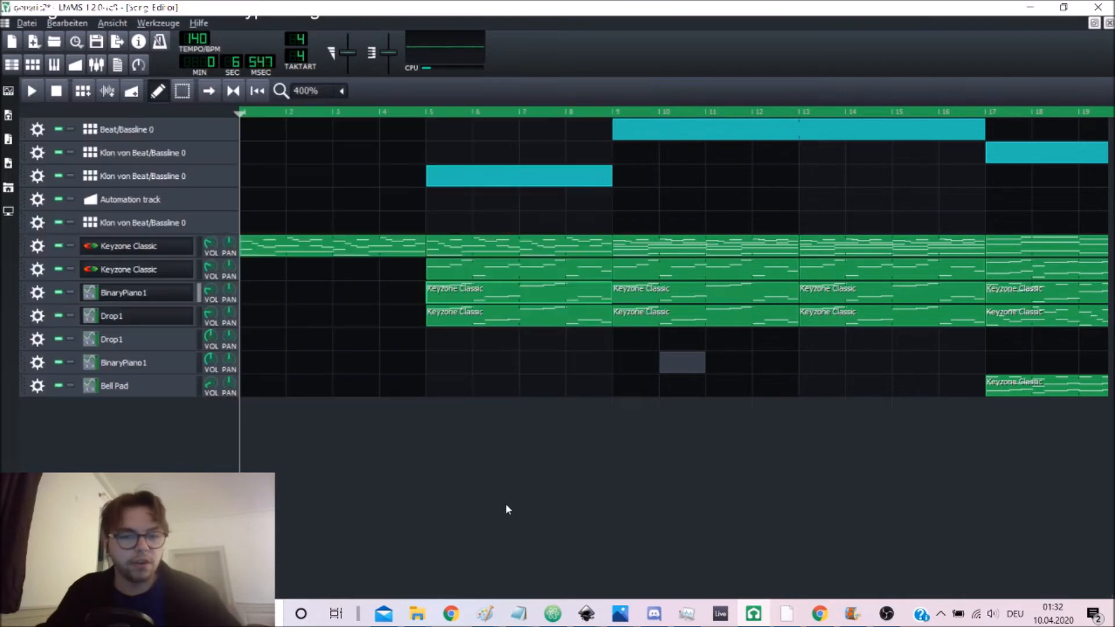
Step: Play the upper Drop1 track's bar 5 pattern in the Piano Roll and return to the Song Editor
{"action": "double_click", "coordinate": [473, 317]}
{"action": "key", "text": "space"}
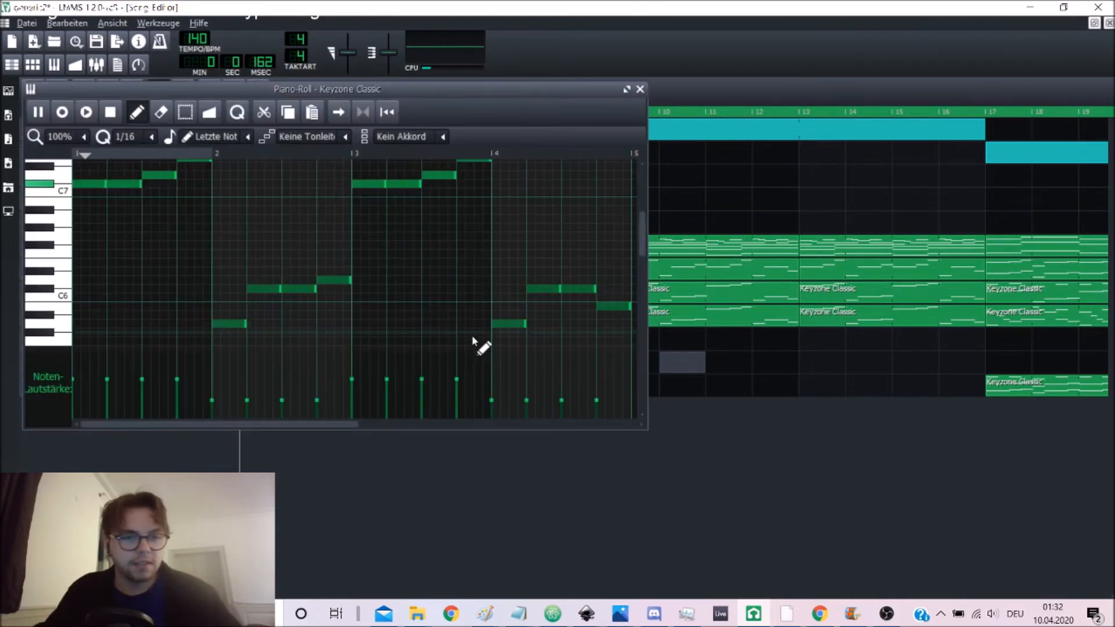
{"action": "left_click", "coordinate": [507, 499]}
{"action": "key", "text": "space"}
Step: Play the whole arrangement from bar 5 in the Song Editor and stop playback
{"action": "scroll", "coordinate": [391, 257], "scroll_direction": "down", "scroll_amount": 2, "text": "ctrl"}
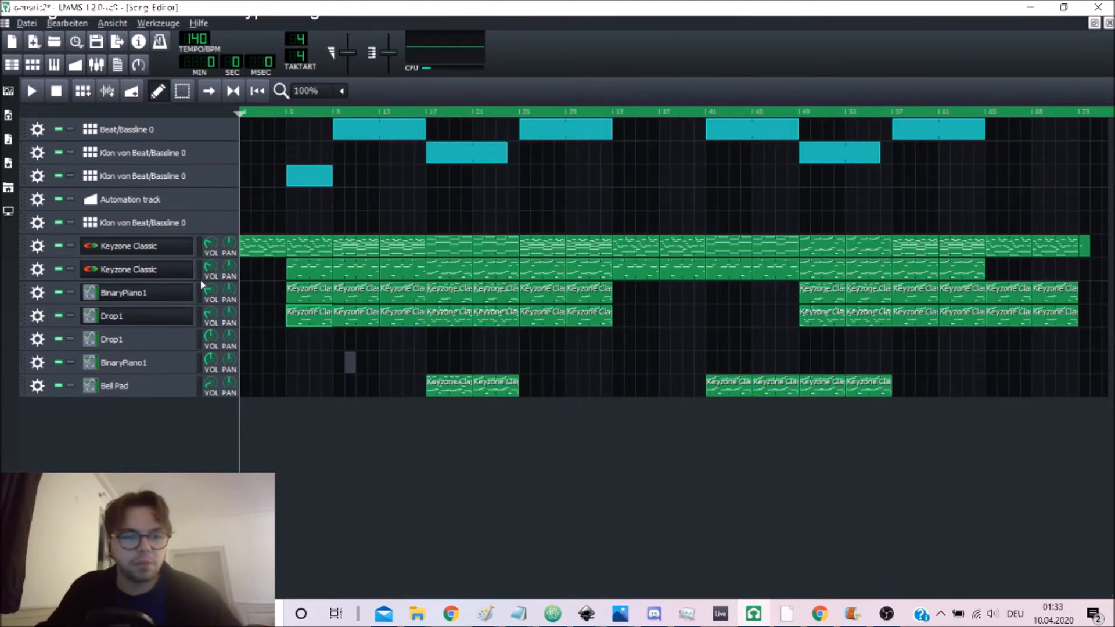
{"action": "left_click", "coordinate": [284, 112]}
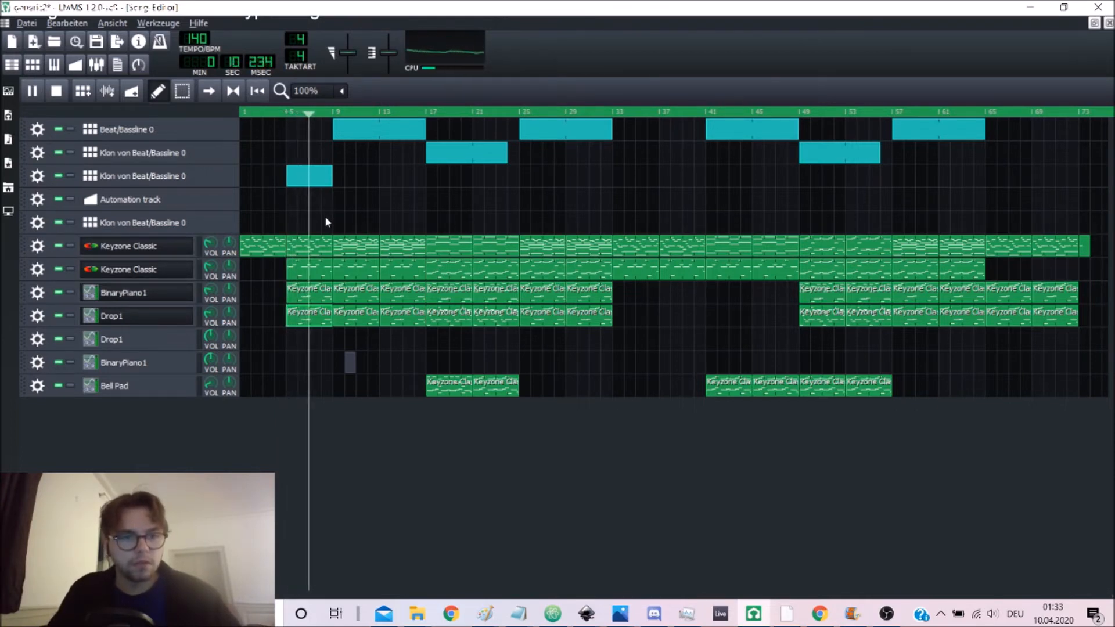
{"action": "key", "text": "space"}
Step: Open the MB Hi Hat (17).wav pattern of the bar 5 beat in the Piano Roll and set its note grid to 1/24
{"action": "double_click", "coordinate": [297, 183]}
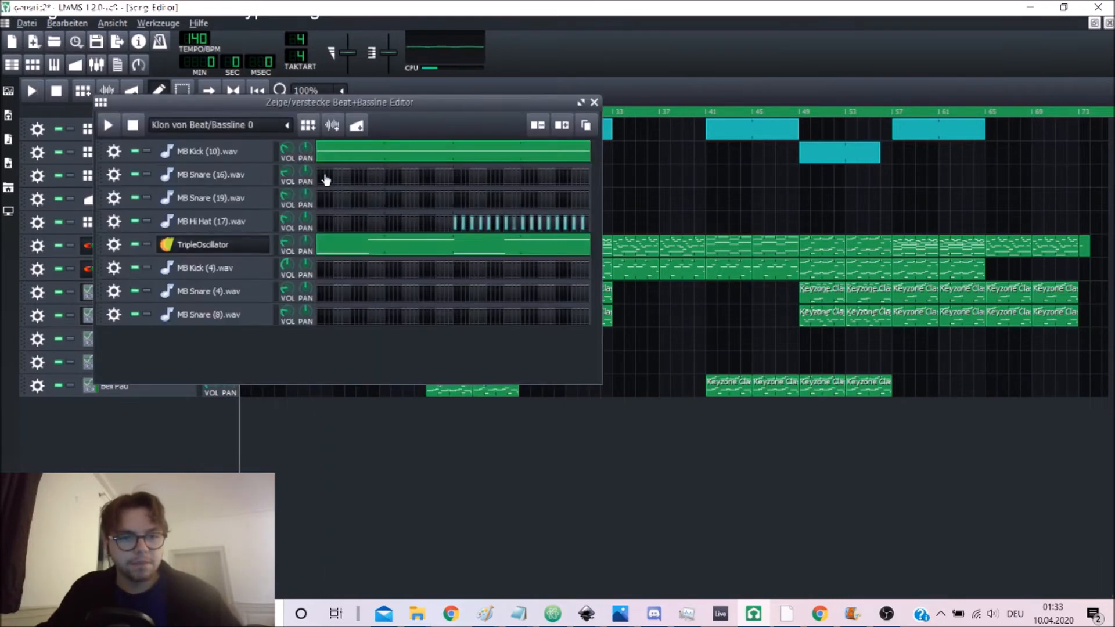
{"action": "right_click", "coordinate": [486, 228]}
{"action": "left_click", "coordinate": [517, 233]}
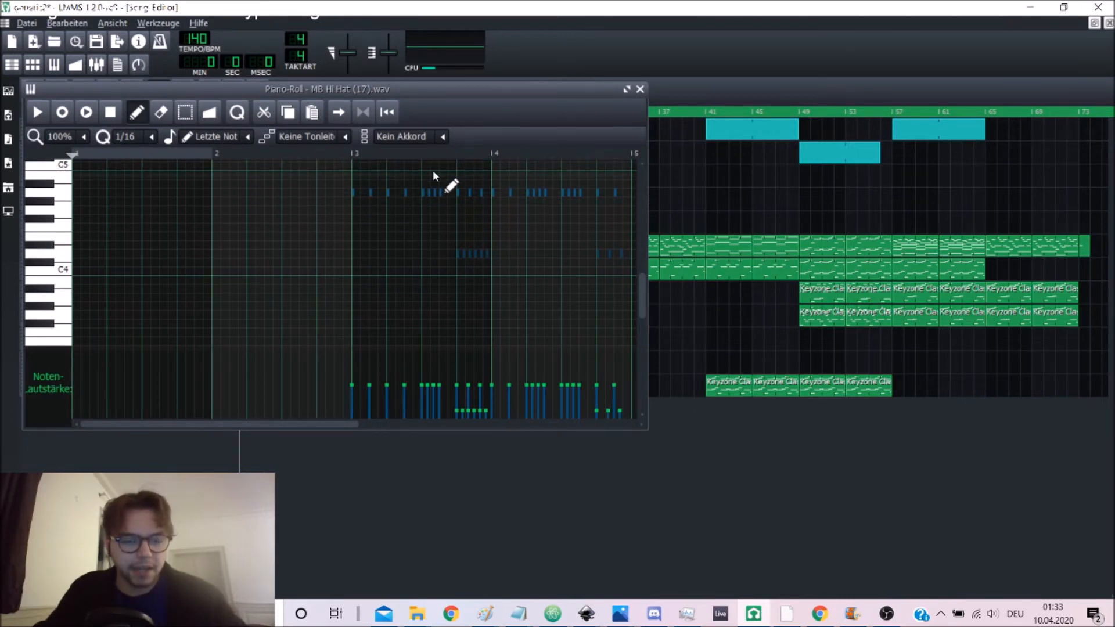
{"action": "left_click", "coordinate": [148, 139]}
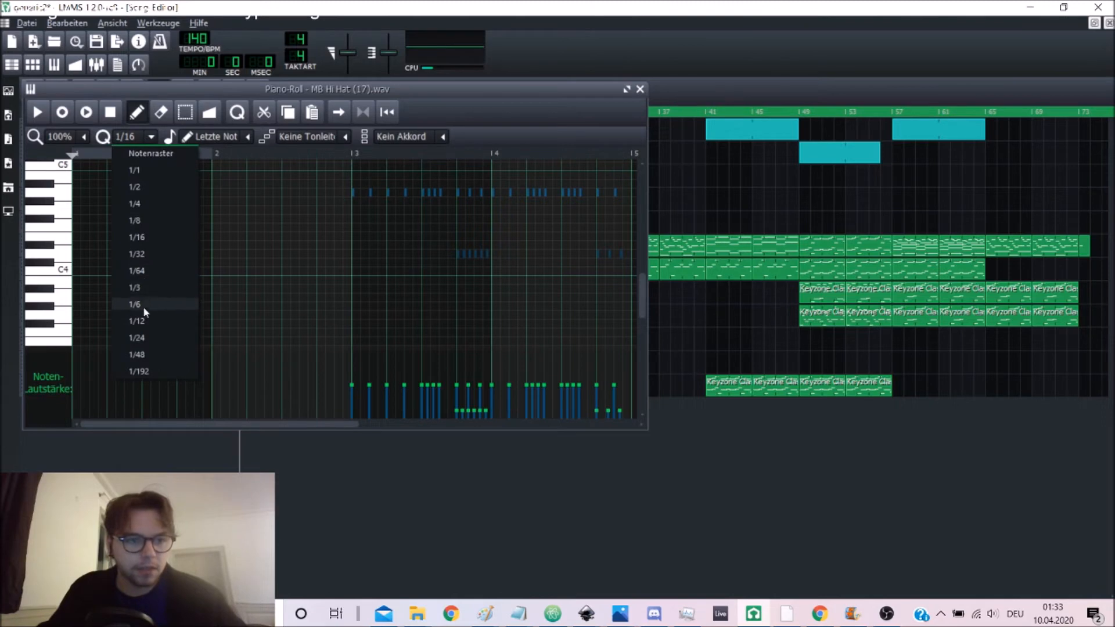
{"action": "left_click", "coordinate": [401, 221]}
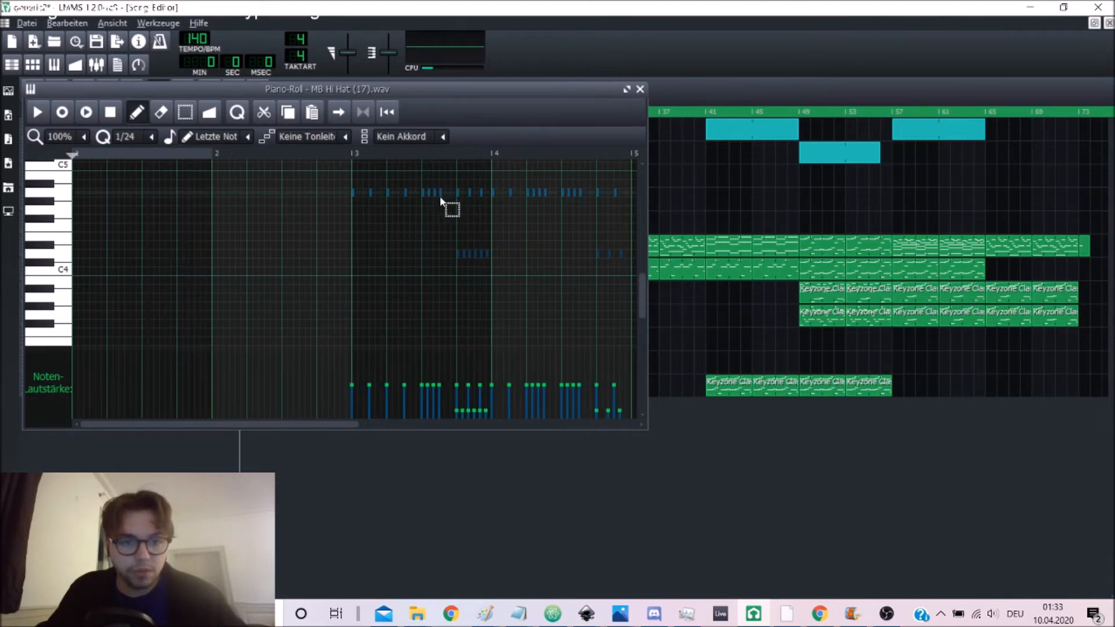
Step: Examine the hi-hat rolls in bars 3 and 4 up close, and return to the Song Editor
{"action": "scroll", "coordinate": [440, 199], "scroll_direction": "up", "scroll_amount": 1}
{"action": "left_click_drag", "start_coordinate": [329, 426], "coordinate": [441, 423]}
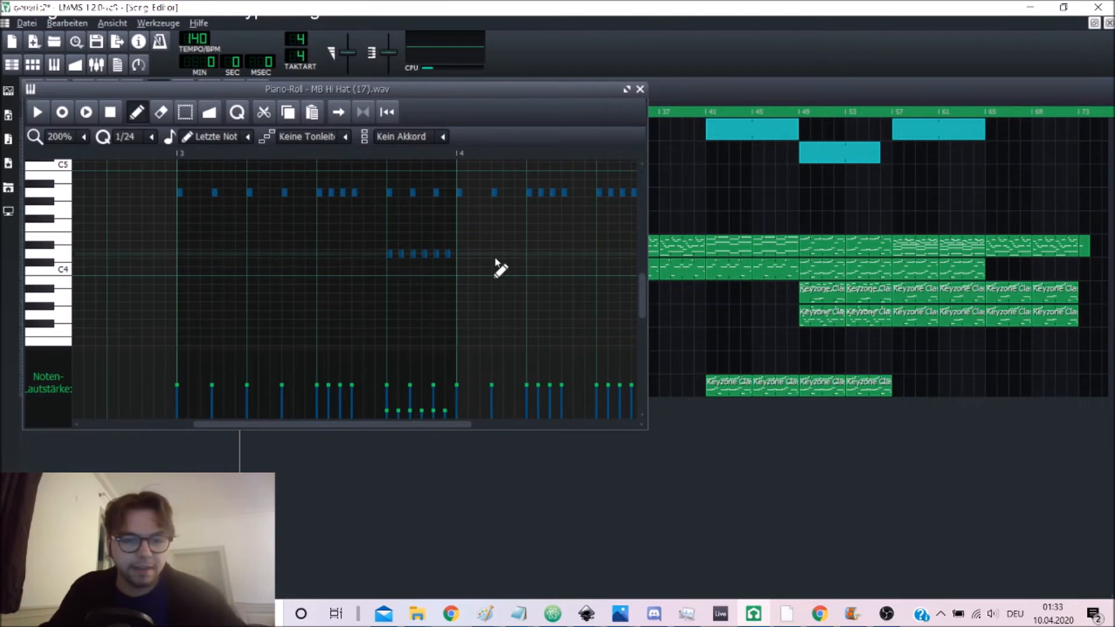
{"action": "mouse_move", "coordinate": [470, 426]}
{"action": "left_mouse_down"}
{"action": "mouse_move", "coordinate": [456, 424]}
{"action": "mouse_move", "coordinate": [502, 424]}
{"action": "mouse_move", "coordinate": [474, 423]}
{"action": "left_mouse_up"}
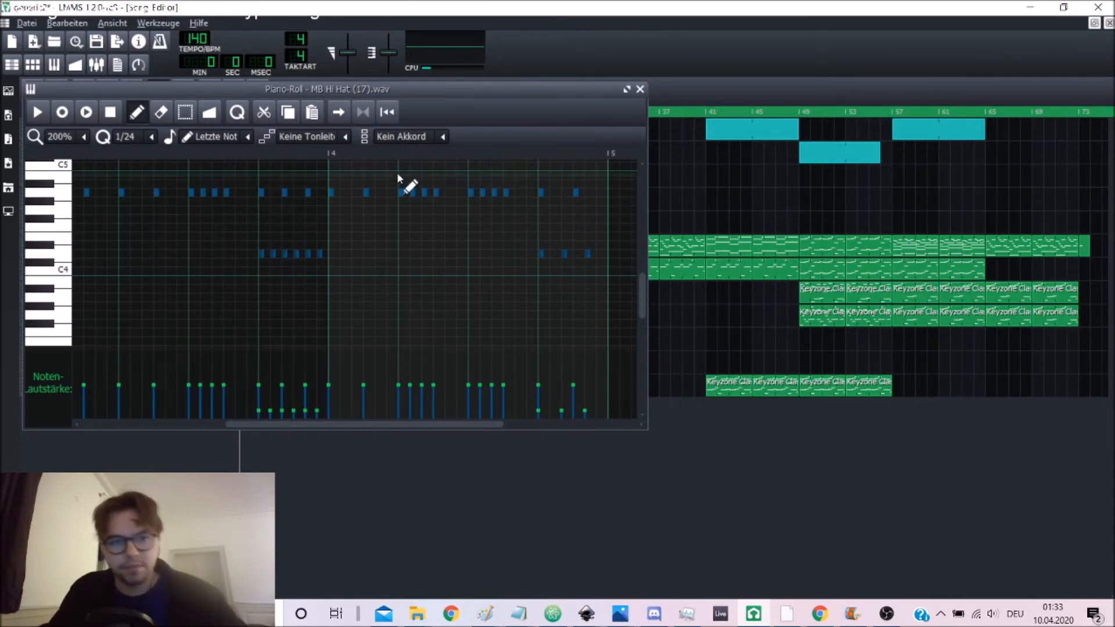
{"action": "left_click", "coordinate": [639, 89]}
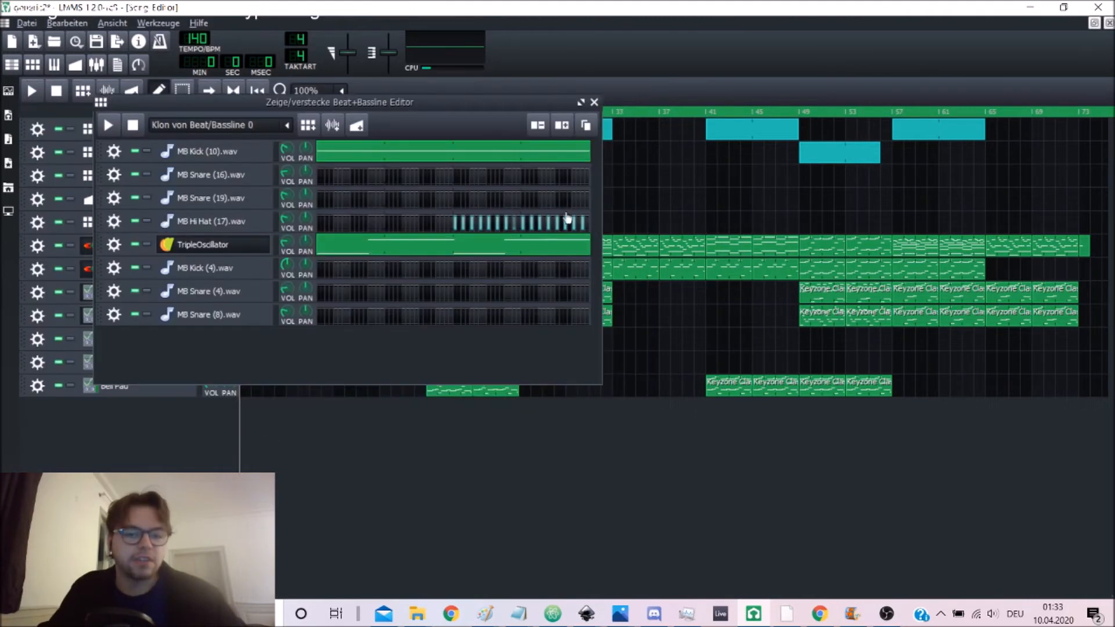
{"action": "left_click", "coordinate": [585, 435]}
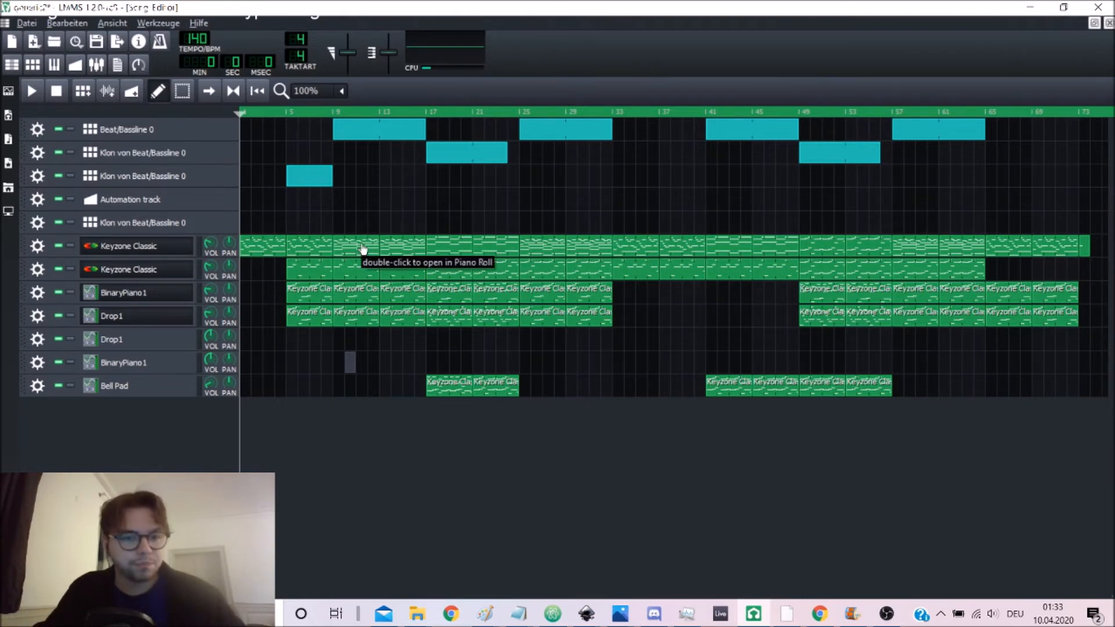
Step: Play the upper Keyzone Classic track's bar 9 pattern, examine its notes in an enlarged Piano Roll and return to the Song Editor
{"action": "double_click", "coordinate": [360, 245]}
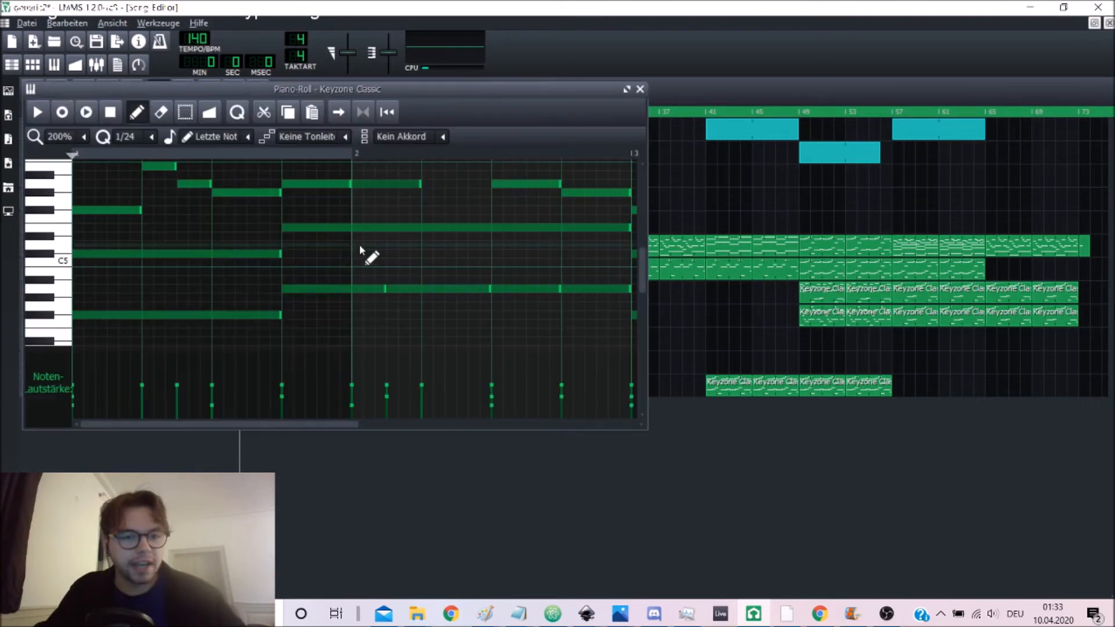
{"action": "key", "text": "space"}
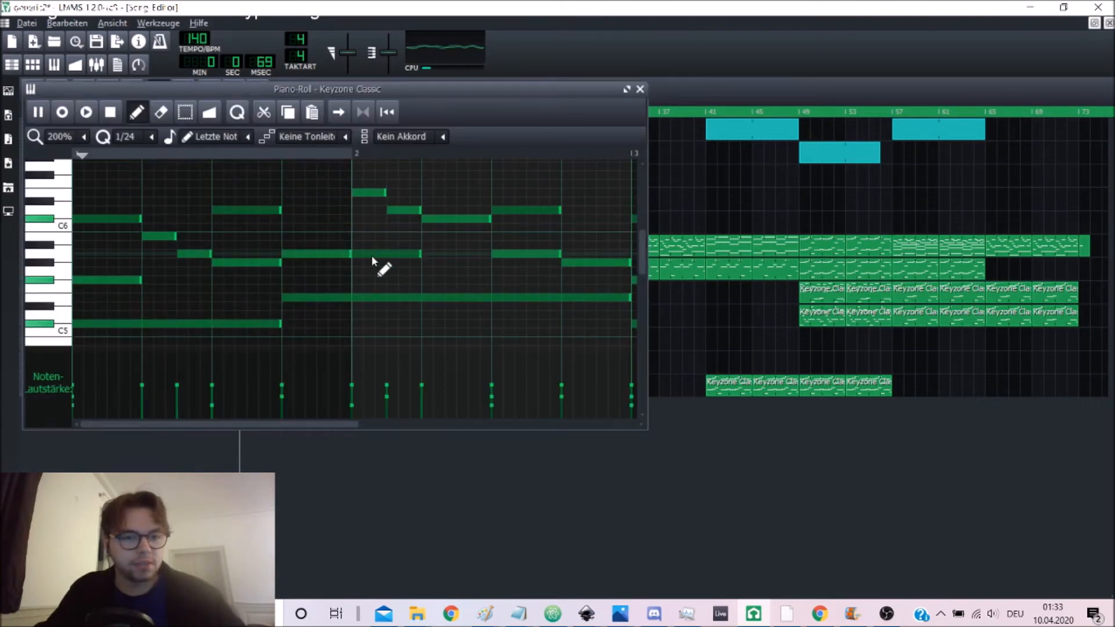
{"action": "left_click", "coordinate": [626, 88]}
{"action": "scroll", "coordinate": [552, 228], "scroll_direction": "down", "scroll_amount": 2}
{"action": "scroll", "coordinate": [470, 233], "scroll_direction": "up", "scroll_amount": 2}
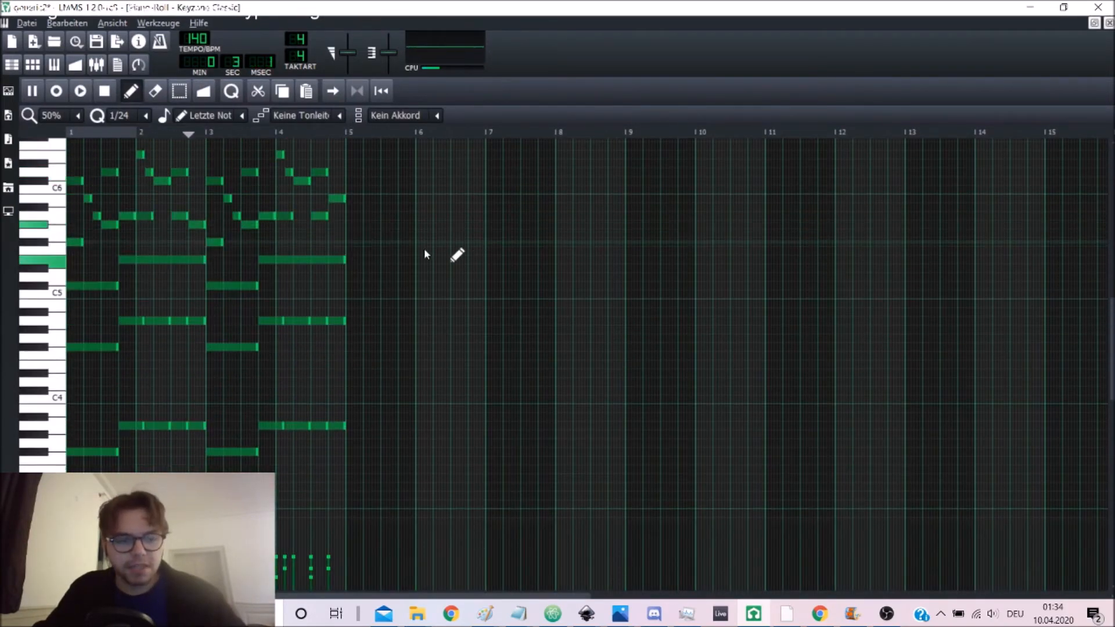
{"action": "scroll", "coordinate": [455, 254], "scroll_direction": "up", "scroll_amount": 1}
{"action": "left_click", "coordinate": [1094, 23]}
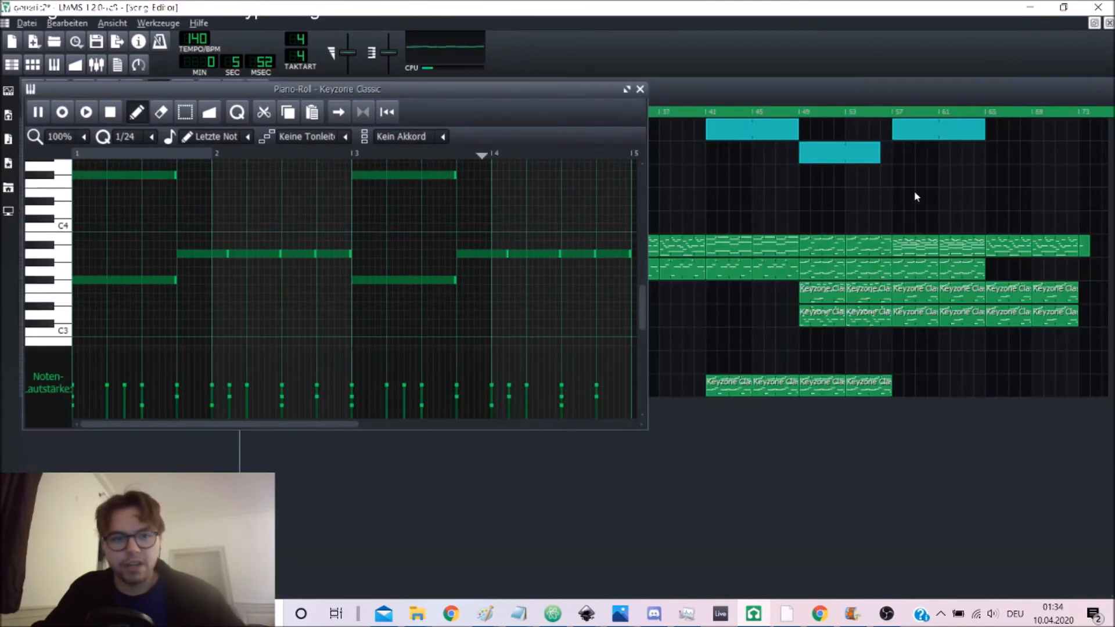
{"action": "left_click", "coordinate": [806, 496]}
{"action": "key", "text": "space"}
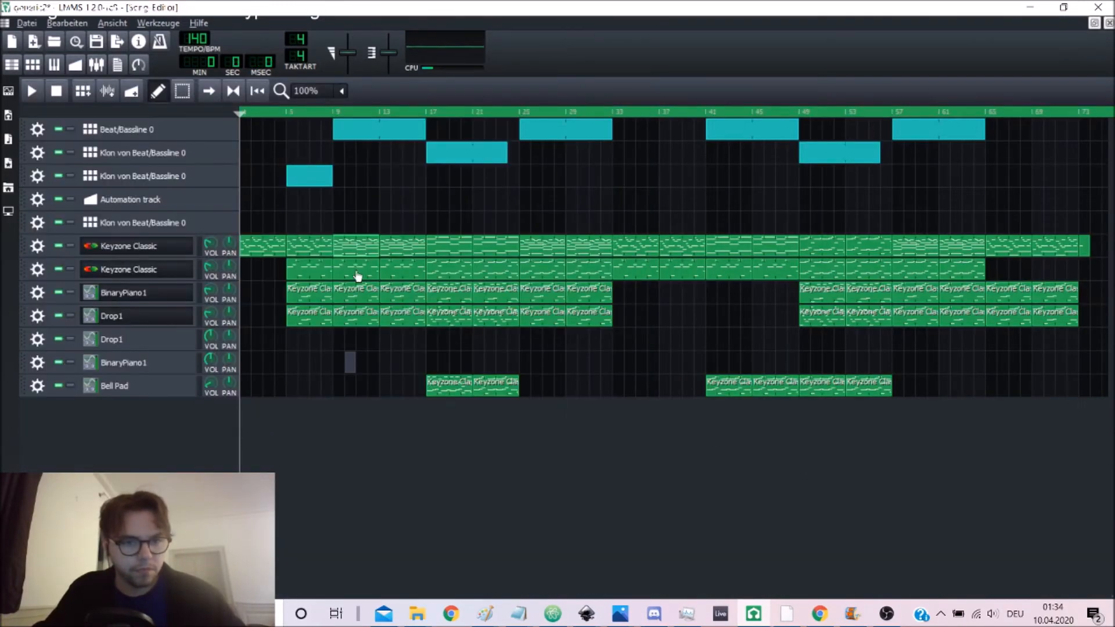
Step: Play the lower Keyzone Classic track's bar 9 pattern in the Piano Roll and return to the Song Editor
{"action": "double_click", "coordinate": [358, 276]}
{"action": "key", "text": "space"}
{"action": "left_click", "coordinate": [440, 469]}
{"action": "key", "text": "space"}
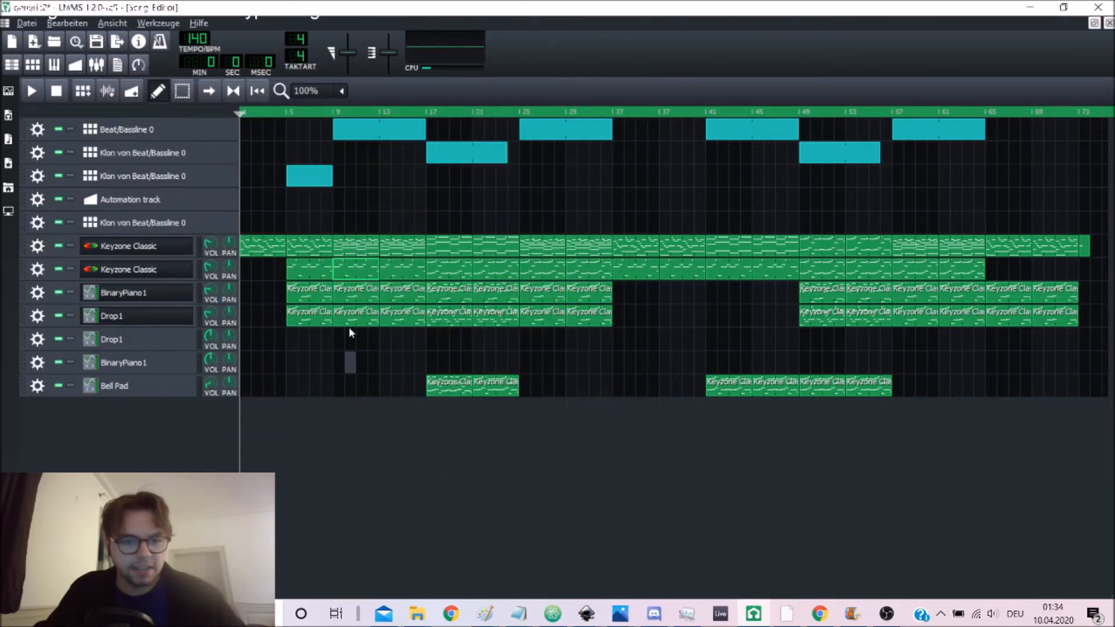
Step: Open the Beat/Bassline 0 pattern at bar 9, isolate MB Snare (19).wav together with MB Snare (16).wav and play them
{"action": "double_click", "coordinate": [339, 126]}
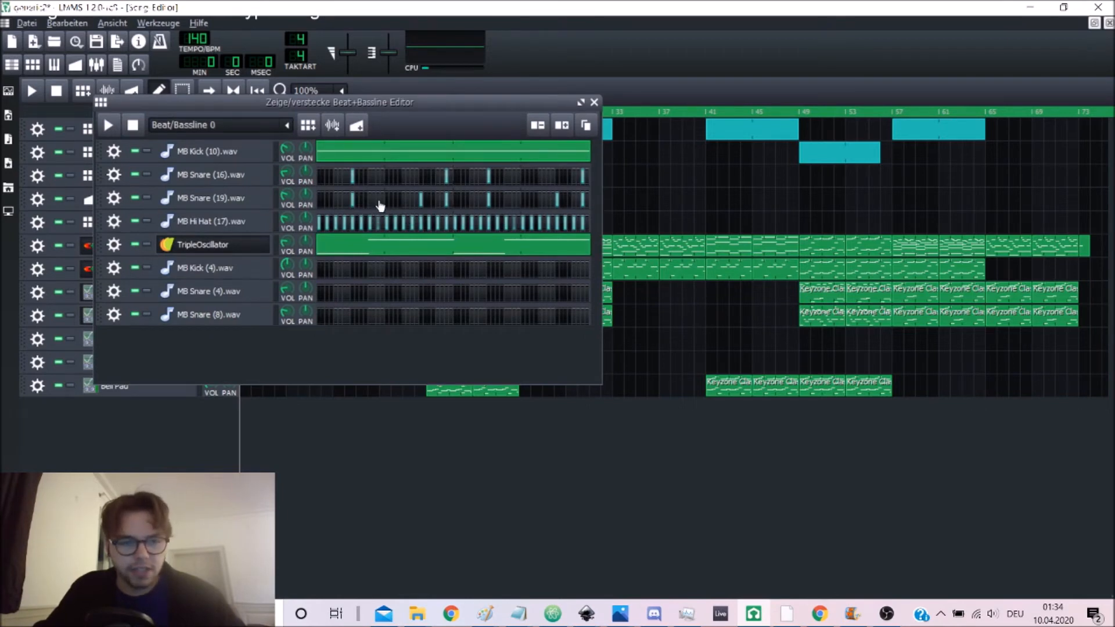
{"action": "left_click", "coordinate": [147, 199]}
{"action": "left_click", "coordinate": [135, 175]}
{"action": "key", "text": "space"}
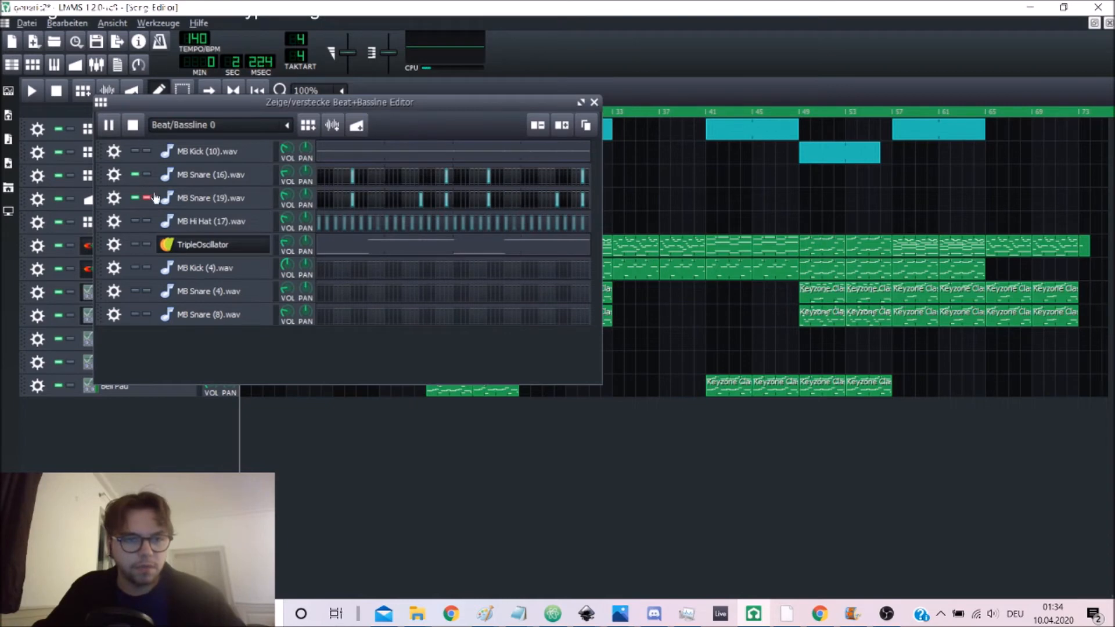
Step: Stop the pattern playback, take MB Snare (19).wav out of solo and return to the Song Editor
{"action": "key", "text": "space"}
{"action": "left_click", "coordinate": [146, 198]}
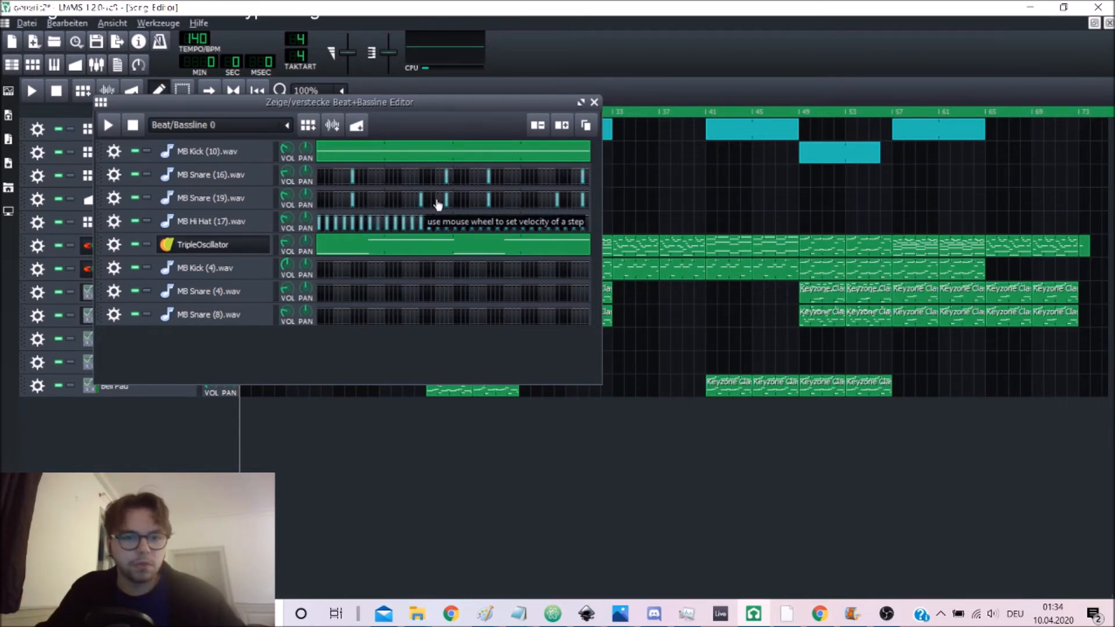
{"action": "key", "text": "F6"}
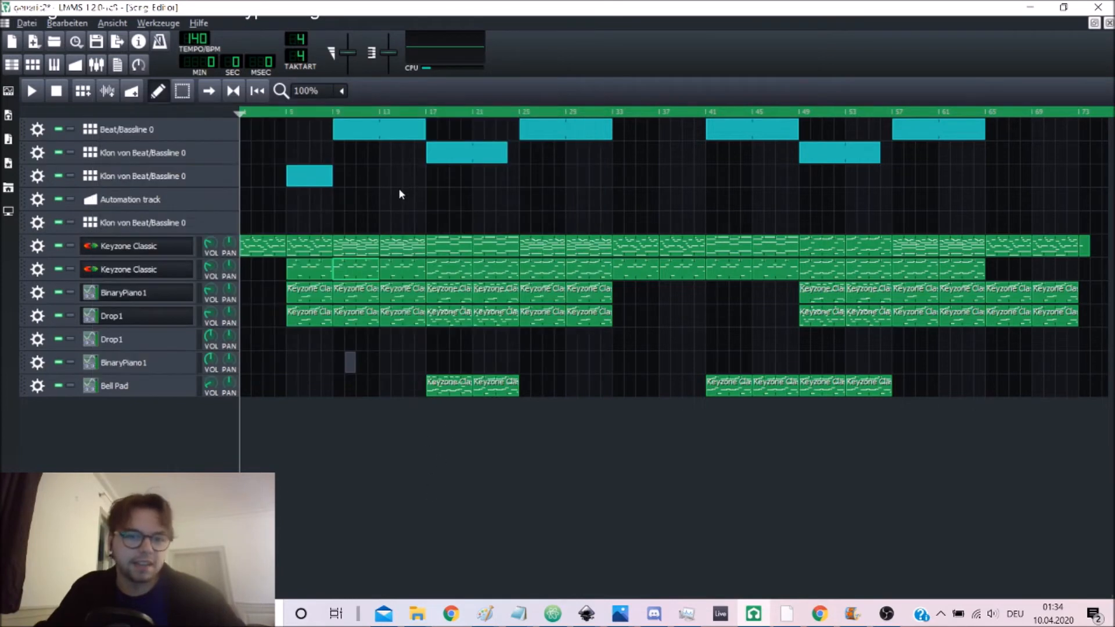
Step: Play the song from just before bar 9 for a few bars, stop it and save the project
{"action": "left_click_drag", "start_coordinate": [416, 112], "coordinate": [328, 111]}
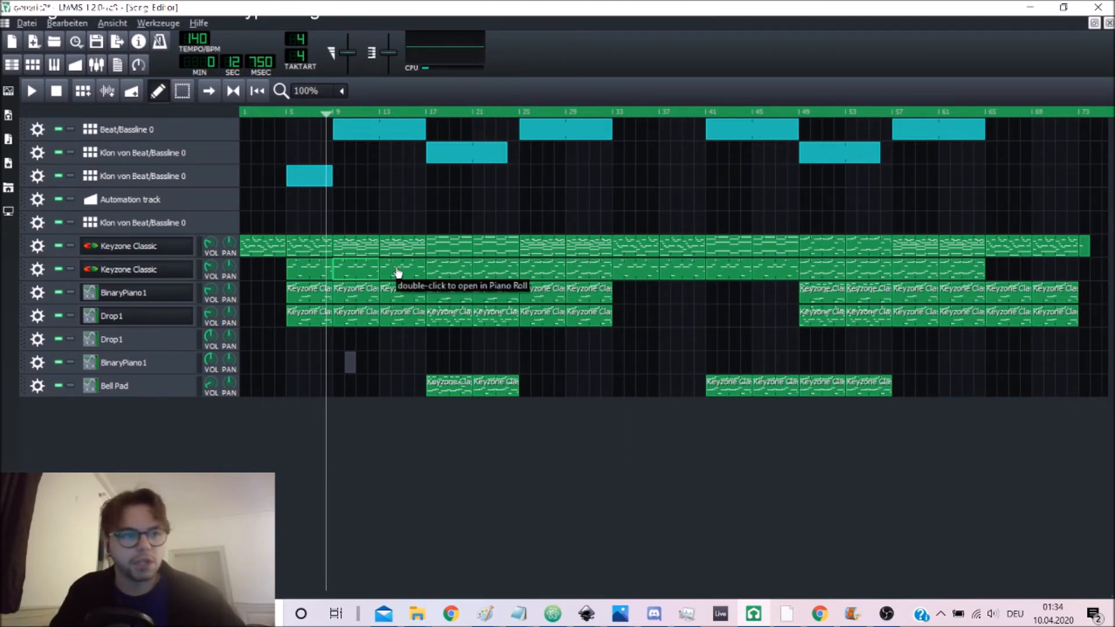
{"action": "key", "text": "space"}
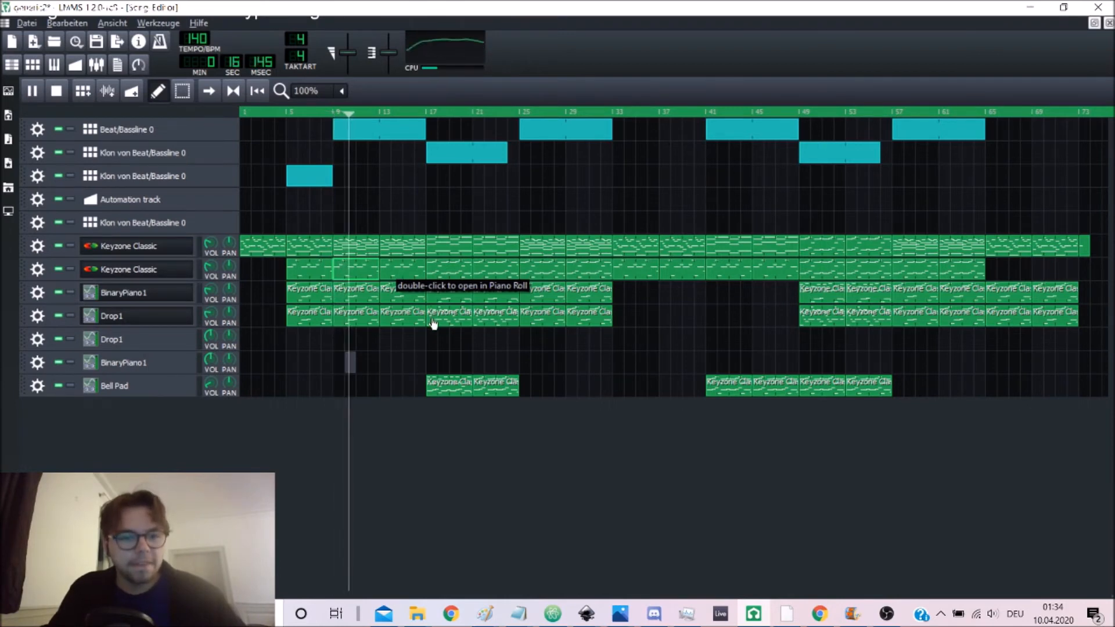
{"action": "key", "text": "space"}
{"action": "key", "text": "ctrl+s"}
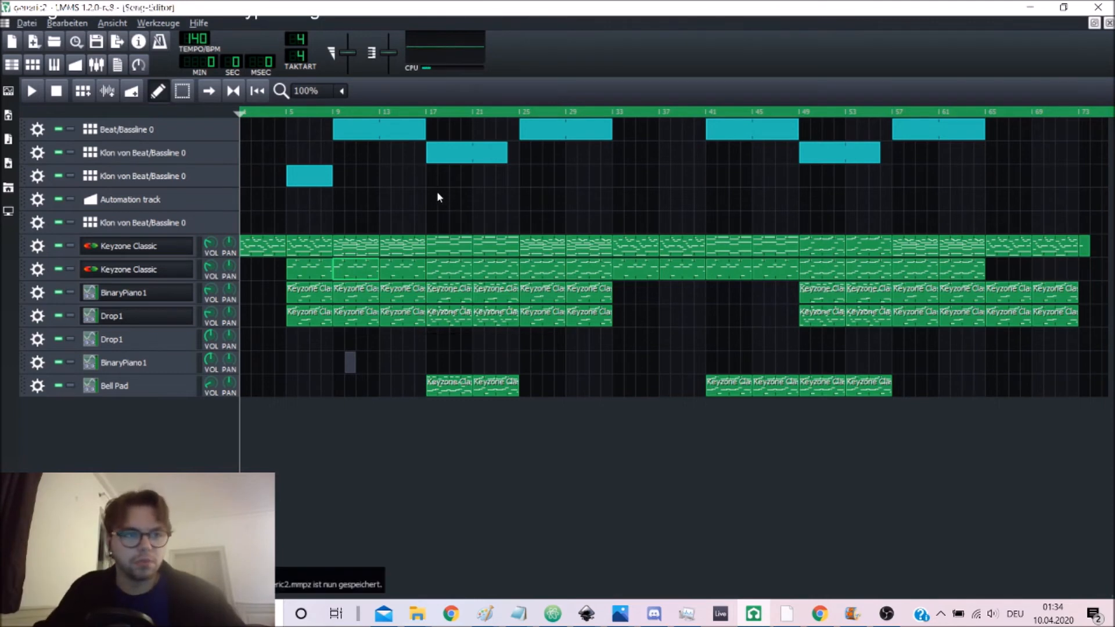
Step: Place the song position just before bar 17, examine the upper Keyzone Classic track's bar 13 pattern and return to the Song Editor
{"action": "left_click", "coordinate": [410, 113]}
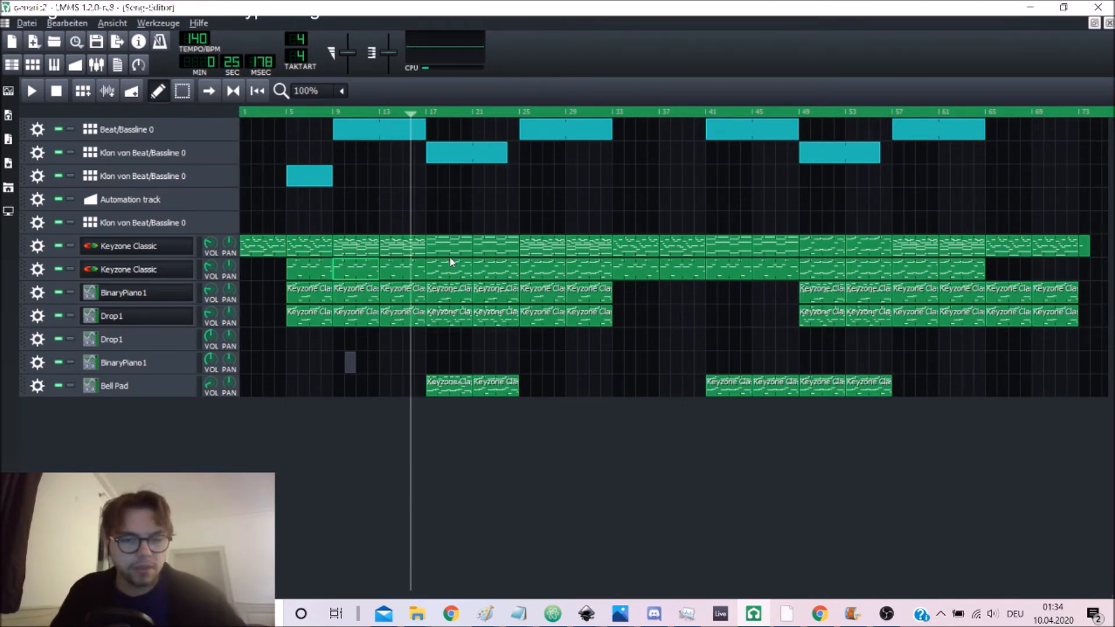
{"action": "left_click", "coordinate": [421, 113]}
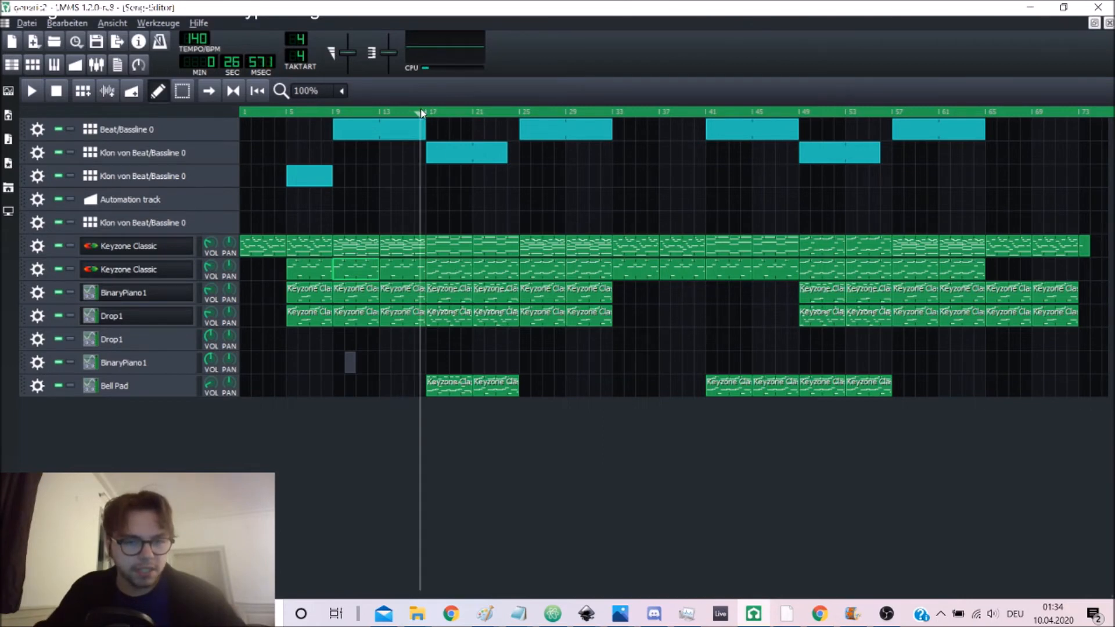
{"action": "double_click", "coordinate": [408, 250]}
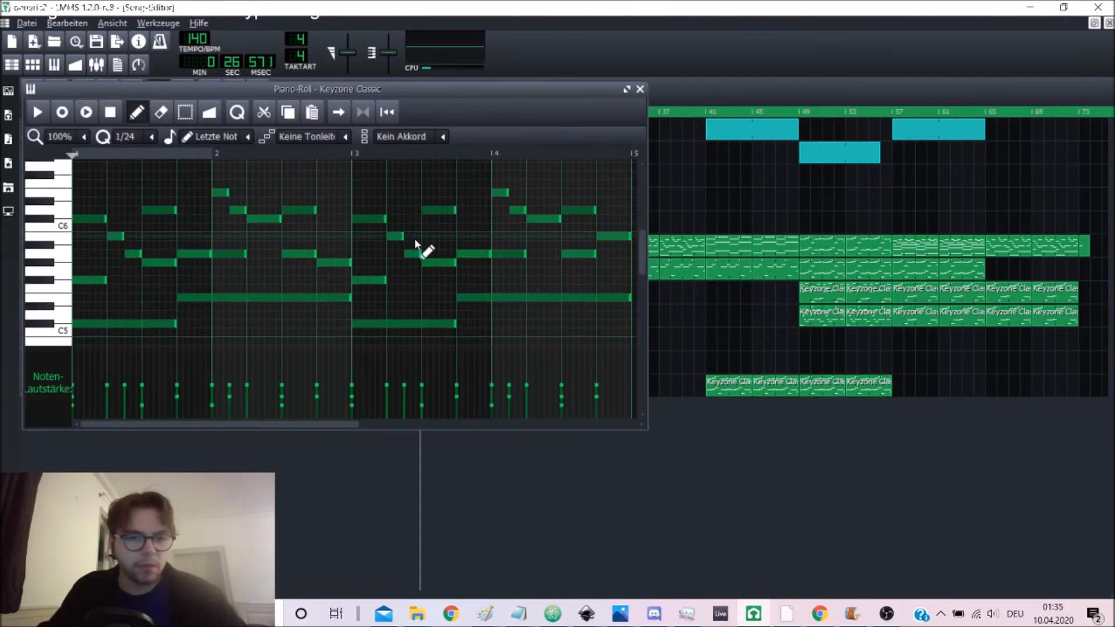
{"action": "left_click_drag", "start_coordinate": [106, 195], "coordinate": [622, 291]}
{"action": "key", "text": "Delete"}
{"action": "left_click", "coordinate": [649, 506]}
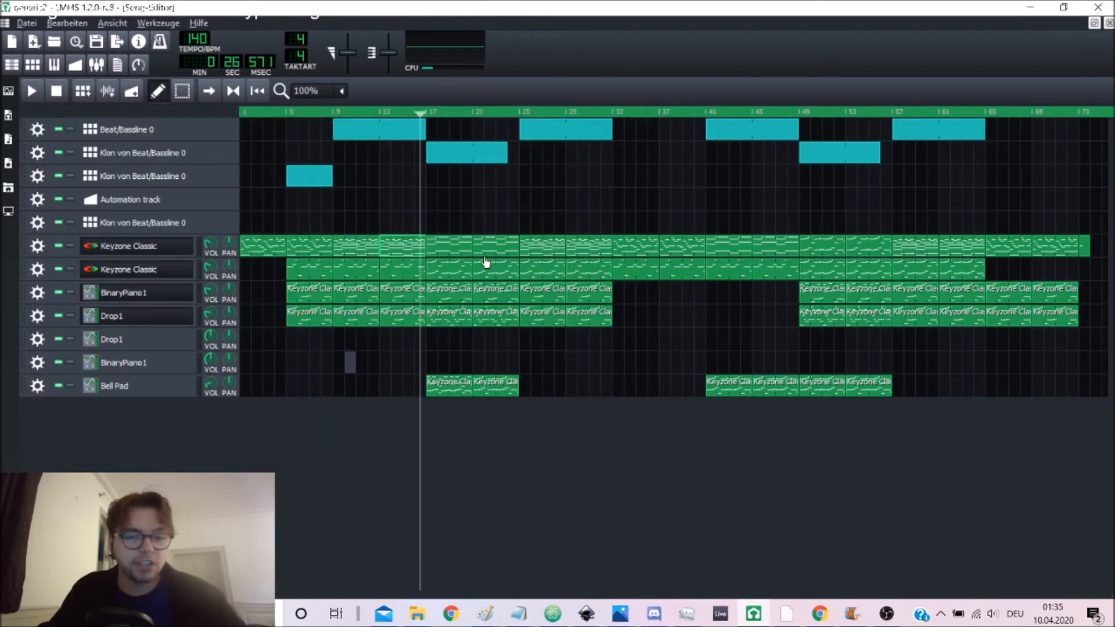
Step: Play the upper Keyzone Classic track's bar 17 pattern, examine its notes in the Piano Roll and return to the Song Editor
{"action": "double_click", "coordinate": [445, 249]}
{"action": "key", "text": "space"}
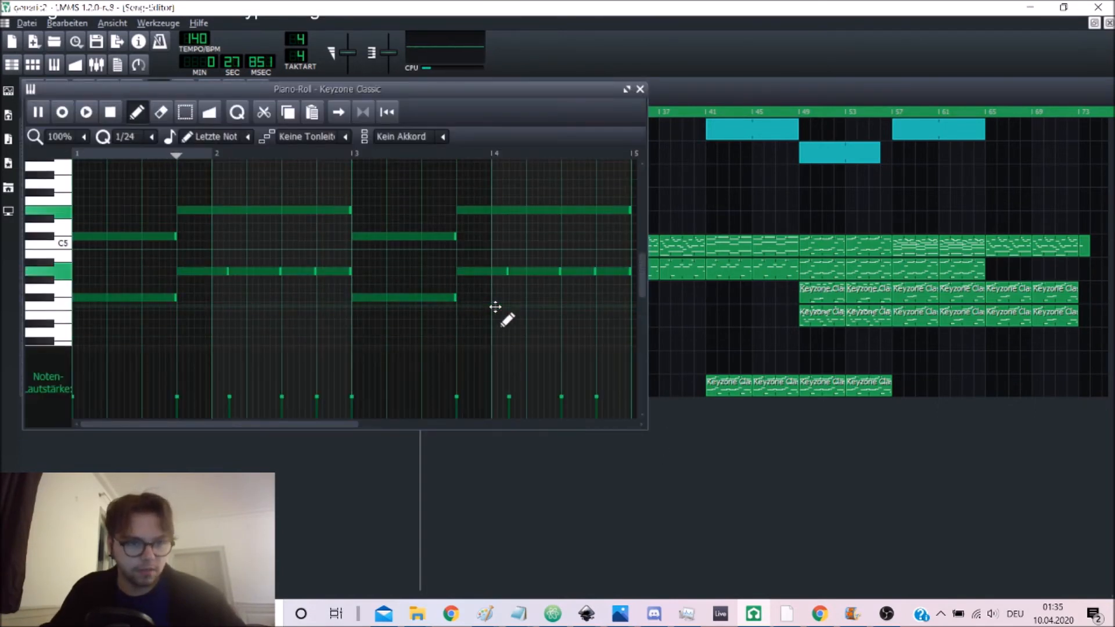
{"action": "left_click", "coordinate": [560, 484]}
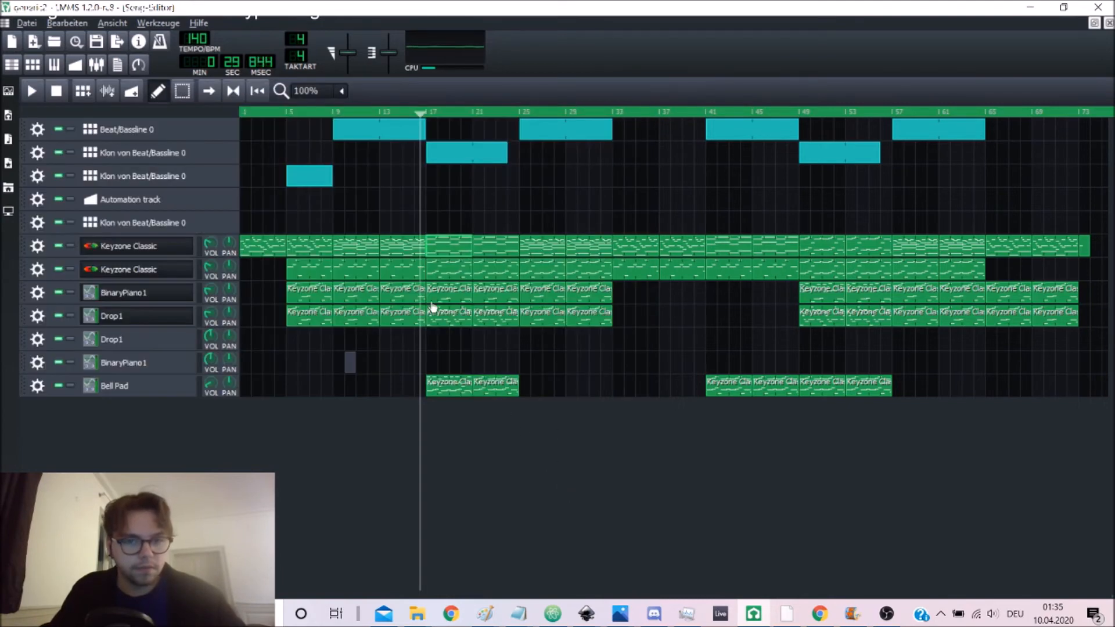
{"action": "double_click", "coordinate": [452, 242]}
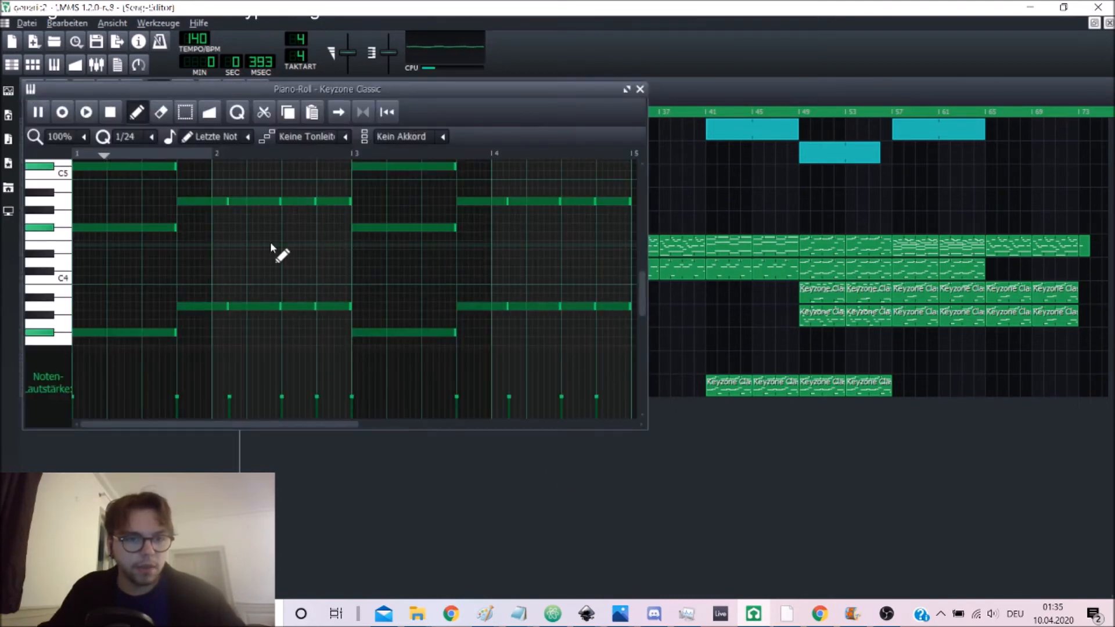
{"action": "left_click_drag", "start_coordinate": [212, 196], "coordinate": [368, 346]}
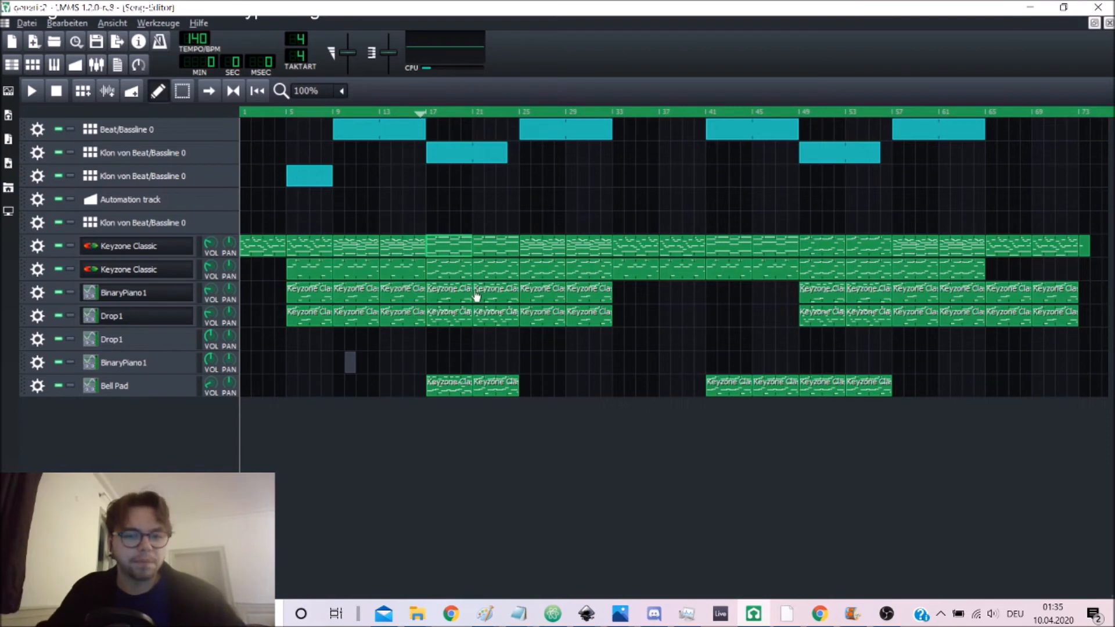
Step: Examine the bar 17 patterns of the upper Drop1, Bell Pad and lower Keyzone Classic tracks one after another in the Piano Roll
{"action": "double_click", "coordinate": [454, 322]}
{"action": "left_click", "coordinate": [451, 490]}
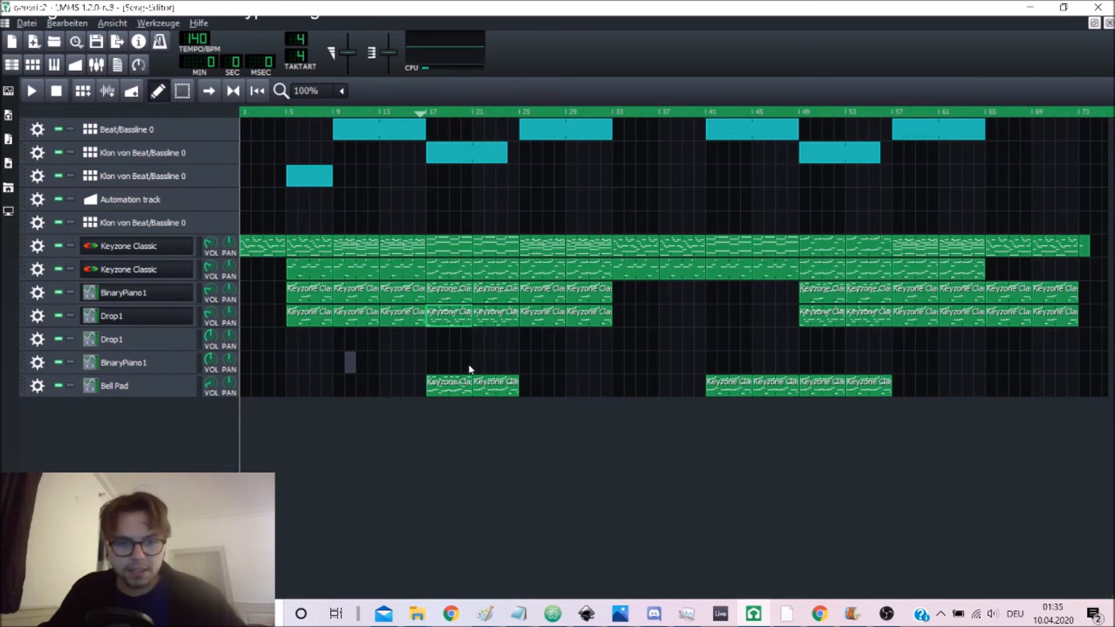
{"action": "double_click", "coordinate": [458, 390]}
{"action": "left_click", "coordinate": [382, 472]}
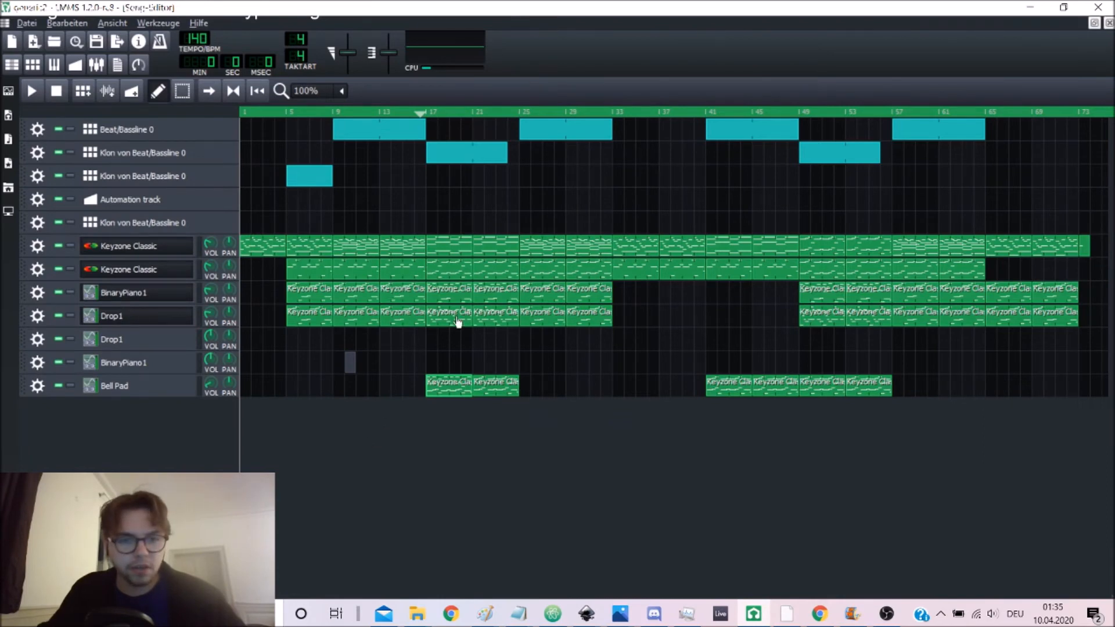
{"action": "double_click", "coordinate": [452, 279]}
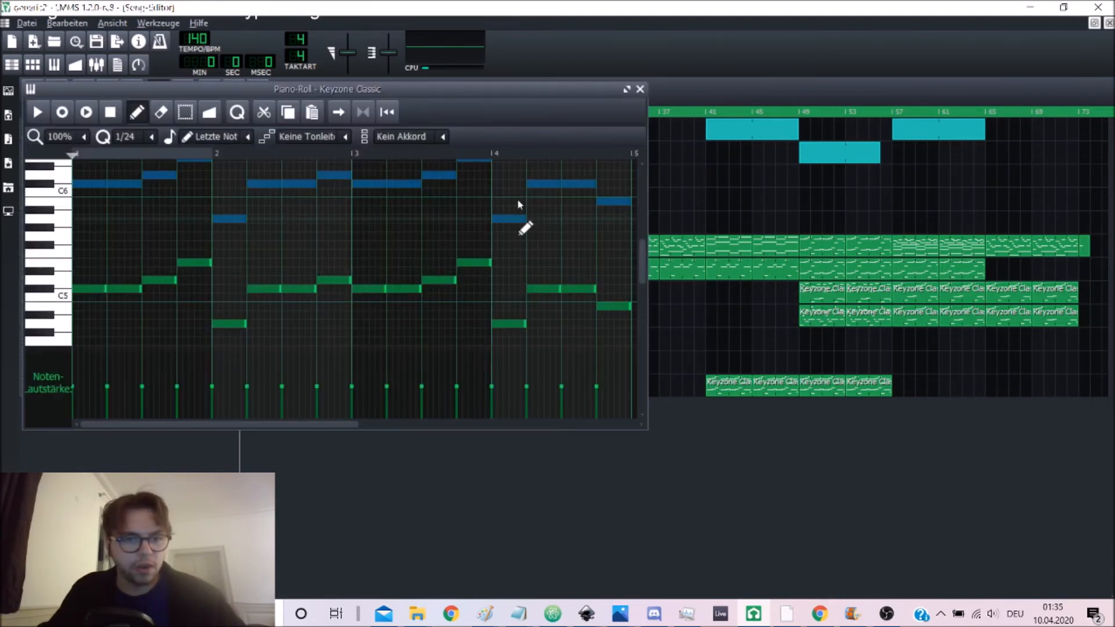
{"action": "left_click", "coordinate": [443, 515]}
Step: Play the Bell Pad track's bar 17 pattern in the Piano Roll and return to the Song Editor
{"action": "left_click", "coordinate": [422, 113]}
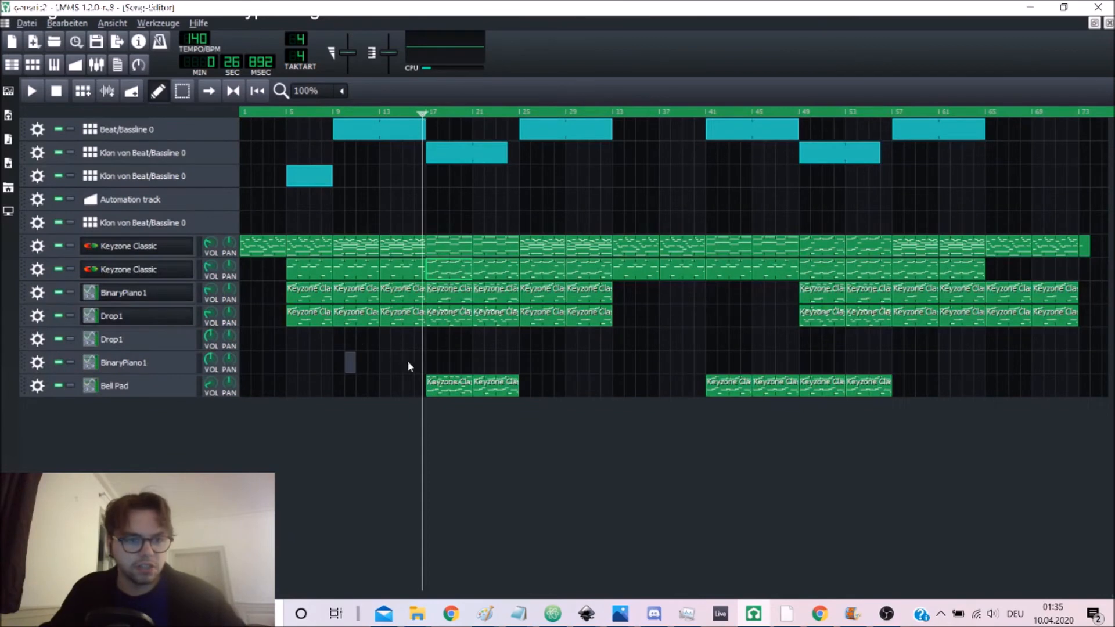
{"action": "double_click", "coordinate": [438, 384]}
{"action": "key", "text": "space"}
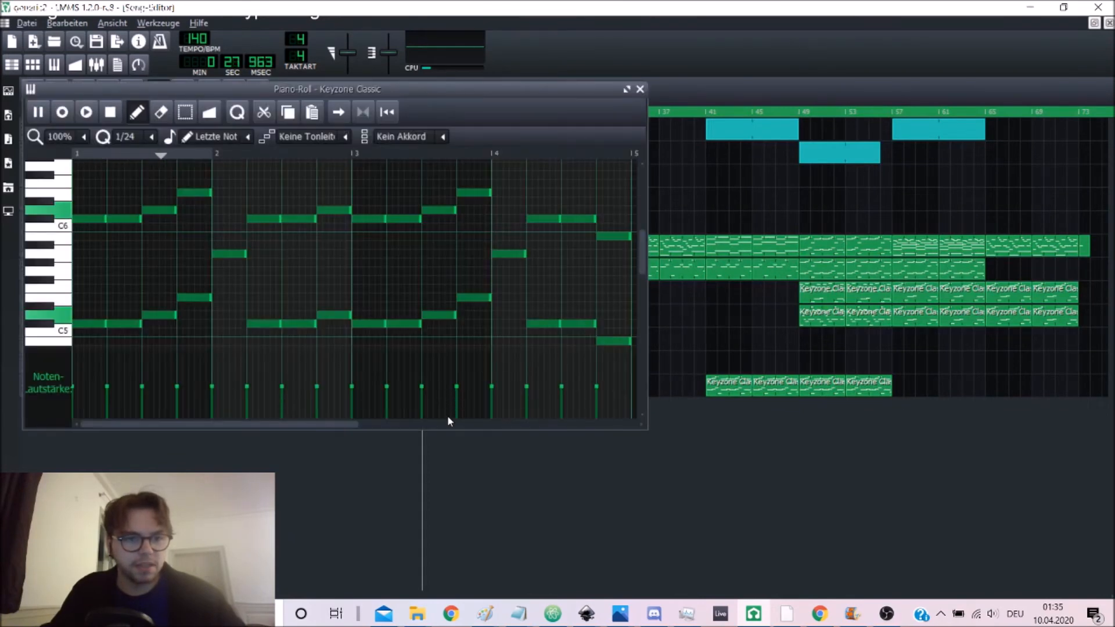
{"action": "left_click", "coordinate": [451, 445]}
Step: Play the song from just before bar 17 into the section starting at bar 25, and stop it
{"action": "left_click", "coordinate": [420, 116]}
{"action": "key", "text": "space"}
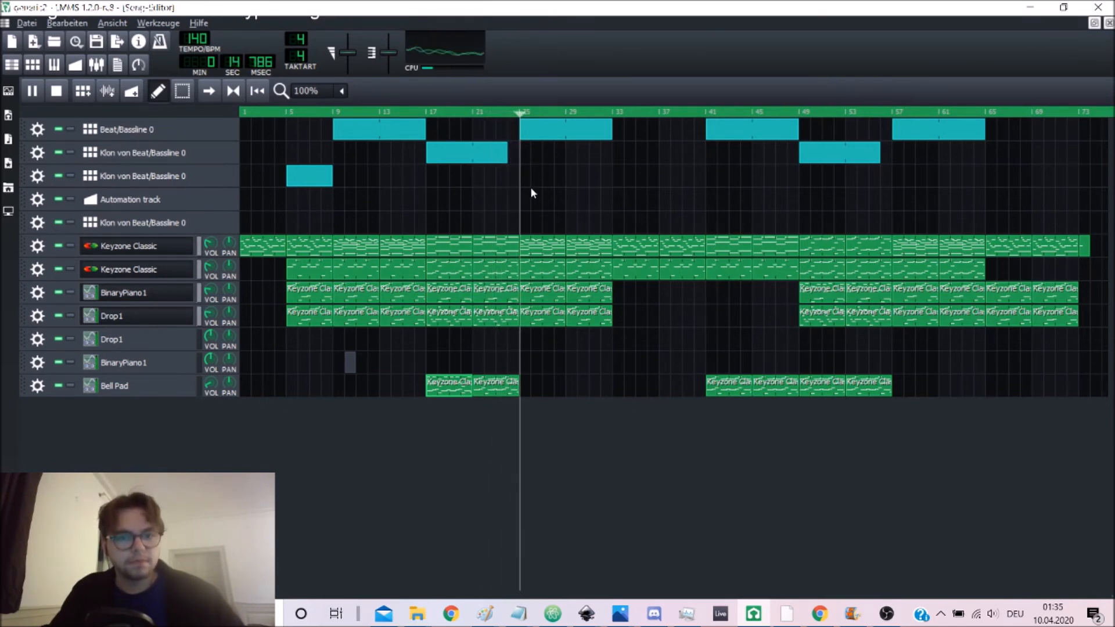
{"action": "key", "text": "space"}
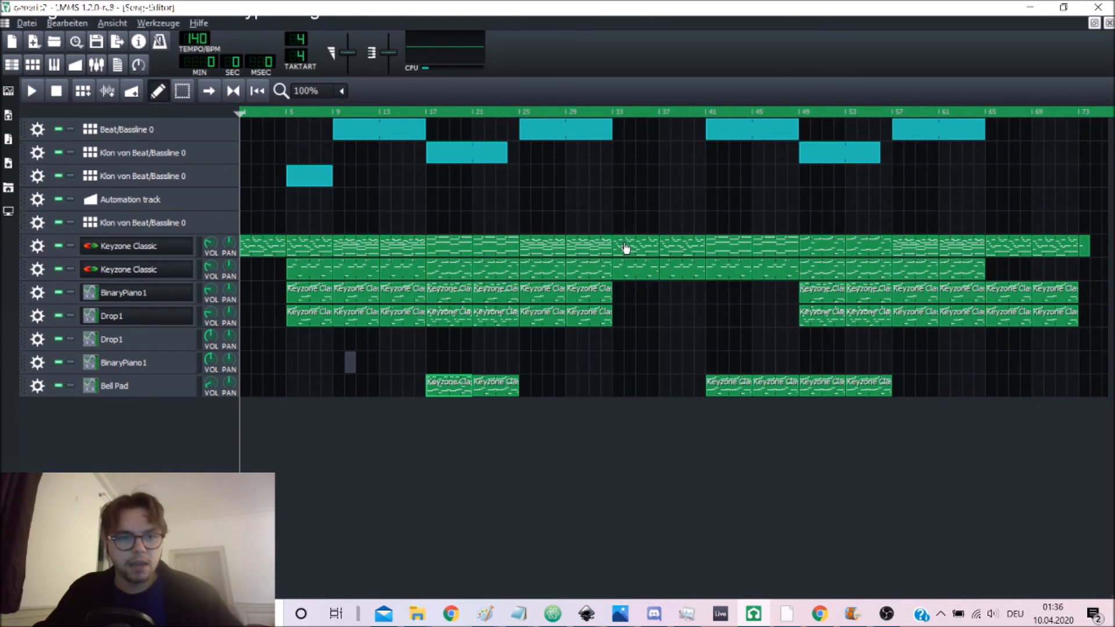
Step: Play the bar 33 patterns of the upper and lower Keyzone Classic tracks in the Piano Roll and return to the Song Editor
{"action": "double_click", "coordinate": [645, 248]}
{"action": "key", "text": "space"}
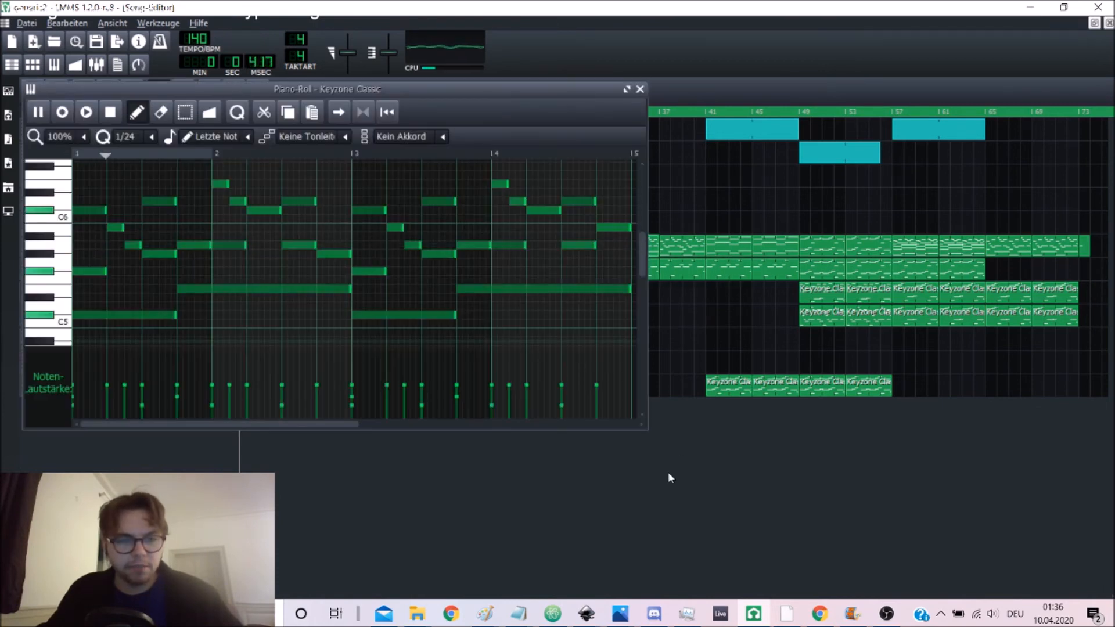
{"action": "left_click", "coordinate": [667, 472]}
{"action": "key", "text": "space"}
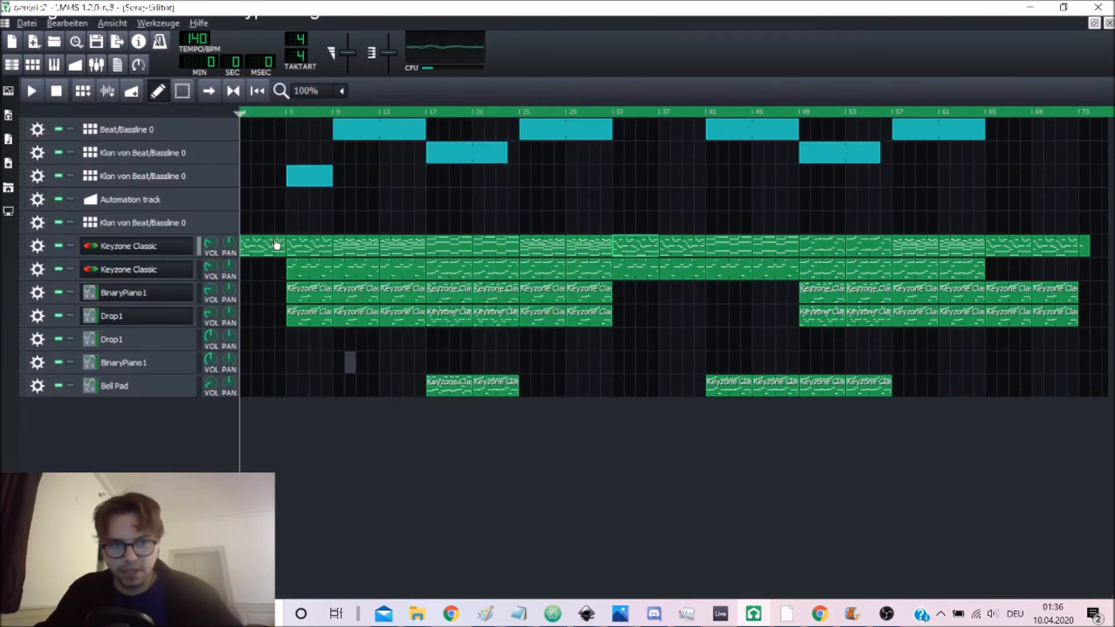
{"action": "double_click", "coordinate": [636, 270]}
{"action": "key", "text": "space"}
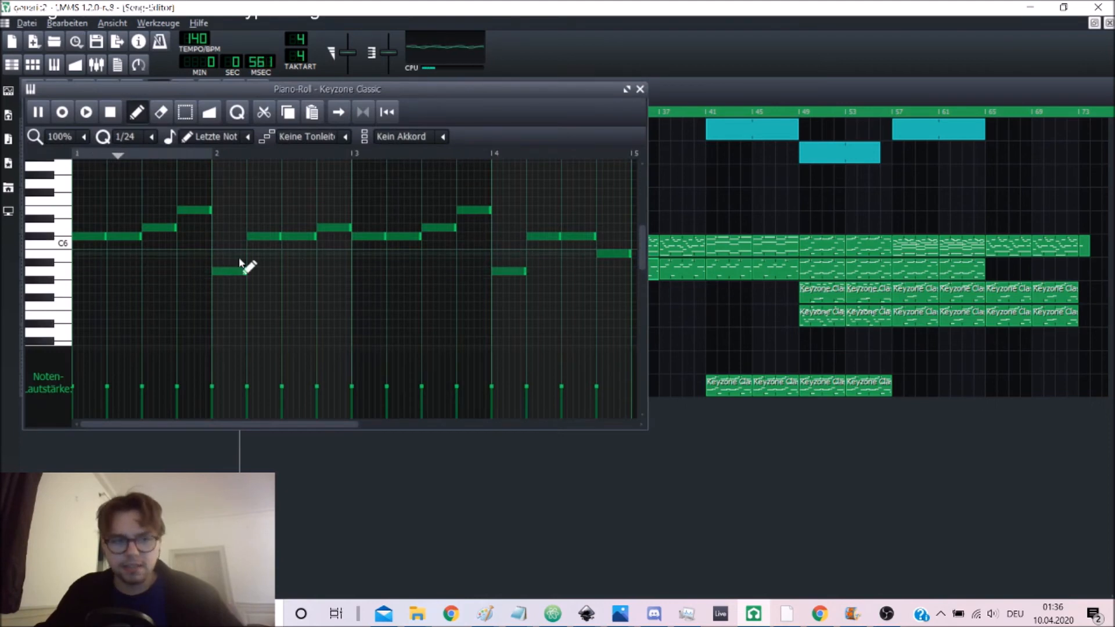
{"action": "left_click", "coordinate": [569, 477]}
Step: Play the song from just before bar 33 and again from just before bar 41, stopping after each passage
{"action": "left_click", "coordinate": [605, 112]}
{"action": "key", "text": "space"}
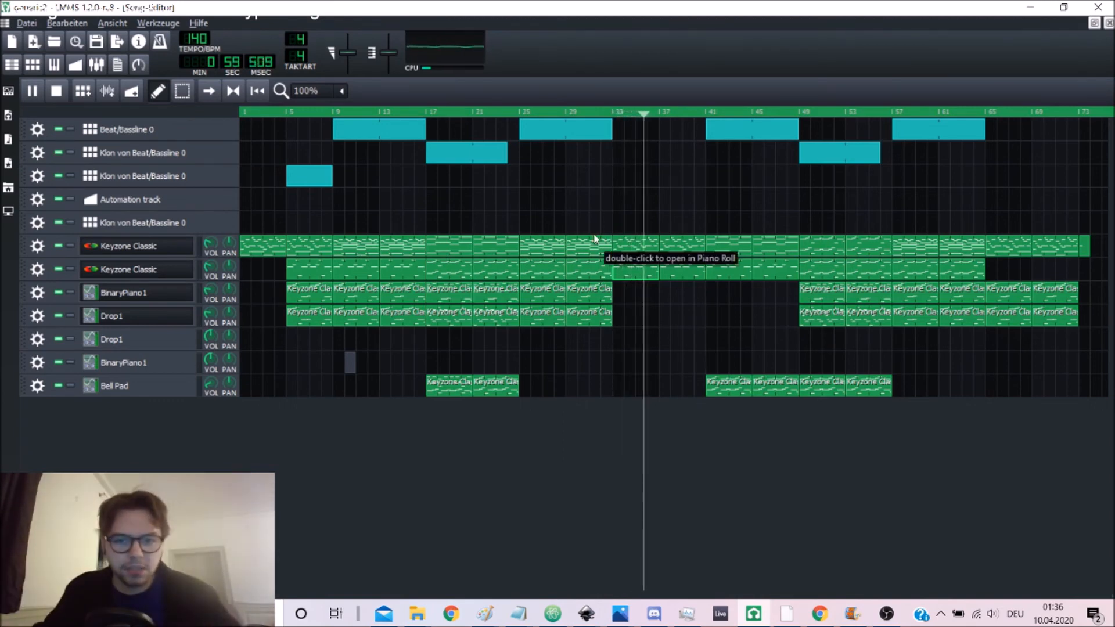
{"action": "key", "text": "space"}
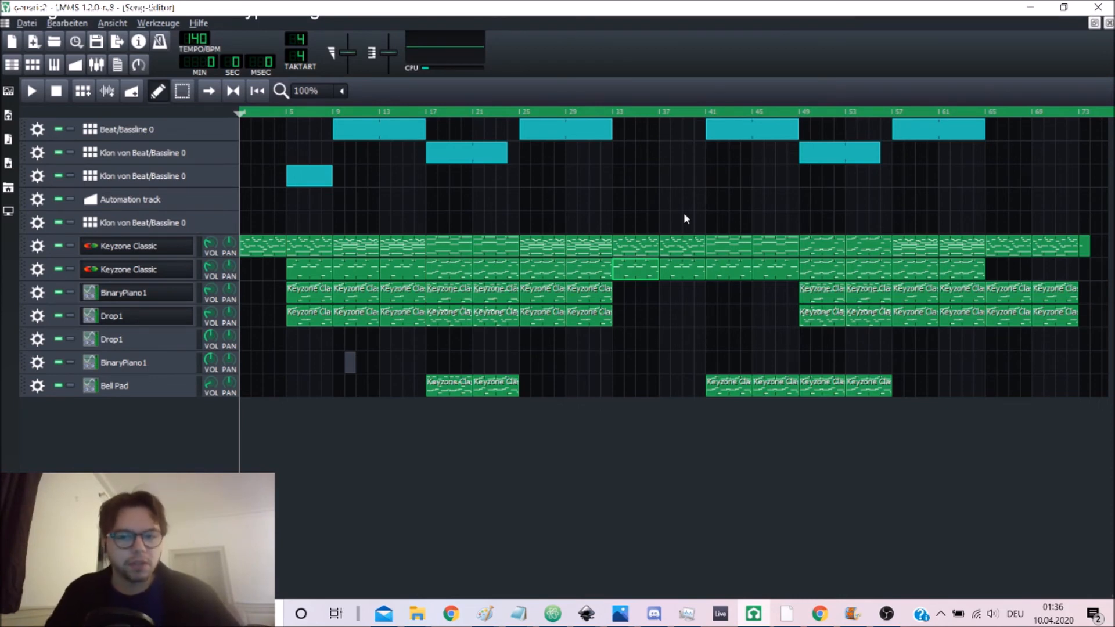
{"action": "left_click", "coordinate": [701, 116]}
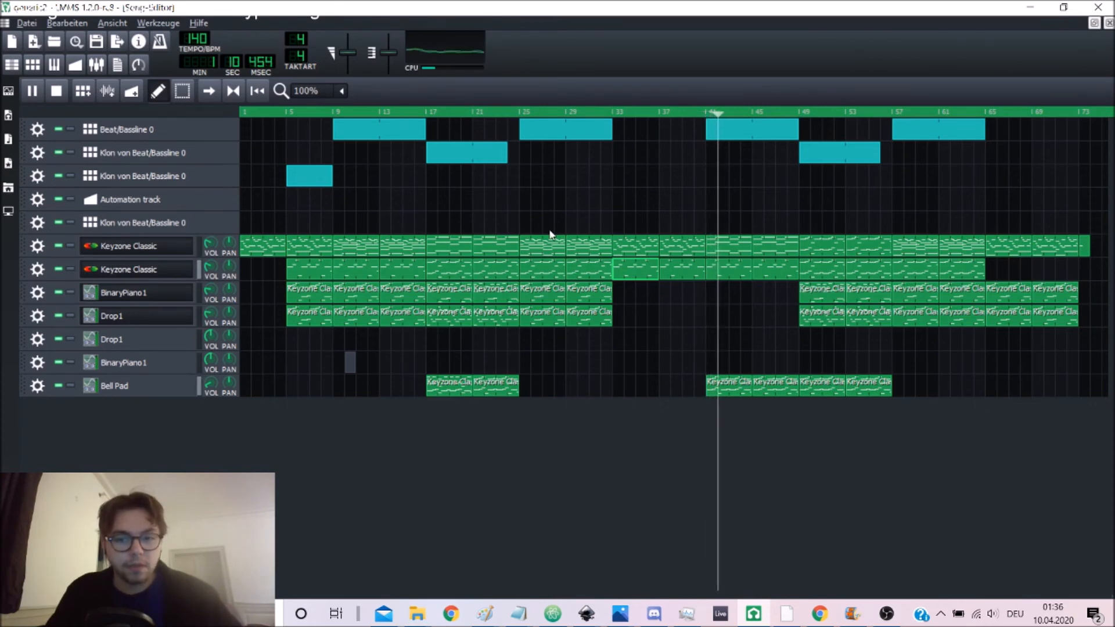
{"action": "key", "text": "space"}
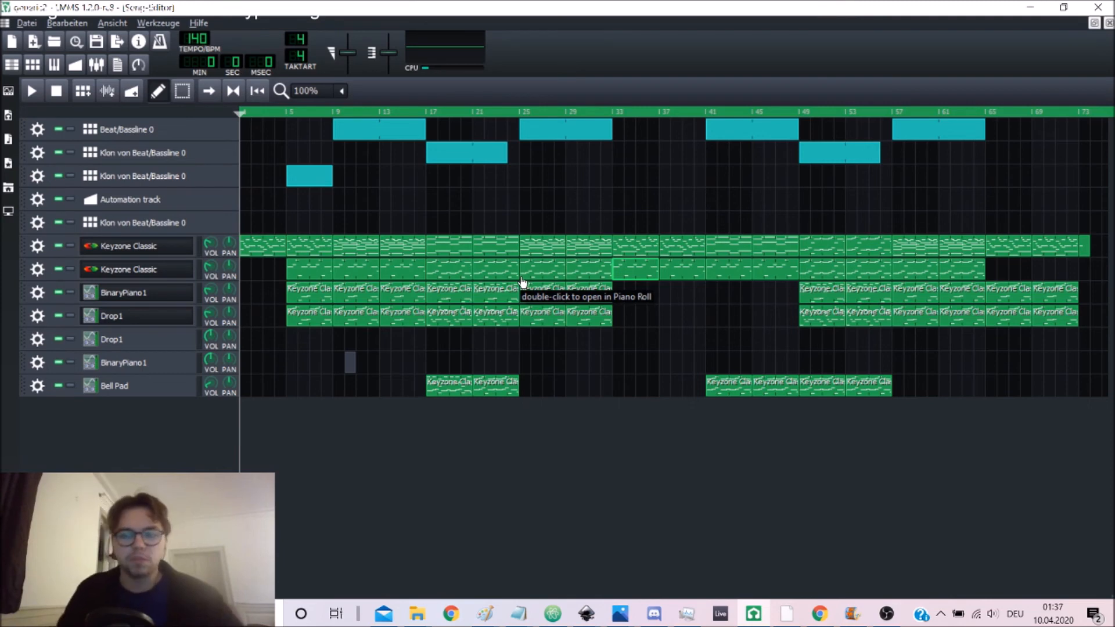
Step: Play the song from just before bar 49, and examine the upper Keyzone Classic track's bar 49 pattern in the Piano Roll
{"action": "left_click", "coordinate": [795, 112]}
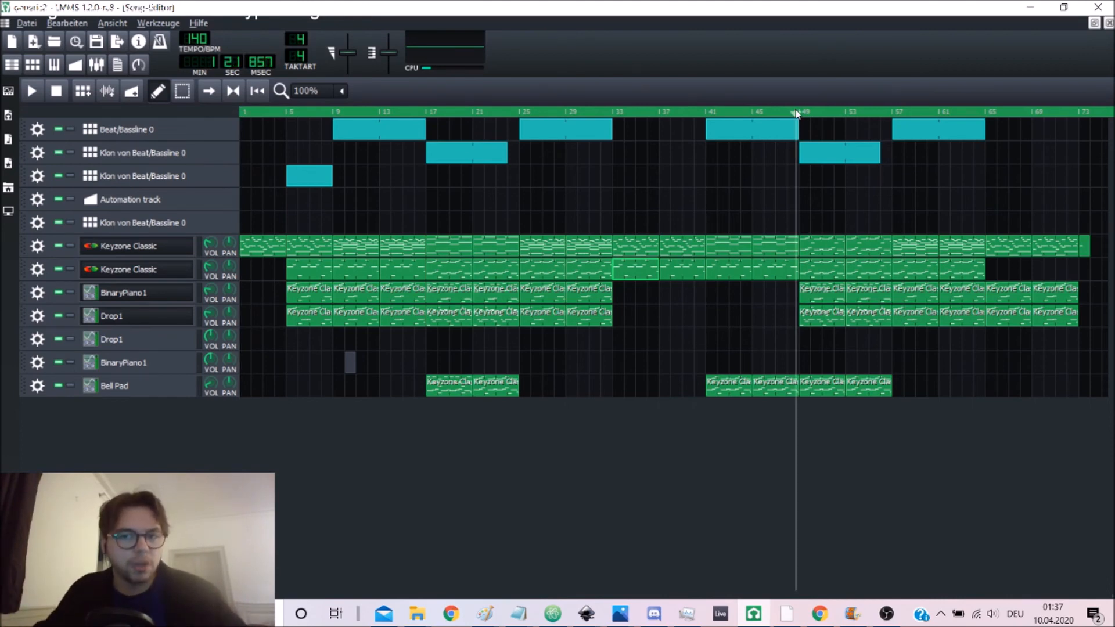
{"action": "key", "text": "space"}
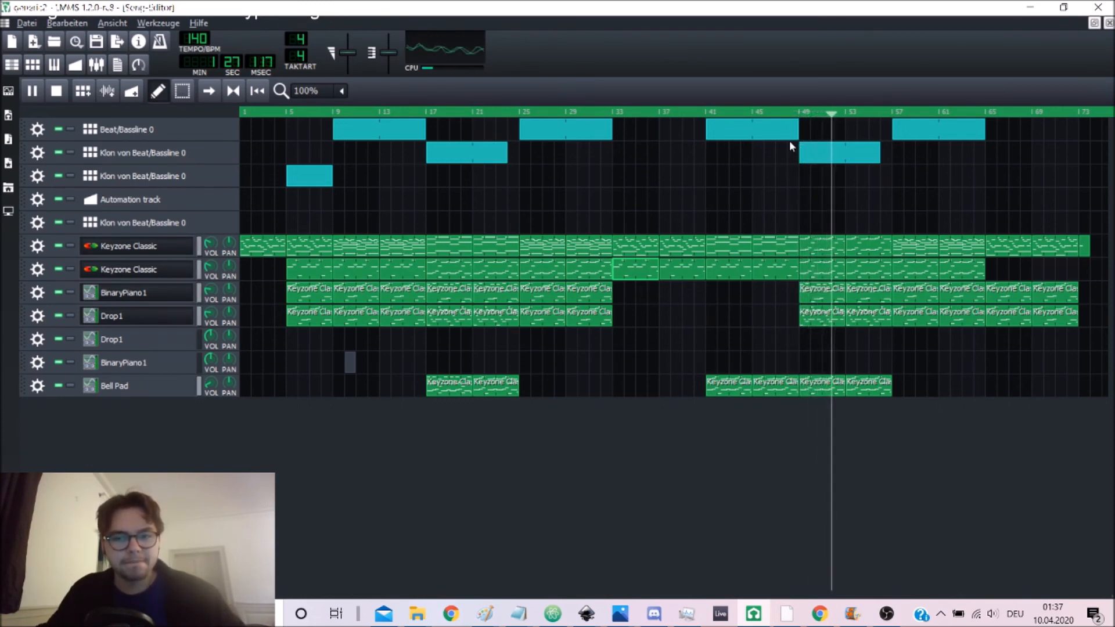
{"action": "key", "text": "space"}
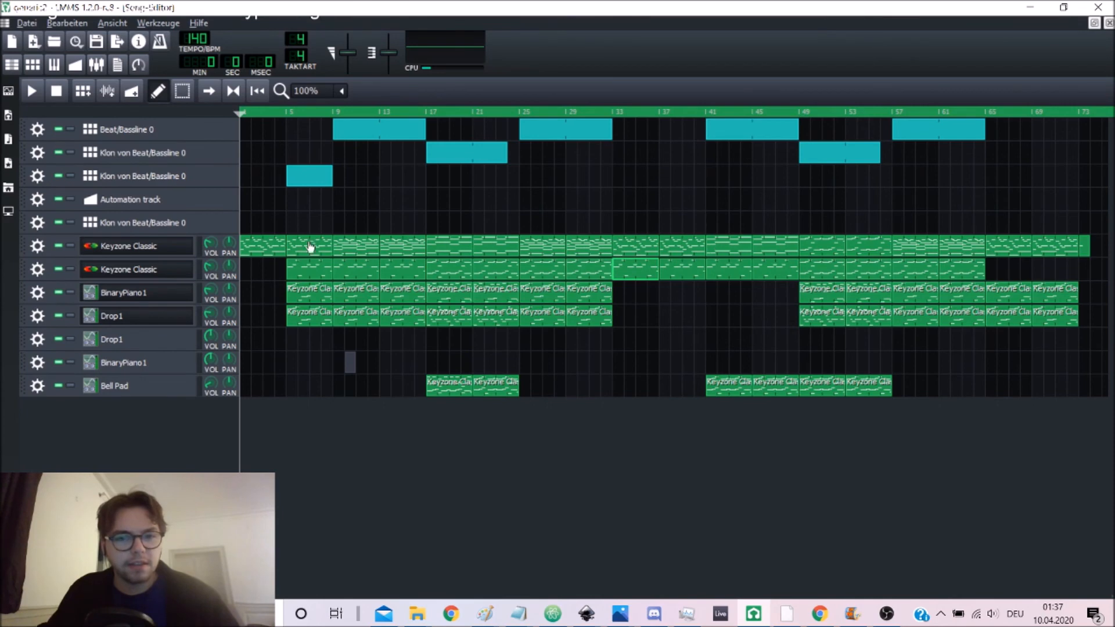
{"action": "double_click", "coordinate": [813, 248]}
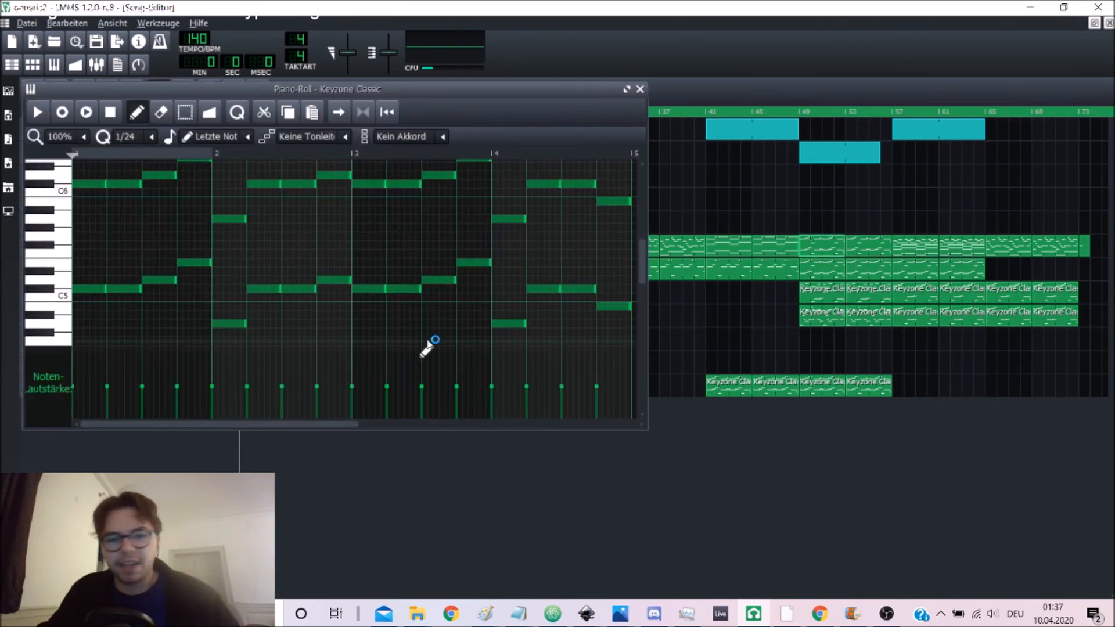
{"action": "left_click", "coordinate": [763, 516]}
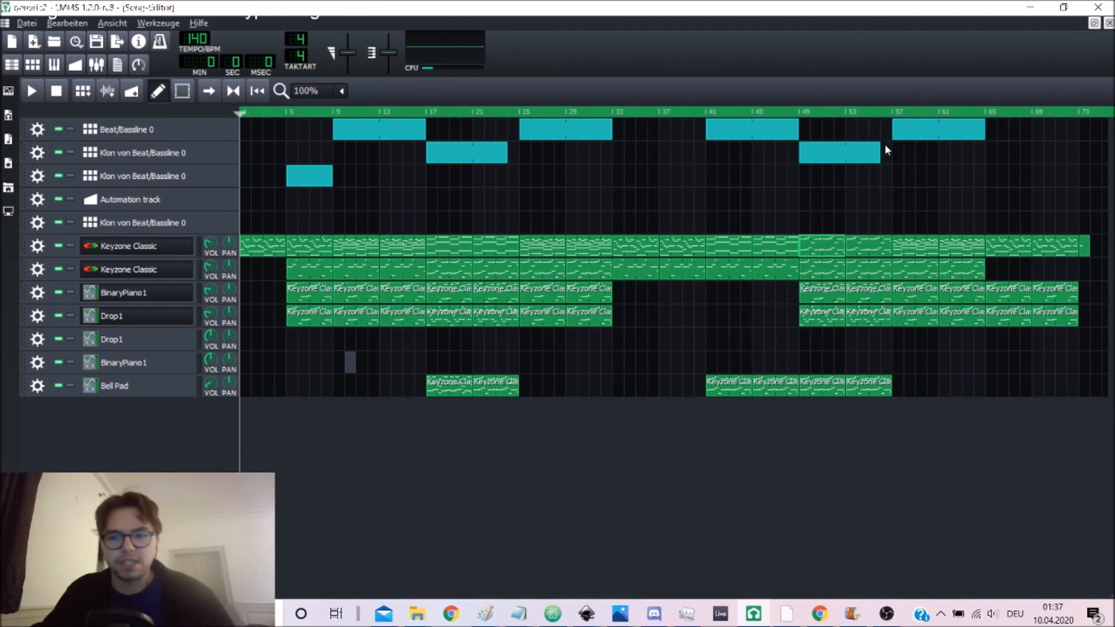
Step: Play the song from bar 57 and again from bar 65 towards its ending, and stop it
{"action": "left_click", "coordinate": [894, 111]}
{"action": "key", "text": "space"}
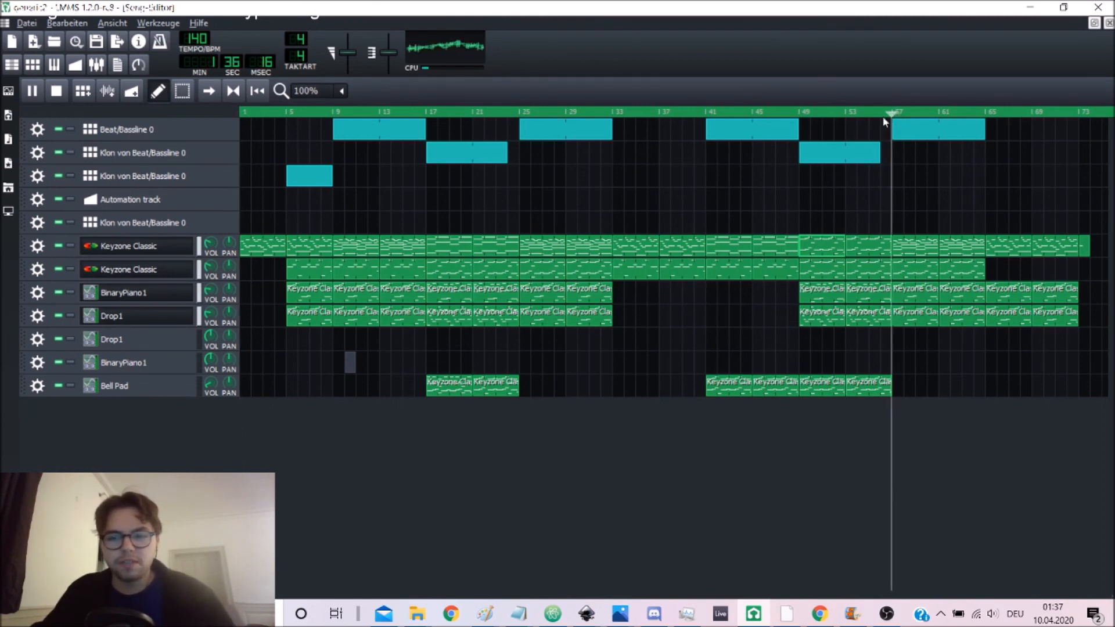
{"action": "key", "text": "space"}
{"action": "left_click", "coordinate": [983, 111]}
{"action": "key", "text": "space"}
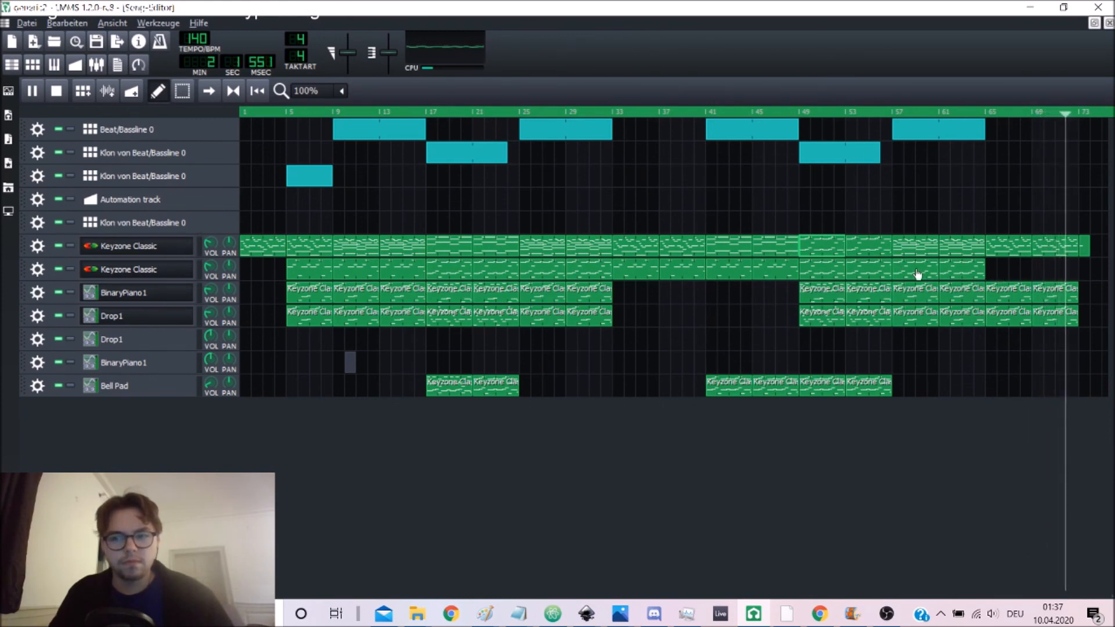
{"action": "key", "text": "space"}
Step: Raise the single note in the upper Keyzone Classic track's final pattern by three semitones to A5, and play the song's ending
{"action": "double_click", "coordinate": [1085, 249]}
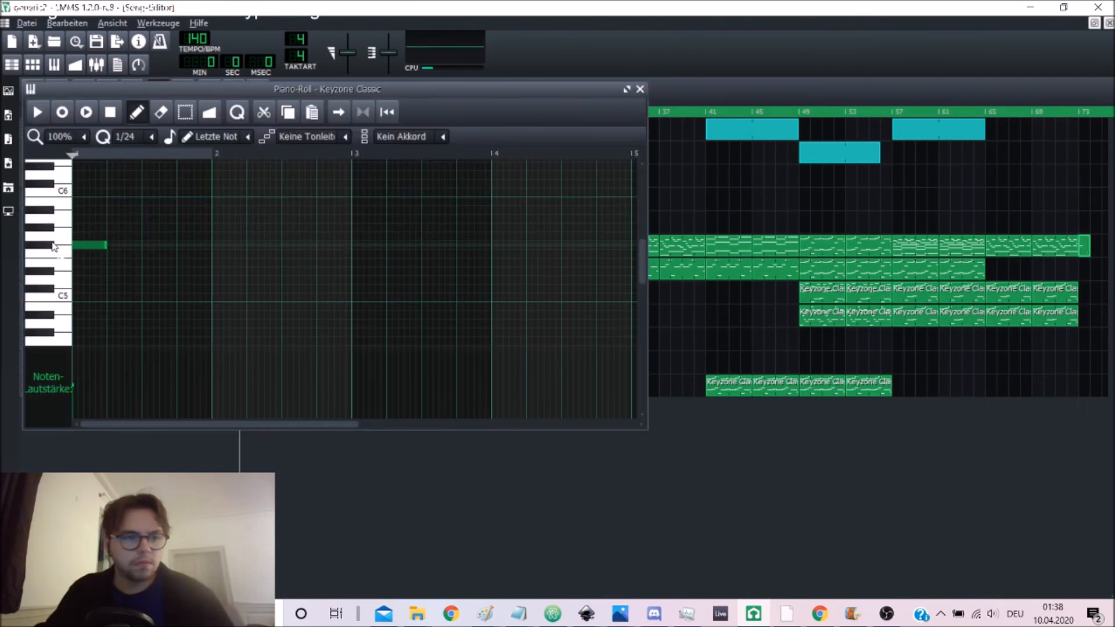
{"action": "left_click_drag", "start_coordinate": [90, 246], "coordinate": [91, 225]}
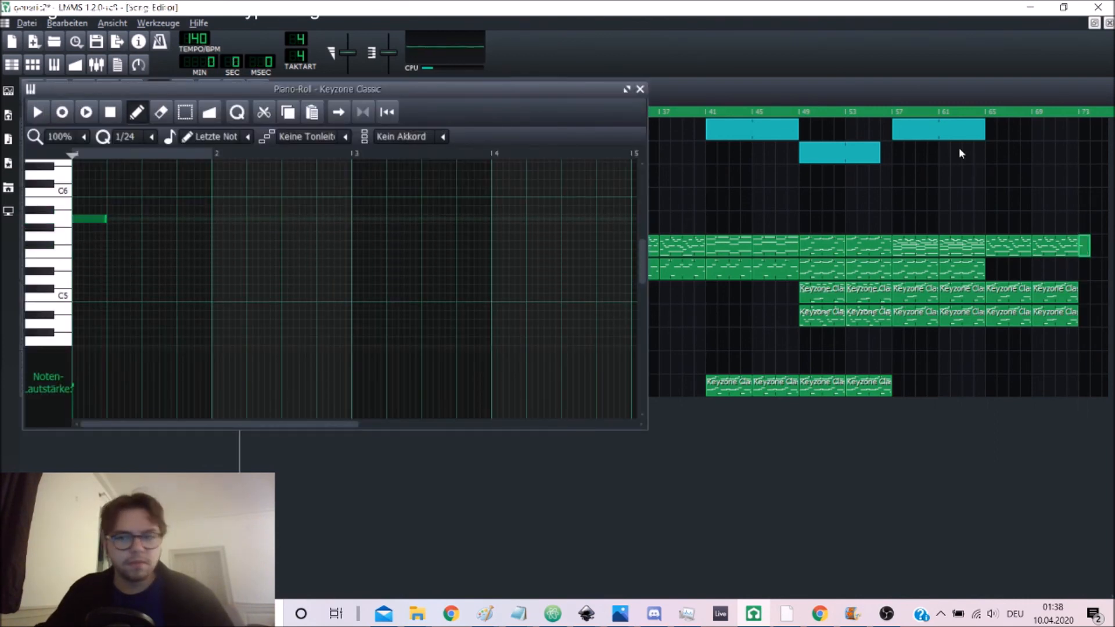
{"action": "left_click", "coordinate": [1073, 118]}
{"action": "key", "text": "space"}
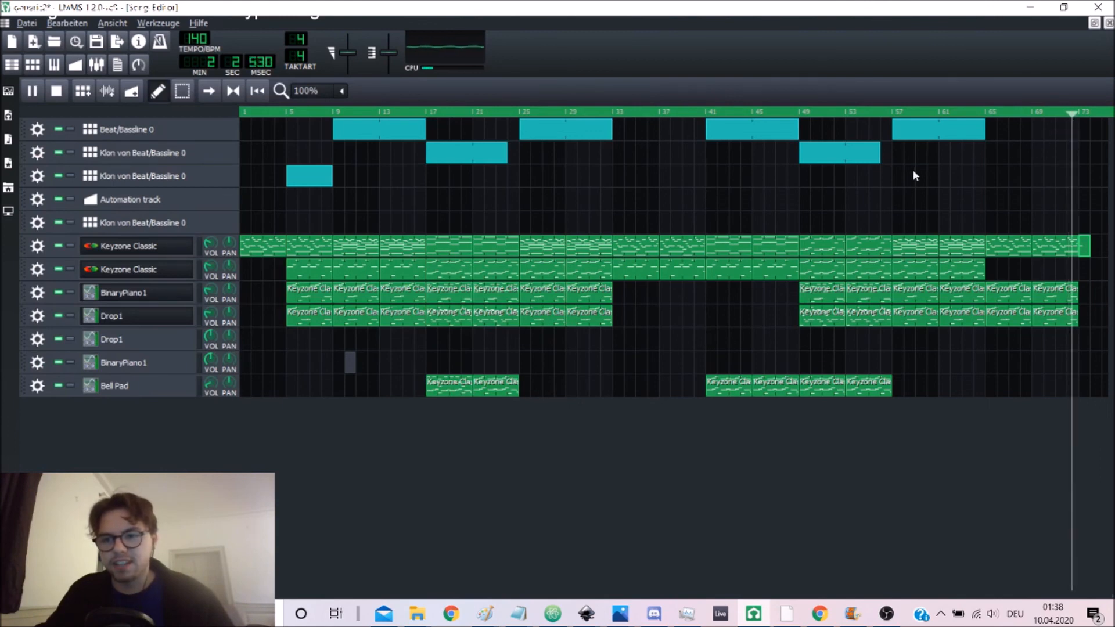